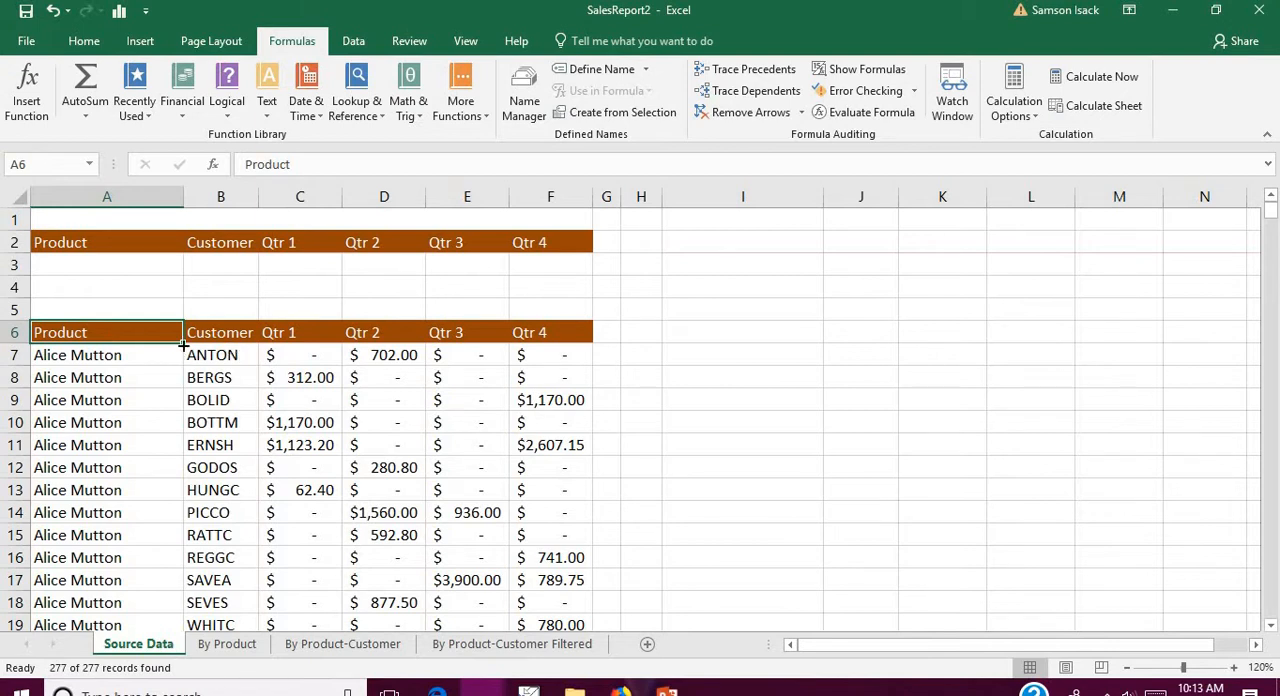
Step: Examine the sales list's header row and the first record's product, customer and four quarter values
{"action": "left_click", "coordinate": [306, 379]}
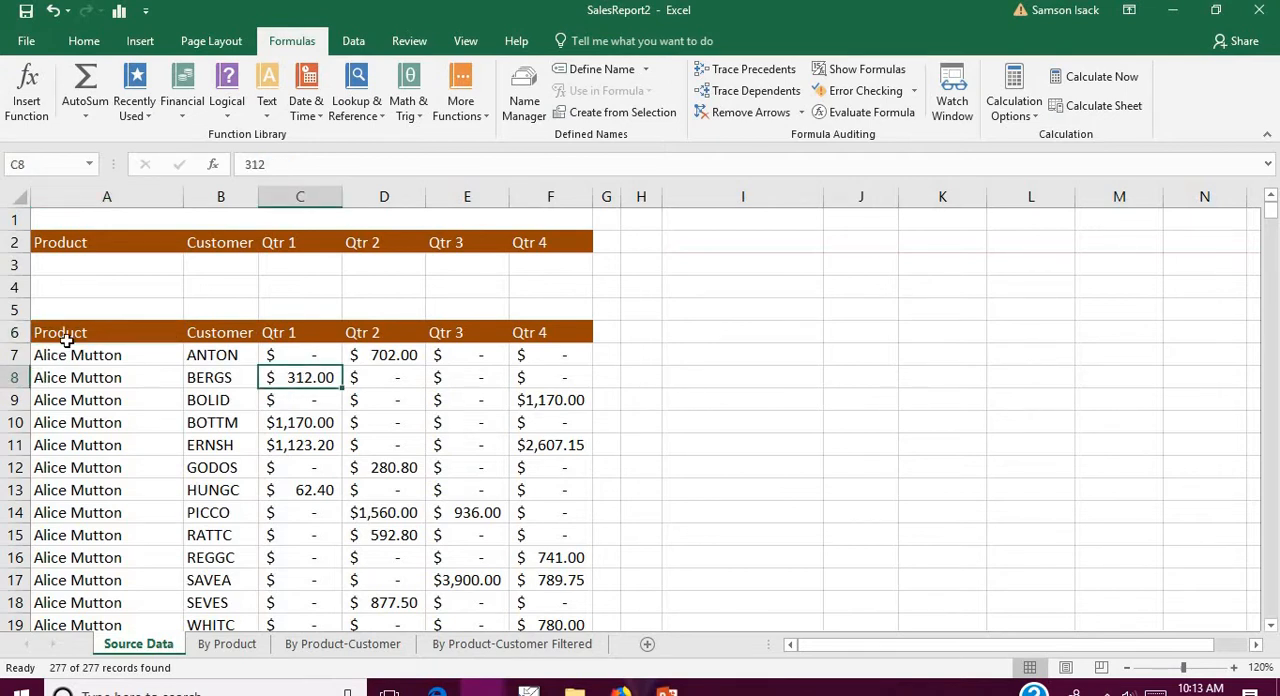
{"action": "left_click", "coordinate": [68, 332]}
{"action": "left_click", "coordinate": [100, 360]}
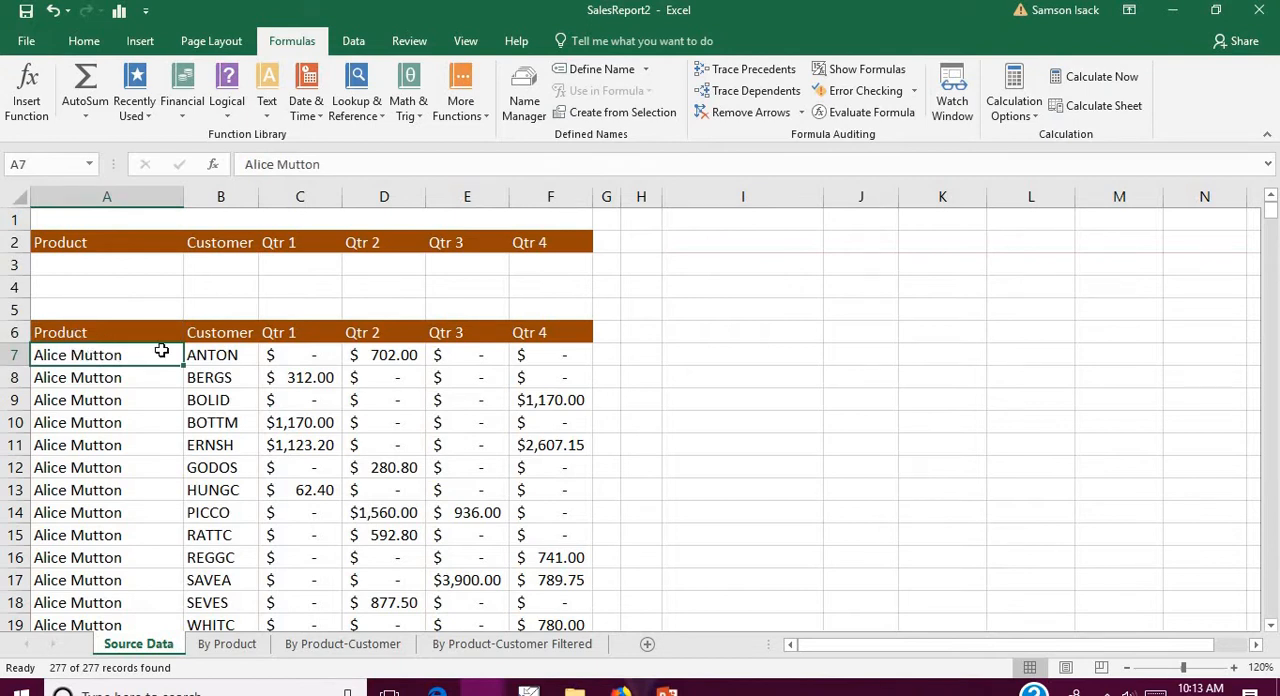
{"action": "left_click", "coordinate": [230, 352]}
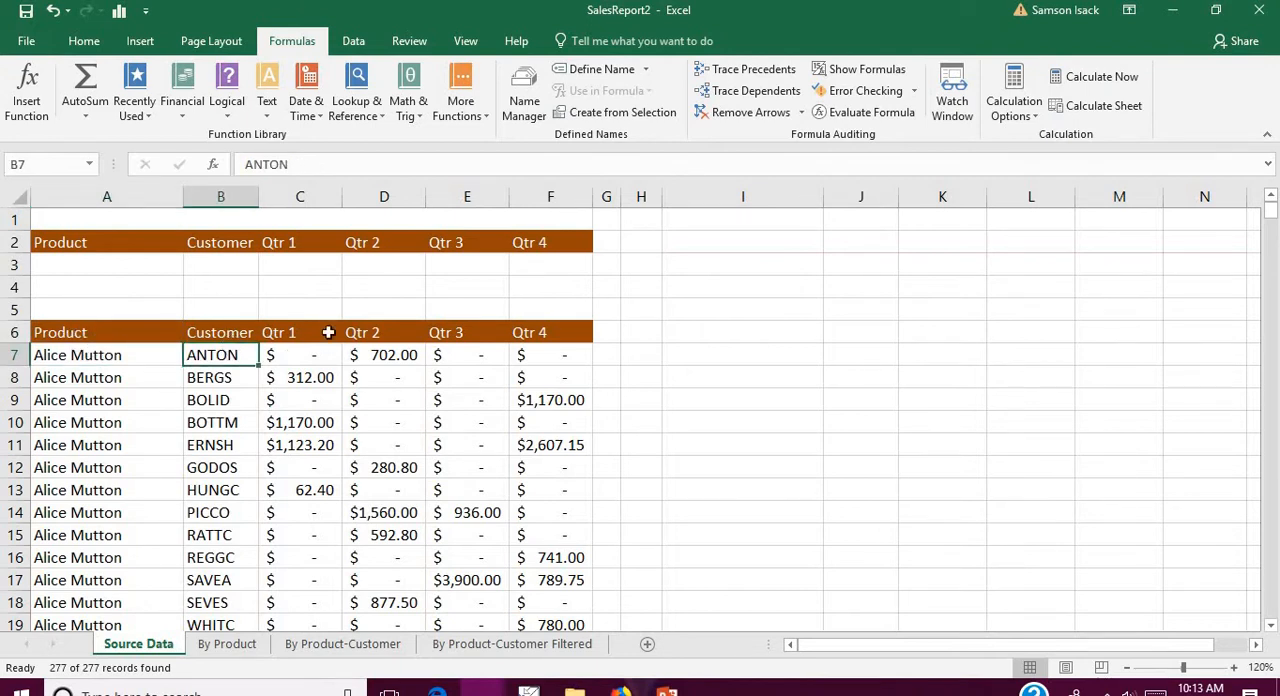
{"action": "left_click", "coordinate": [310, 360]}
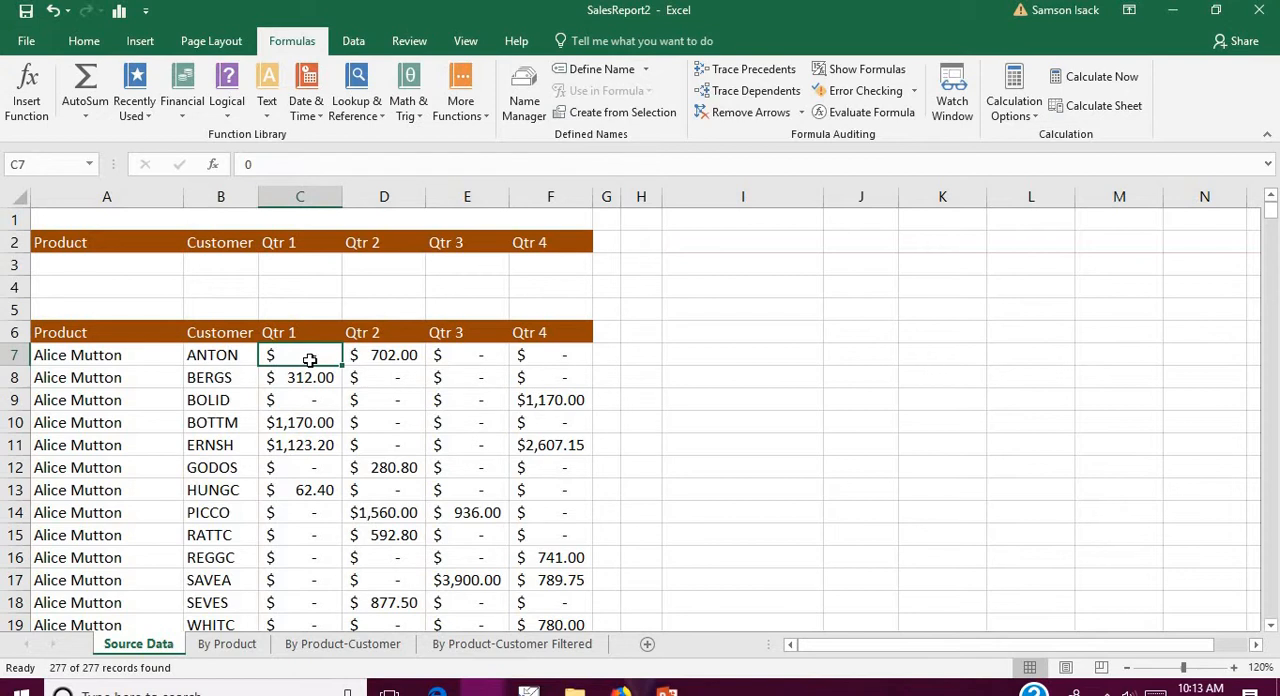
{"action": "left_click", "coordinate": [378, 355]}
{"action": "left_click", "coordinate": [481, 357]}
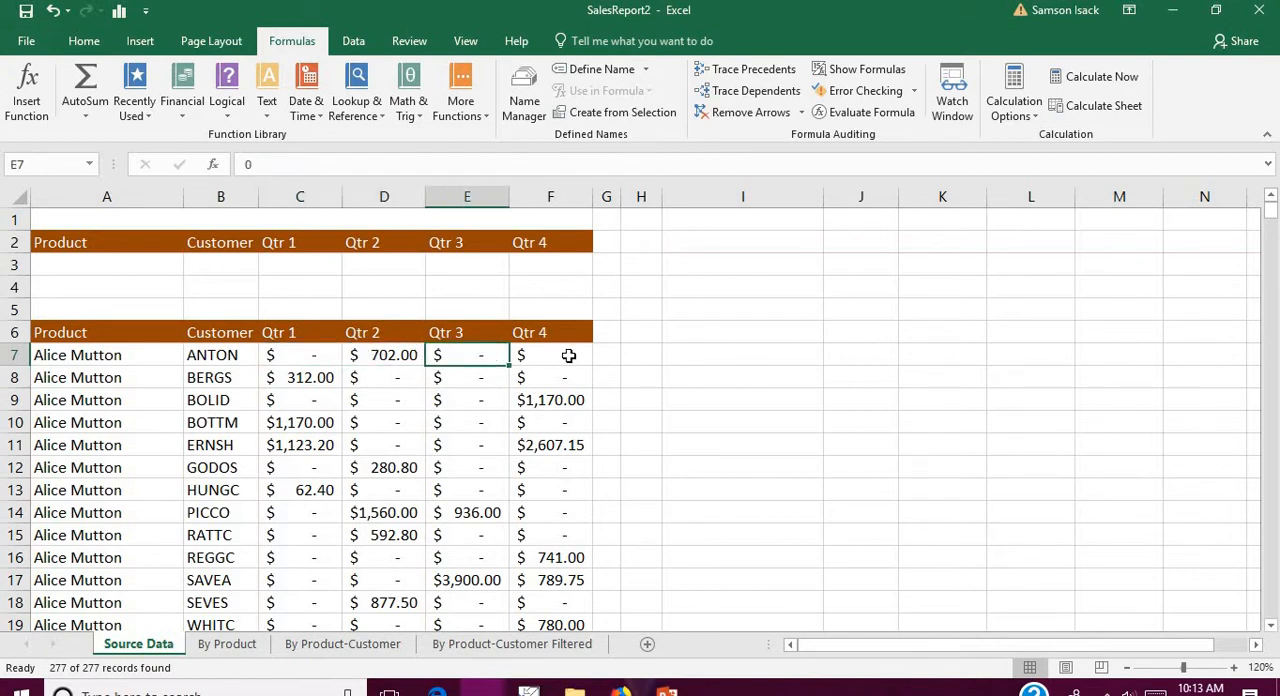
{"action": "left_click", "coordinate": [568, 356]}
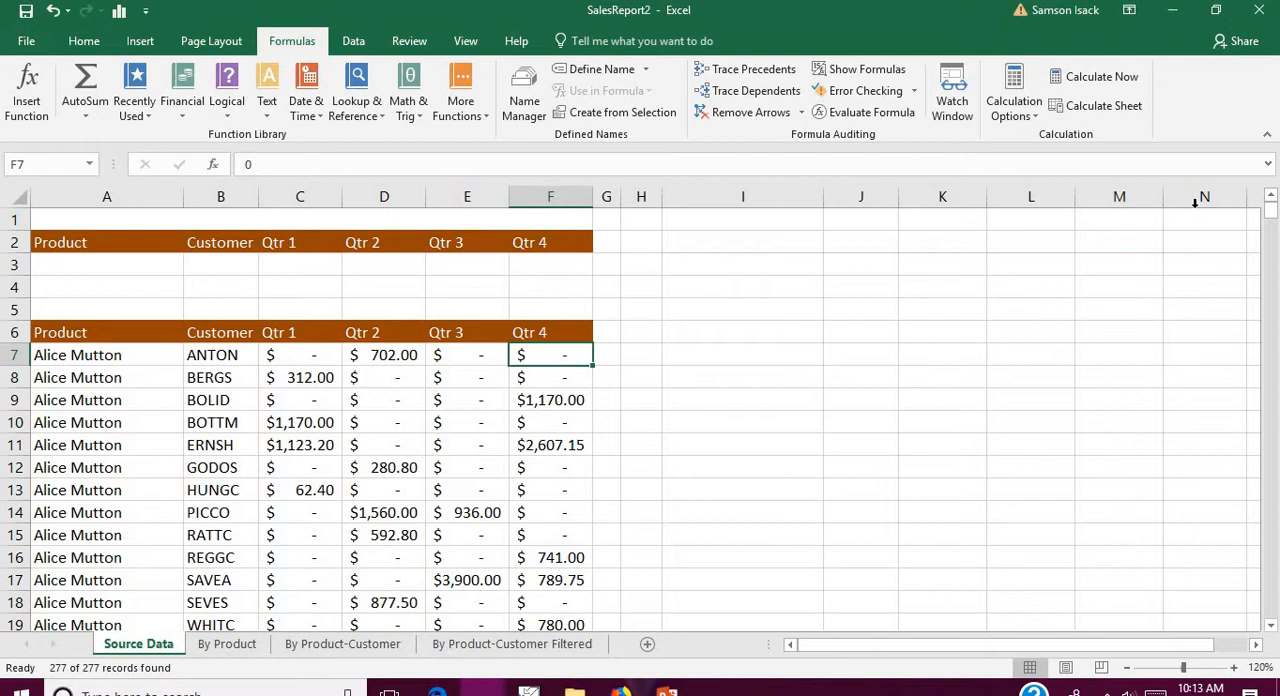
Step: Review the sales list down to its last records, including the Veggie-spread products and customers, and return to the beginning
{"action": "left_click", "coordinate": [1270, 625]}
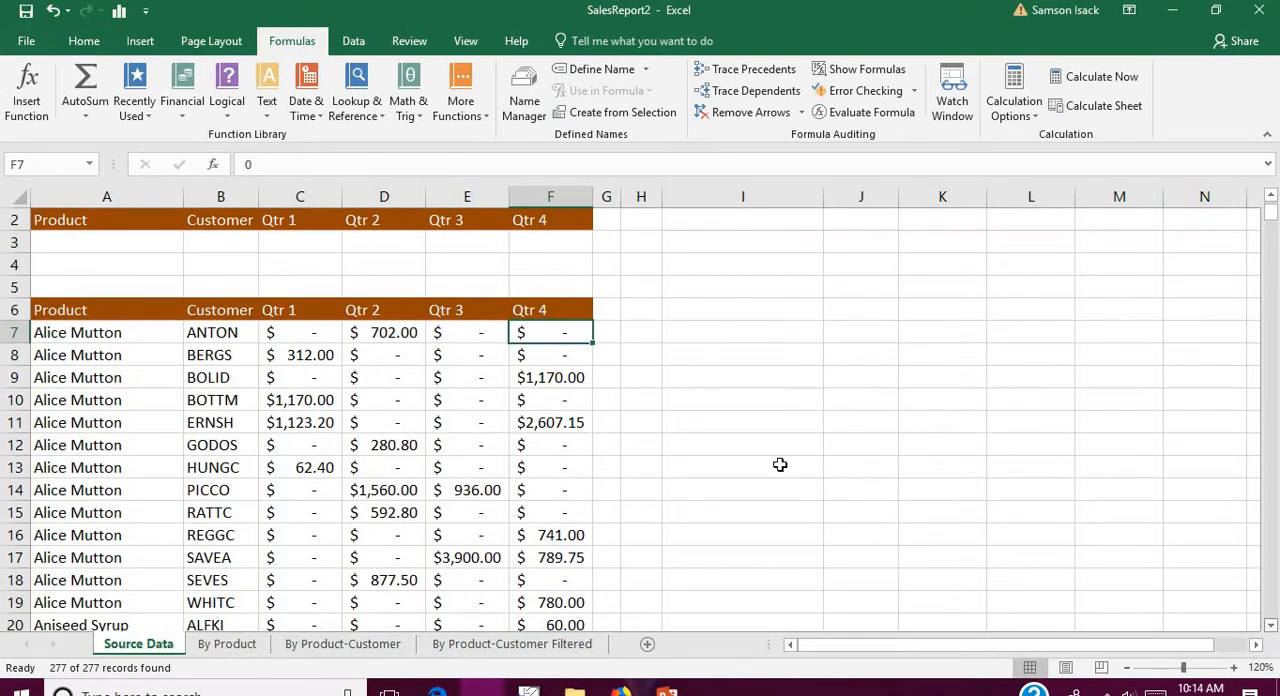
{"action": "left_click", "coordinate": [117, 428]}
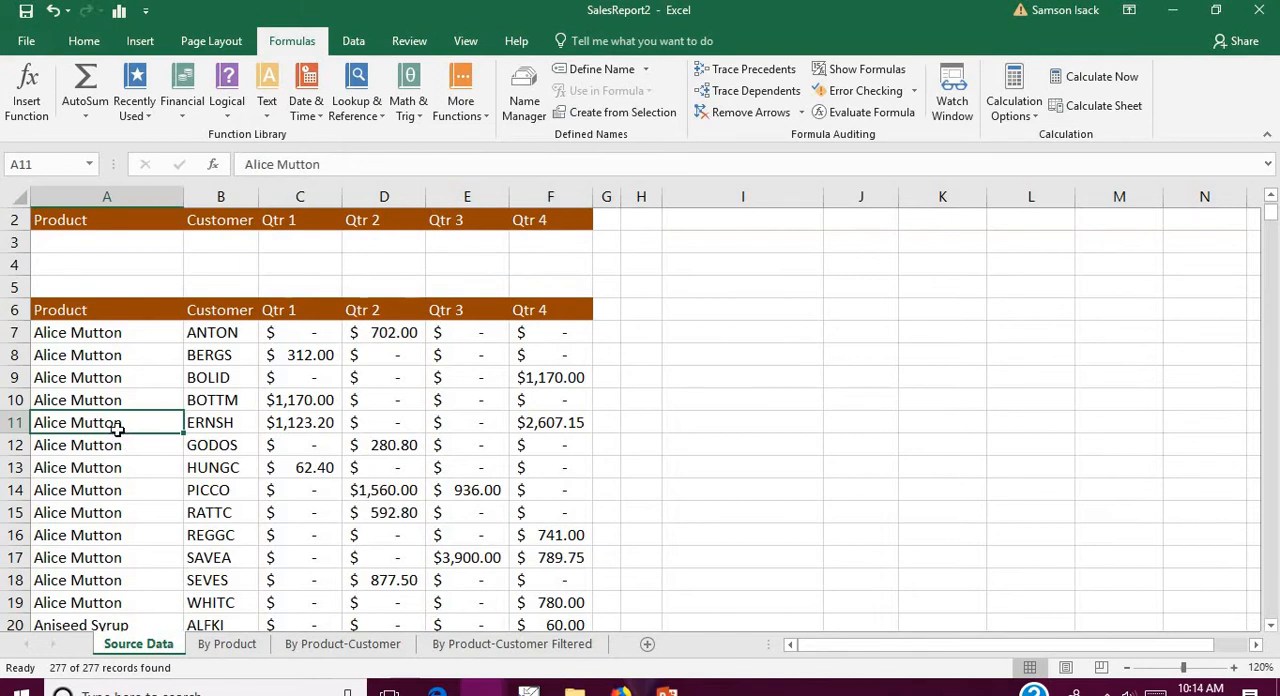
{"action": "key", "text": "ctrl+Down"}
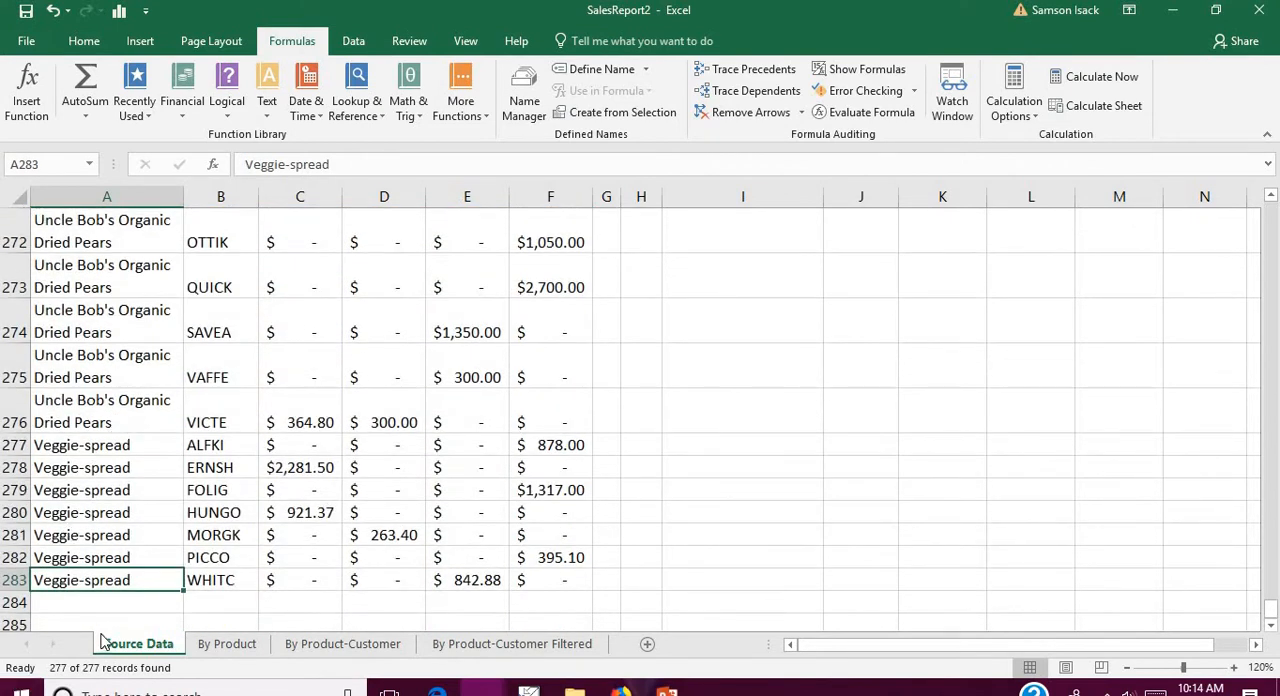
{"action": "left_click", "coordinate": [584, 582]}
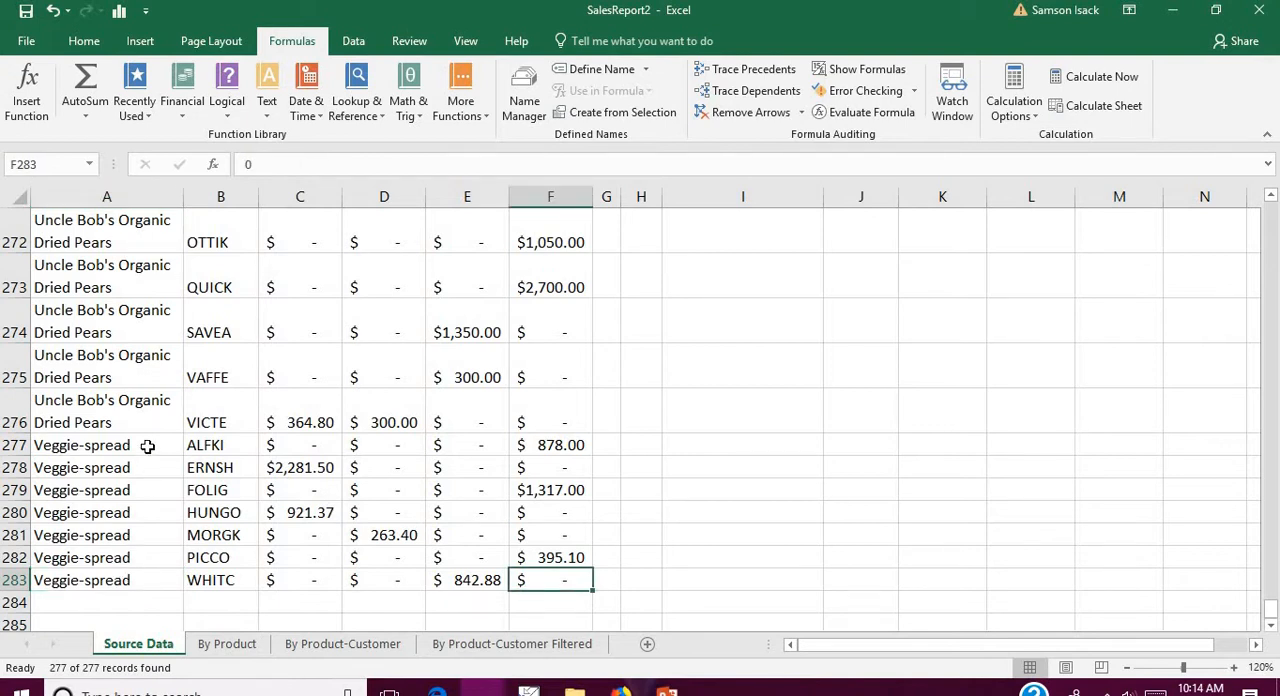
{"action": "left_click_drag", "start_coordinate": [149, 448], "coordinate": [149, 562]}
{"action": "left_click_drag", "start_coordinate": [232, 450], "coordinate": [210, 582]}
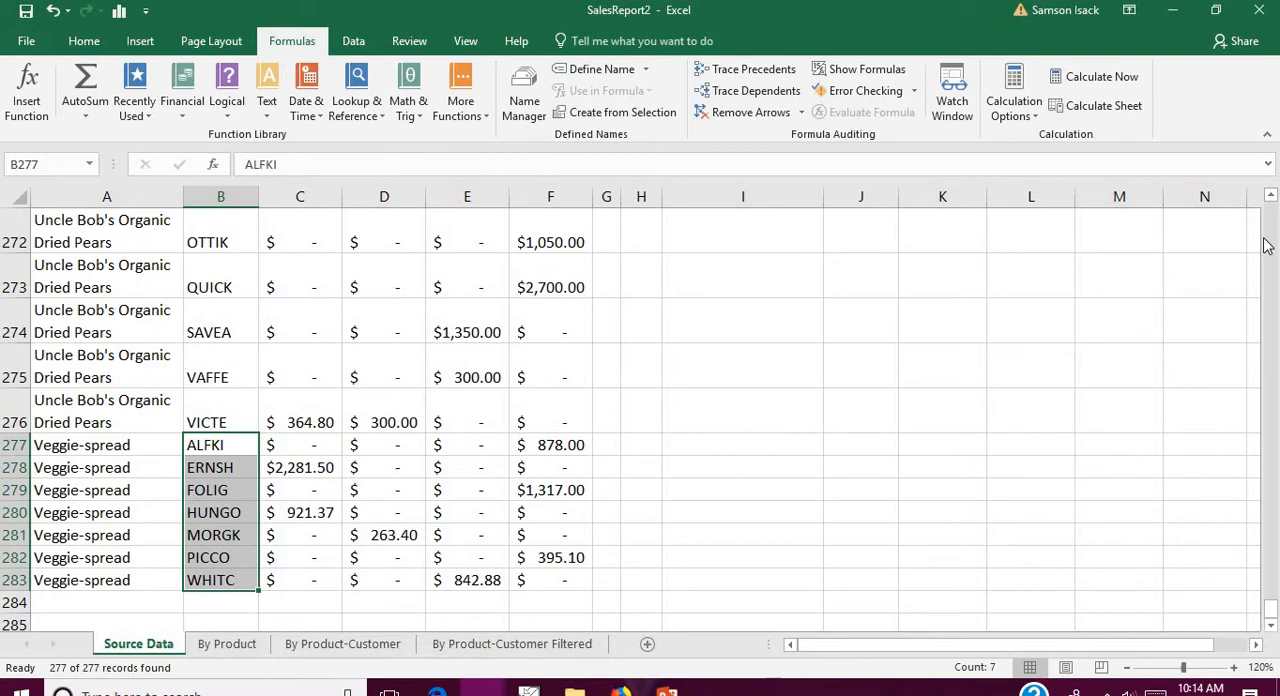
{"action": "scroll", "coordinate": [1266, 246], "scroll_direction": "up", "scroll_amount": 20}
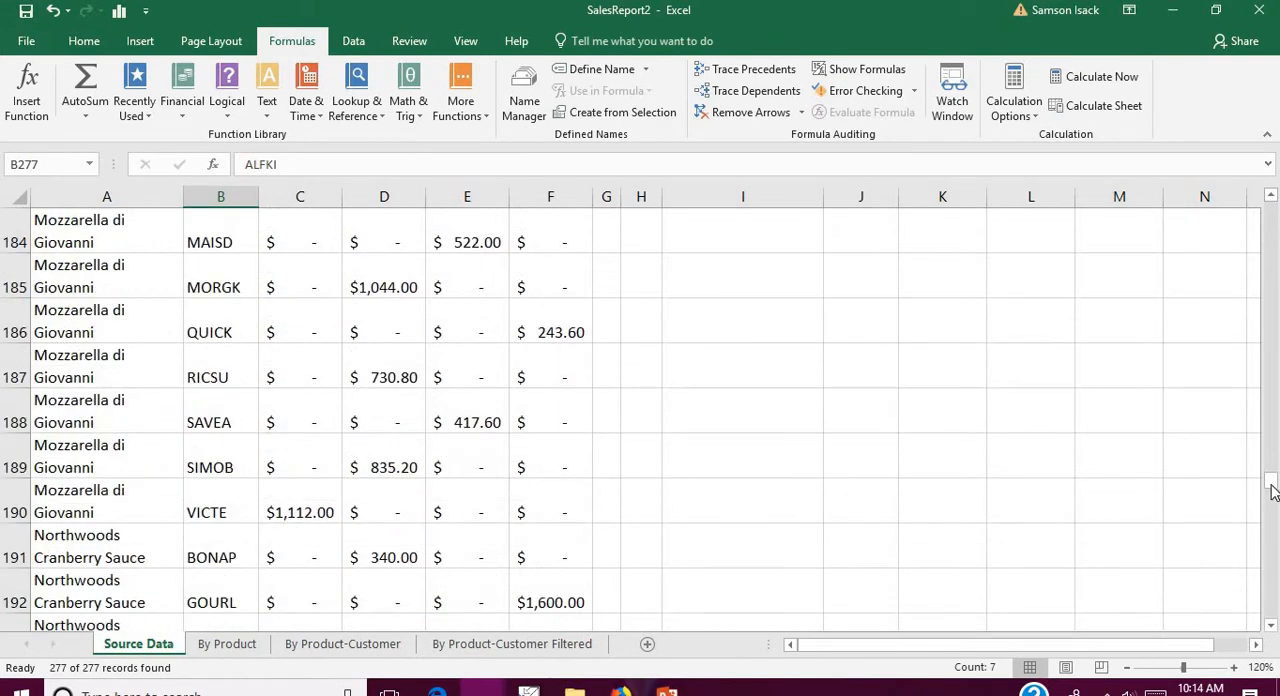
{"action": "scroll", "coordinate": [1272, 490], "scroll_direction": "up", "scroll_amount": 20}
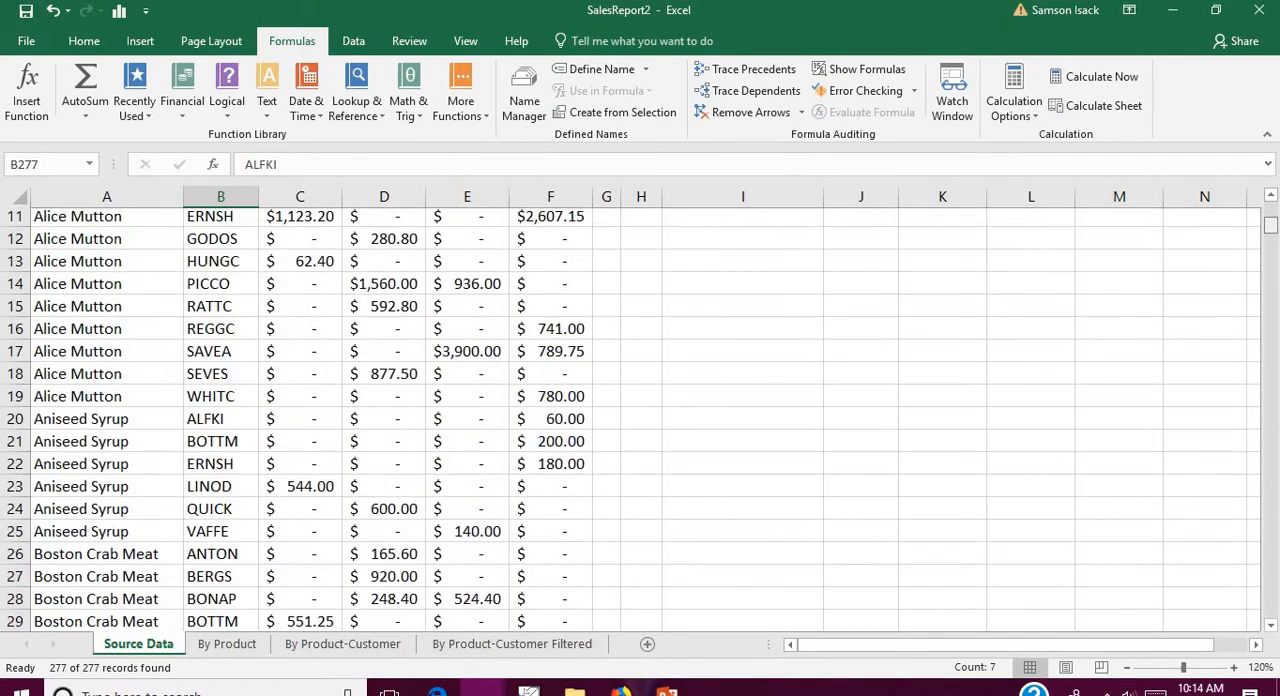
{"action": "scroll", "coordinate": [640, 420], "scroll_direction": "up", "scroll_amount": 4}
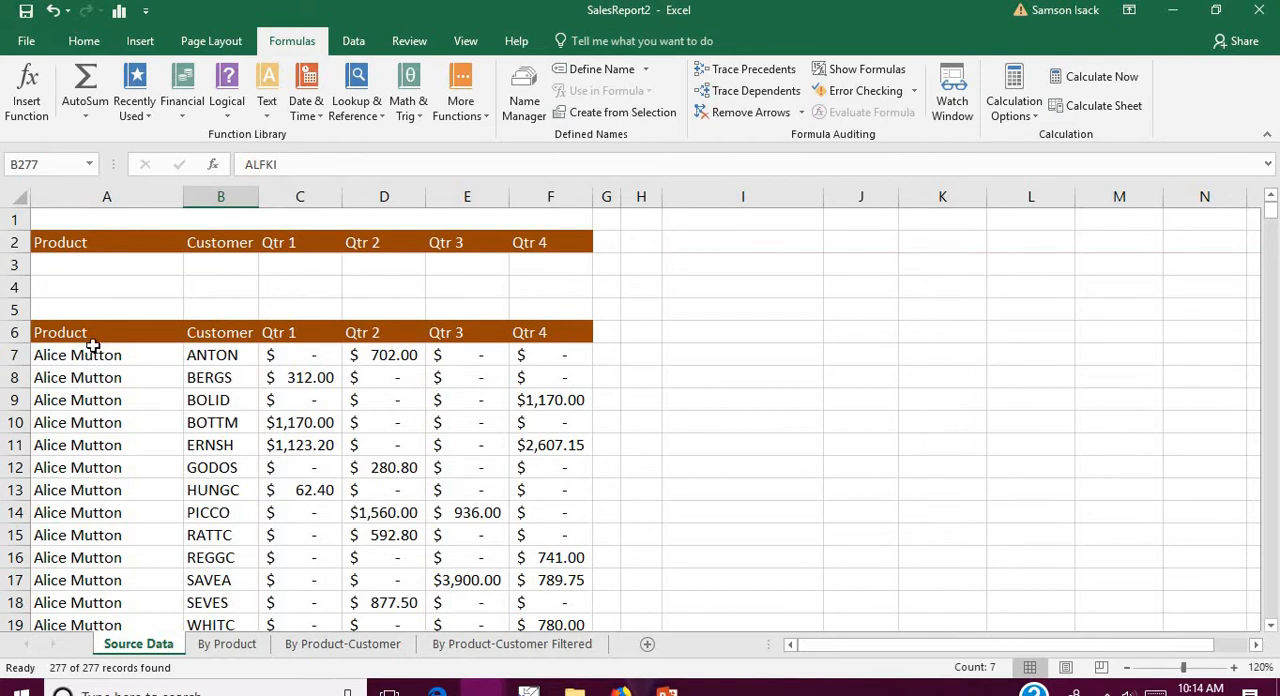
Step: Compare the sales list's header and first records with the separate criteria block in A2:F4
{"action": "left_click_drag", "start_coordinate": [94, 331], "coordinate": [578, 470]}
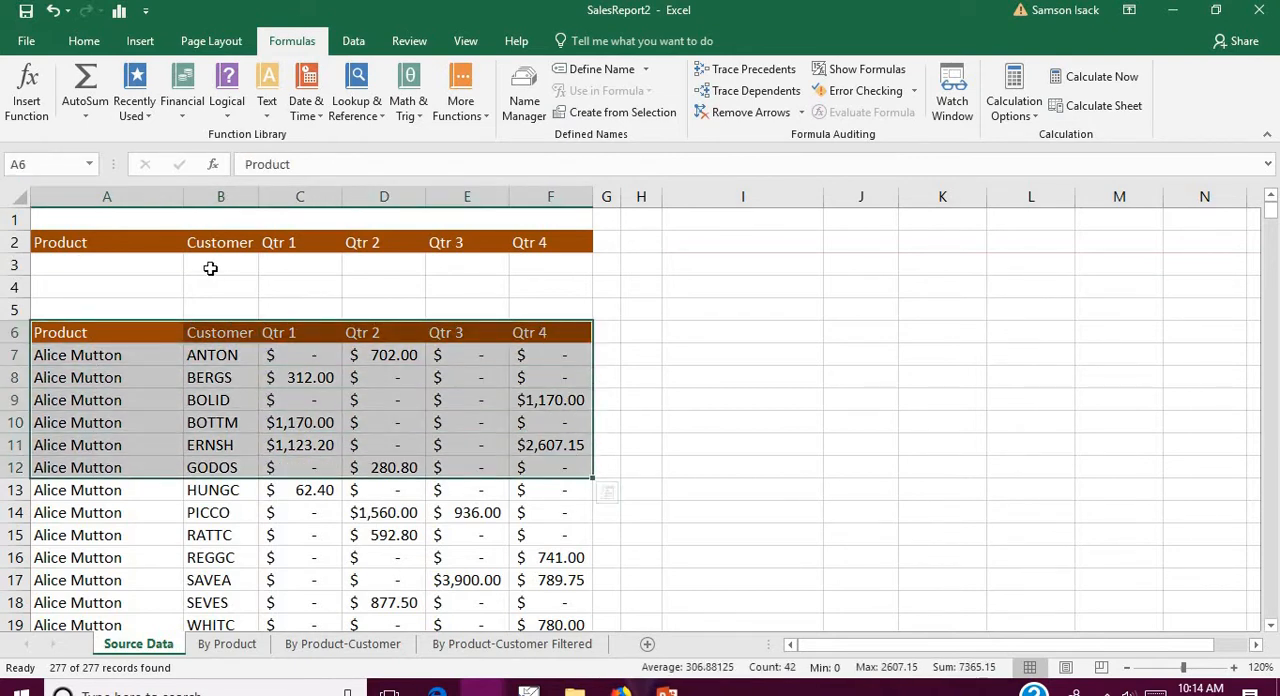
{"action": "left_click_drag", "start_coordinate": [114, 243], "coordinate": [545, 289]}
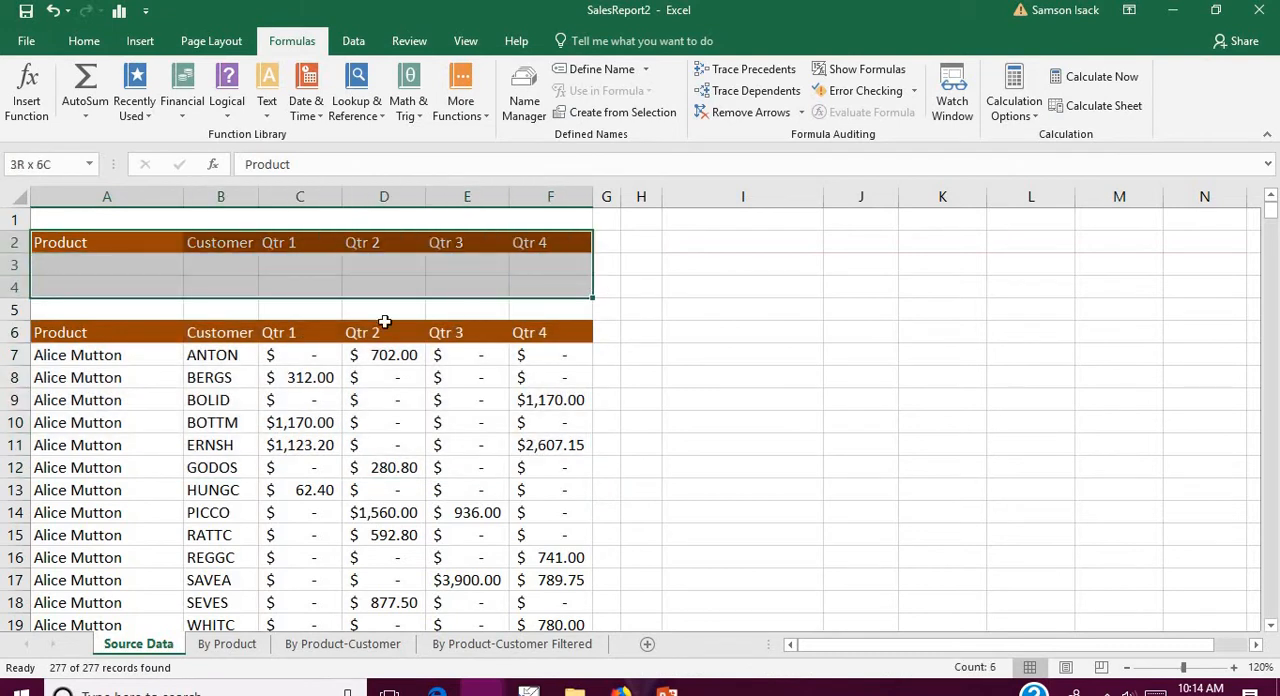
{"action": "left_click", "coordinate": [154, 242]}
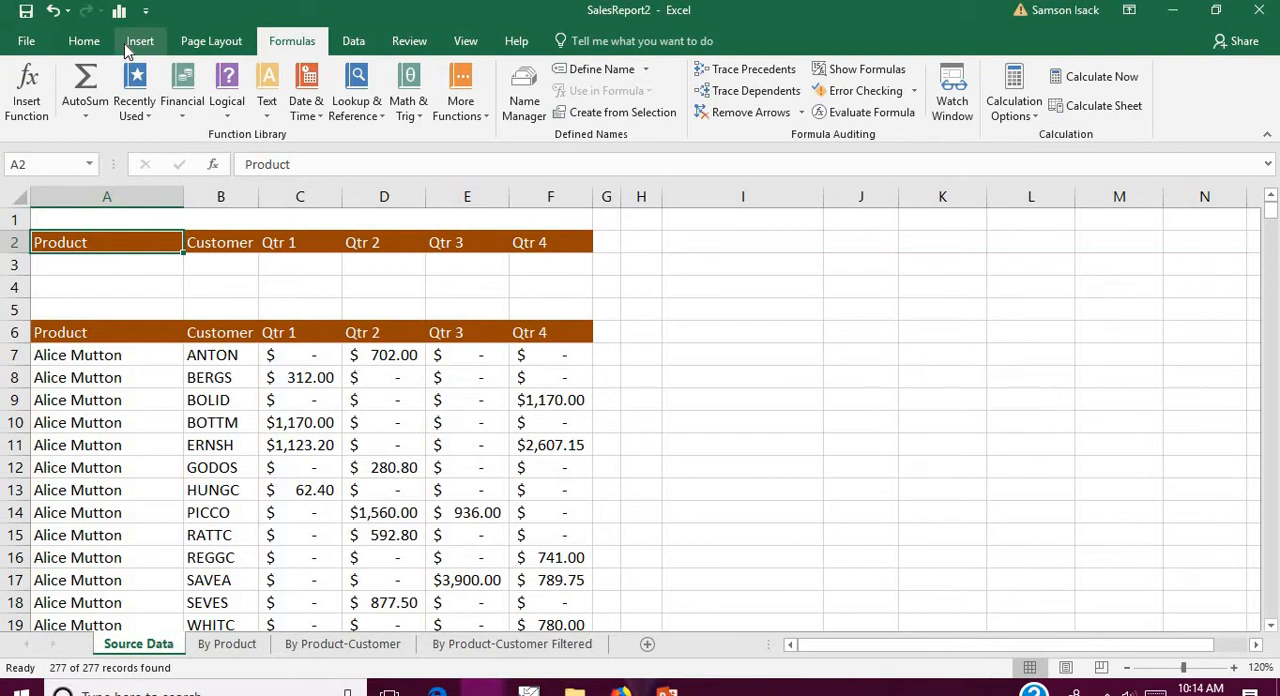
Step: Start an Advanced Filter on the sales list and choose to copy the results to another location
{"action": "left_click", "coordinate": [355, 45]}
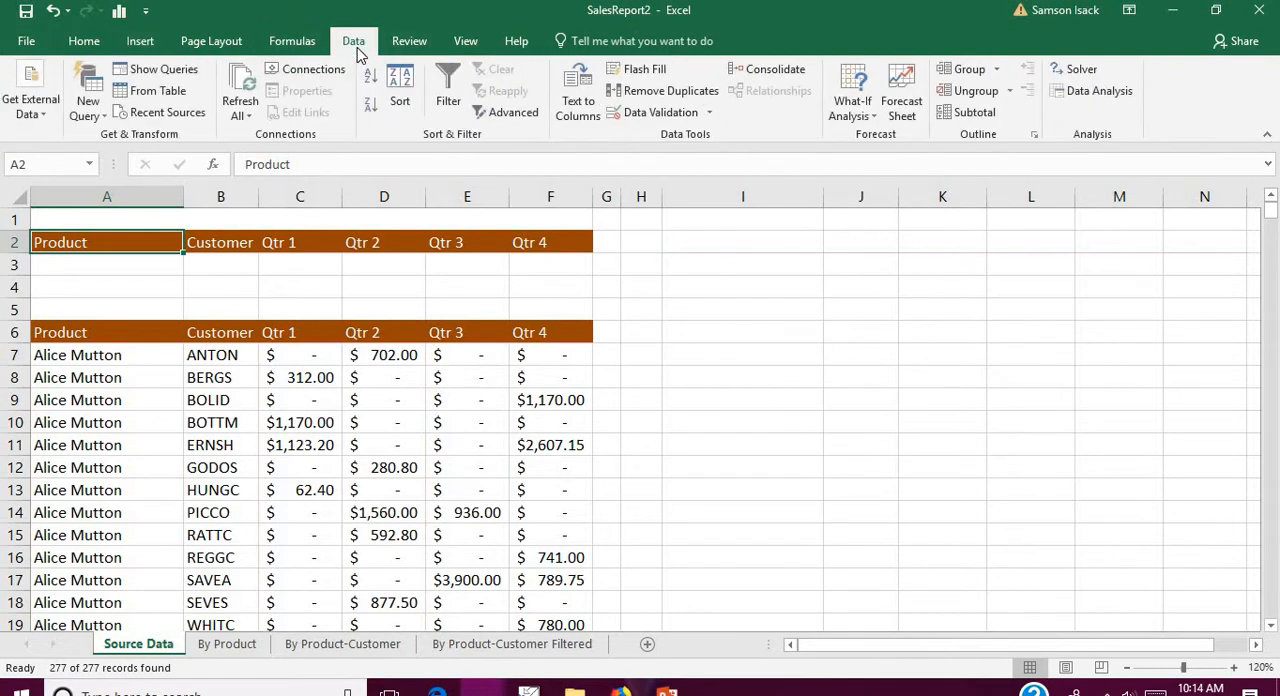
{"action": "left_click", "coordinate": [495, 118]}
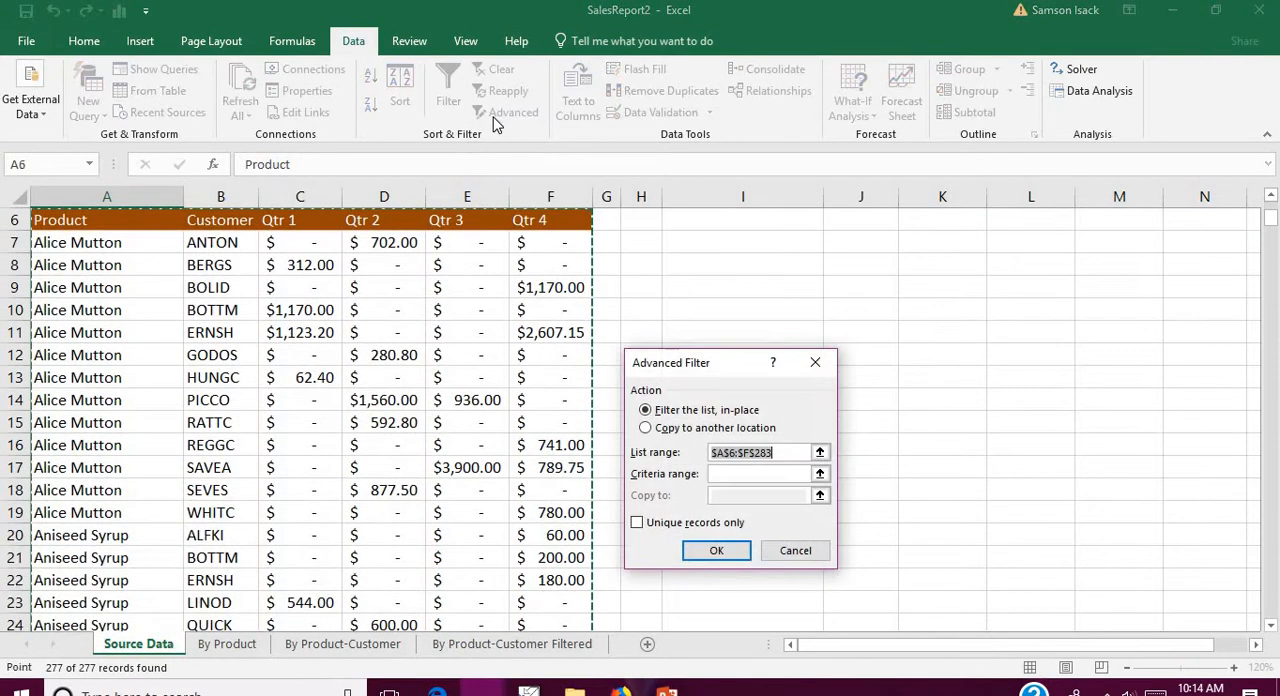
{"action": "left_click_drag", "start_coordinate": [738, 366], "coordinate": [729, 200]}
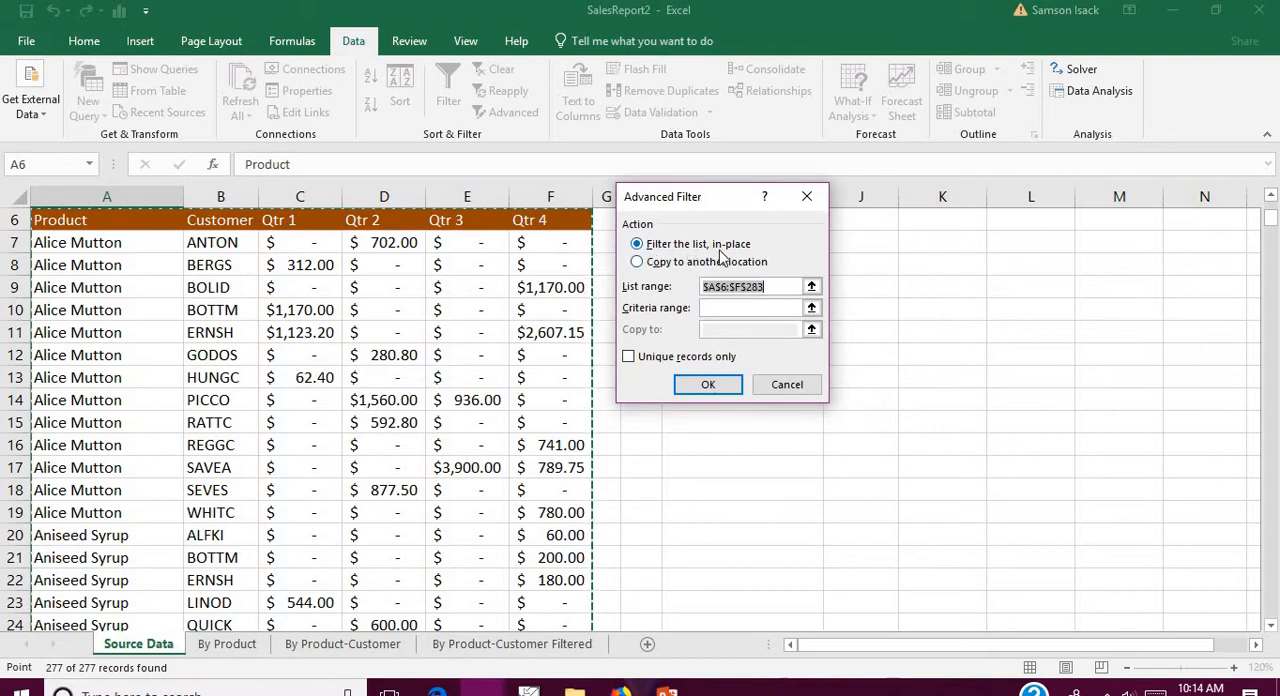
{"action": "left_click", "coordinate": [675, 265]}
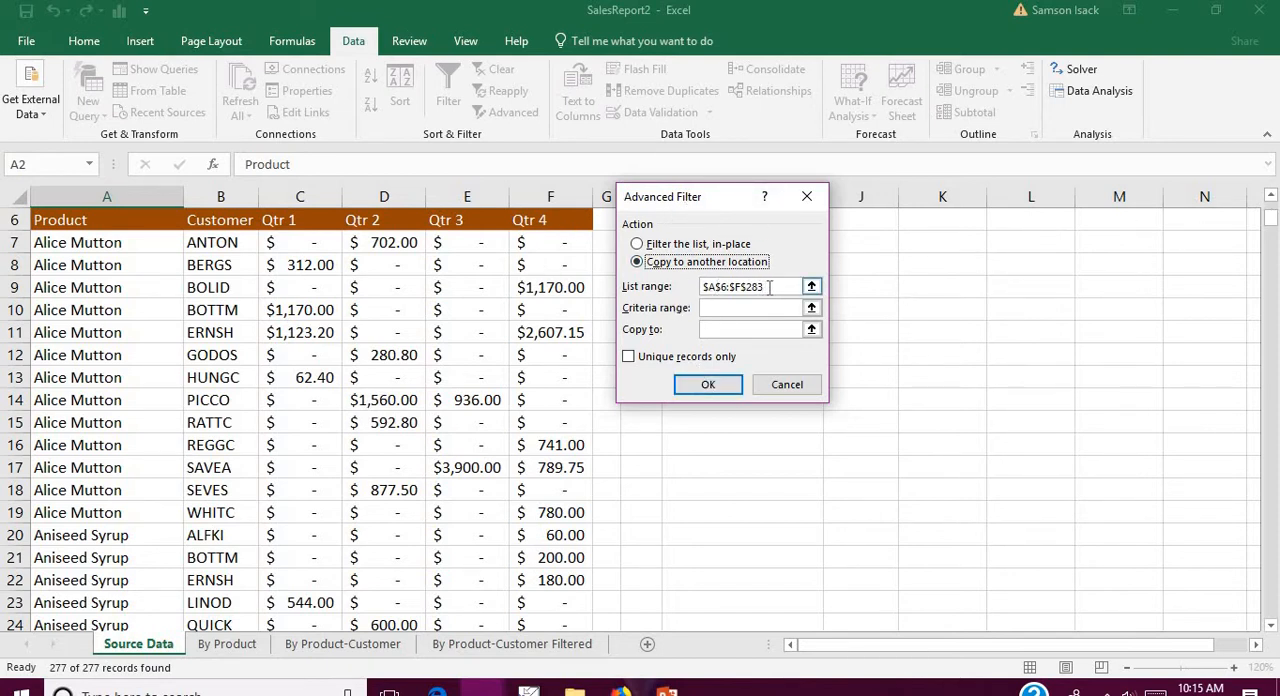
Step: Set the filter's list range to A6:F283 on the Source Data sheet and copy the range reference
{"action": "left_click", "coordinate": [769, 287]}
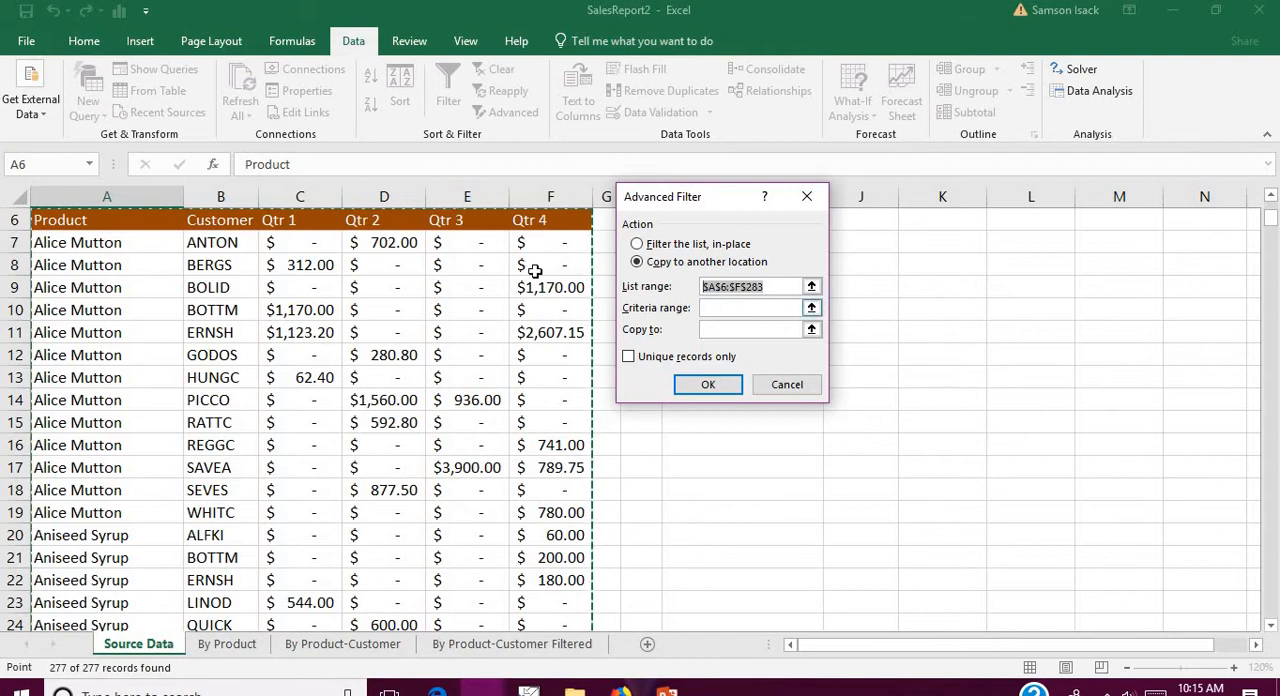
{"action": "left_click_drag", "start_coordinate": [128, 232], "coordinate": [566, 240]}
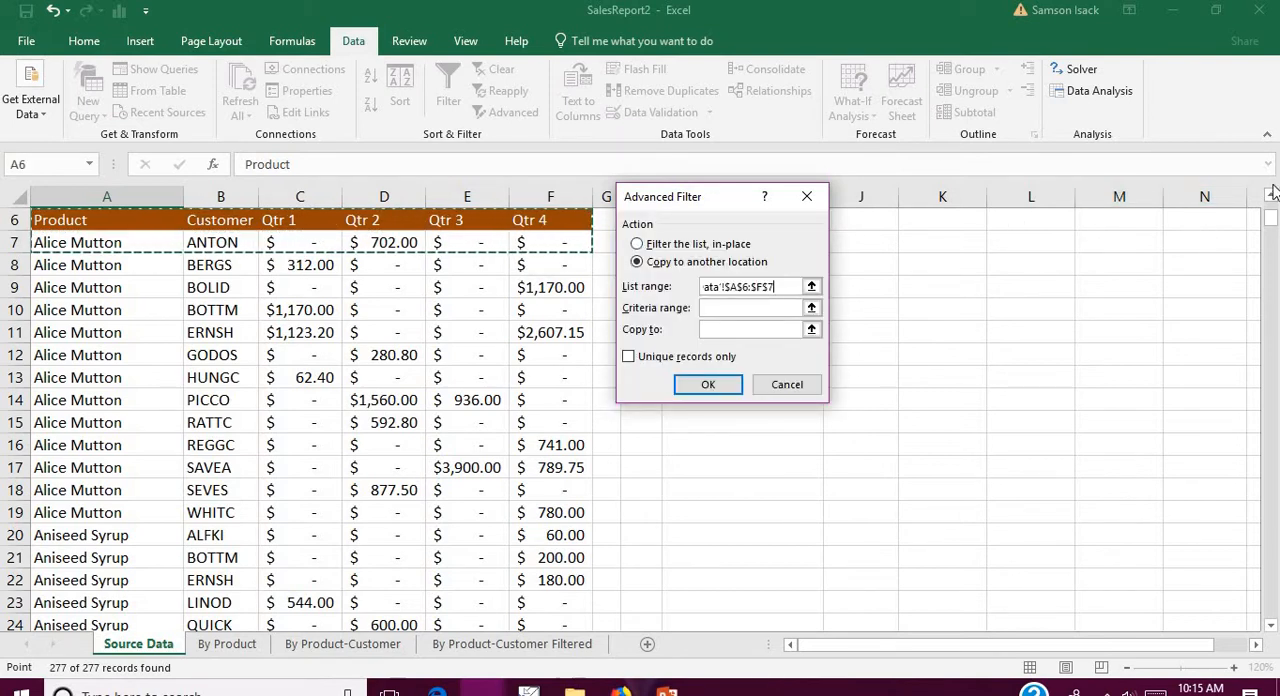
{"action": "scroll", "coordinate": [1270, 196], "scroll_direction": "up", "scroll_amount": 5}
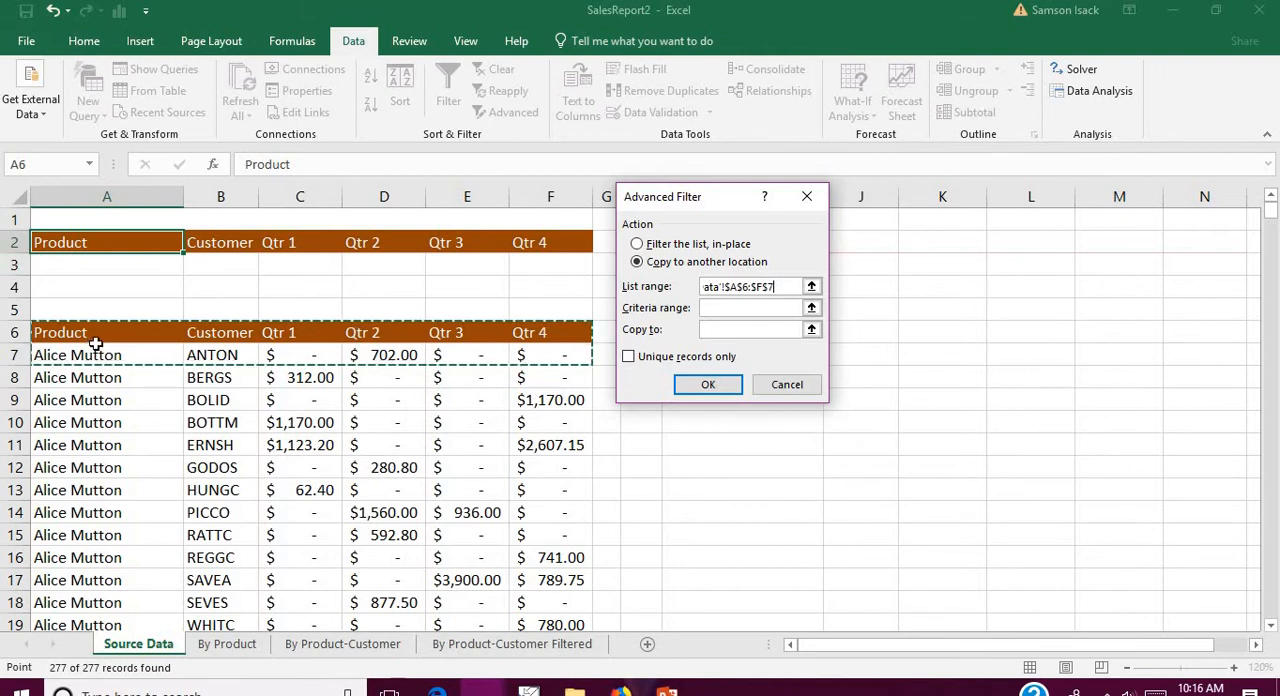
{"action": "left_click_drag", "start_coordinate": [105, 337], "coordinate": [577, 335]}
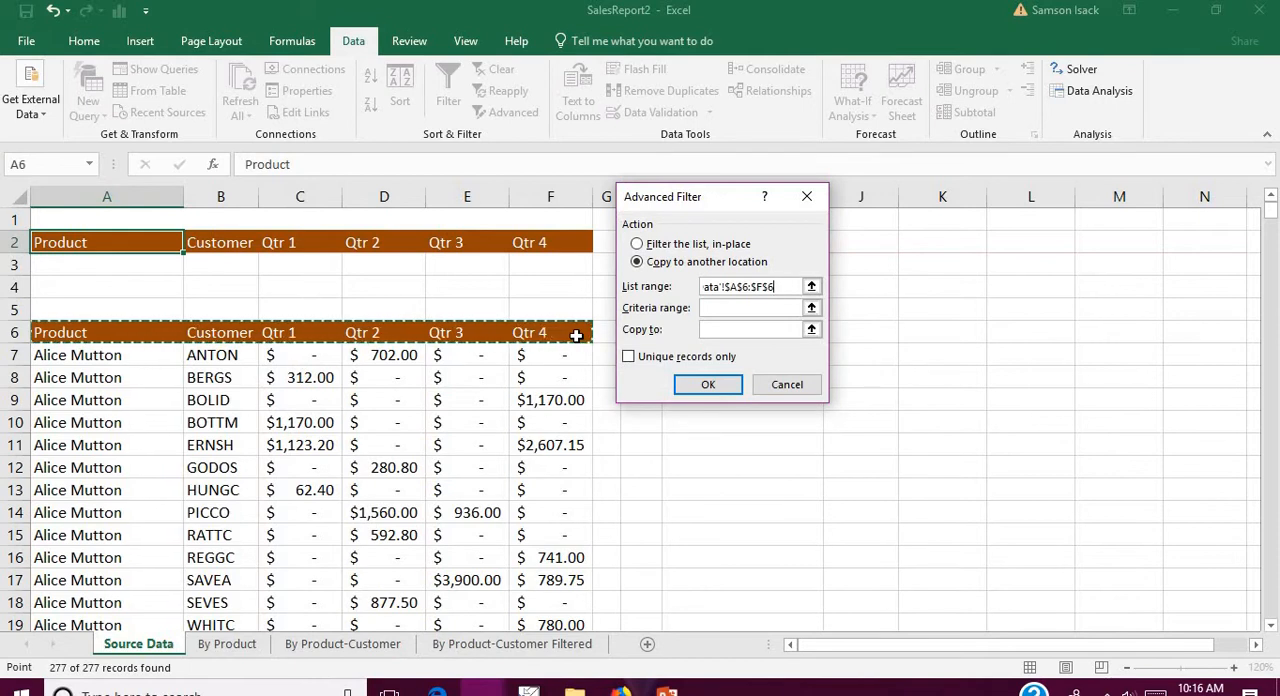
{"action": "key", "text": "ctrl+shift+Down"}
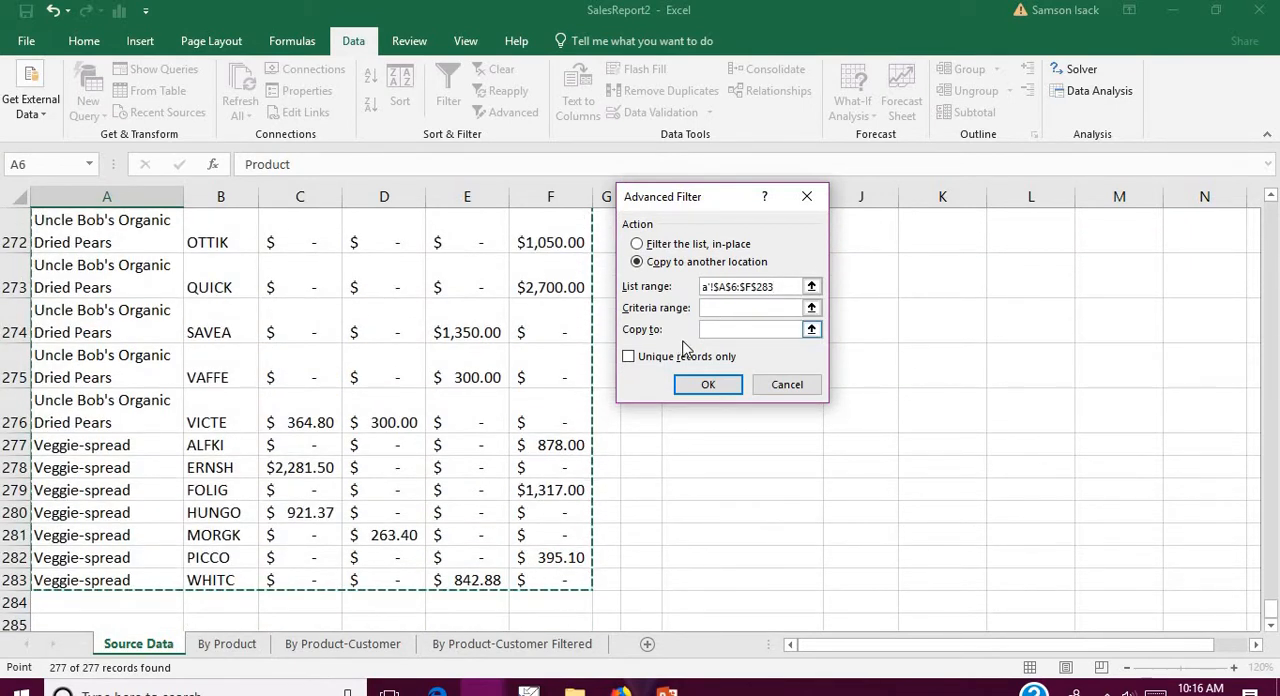
{"action": "left_click_drag", "start_coordinate": [787, 288], "coordinate": [684, 296]}
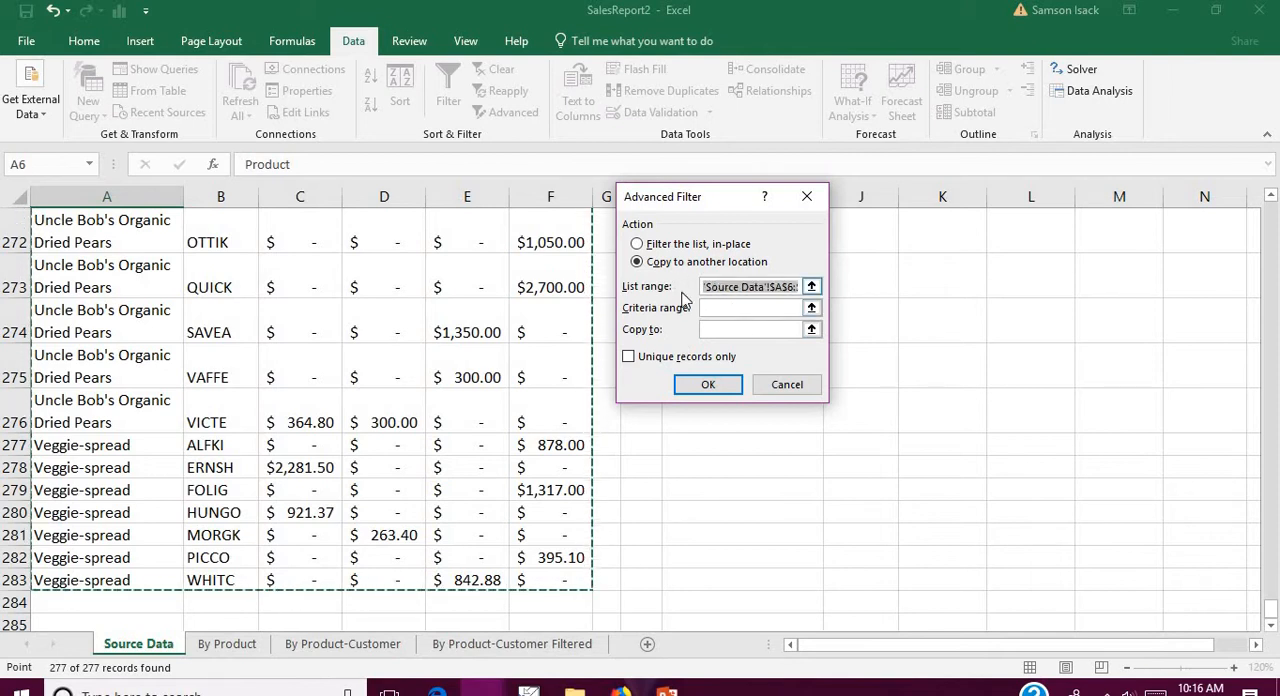
{"action": "key", "text": "ctrl+c"}
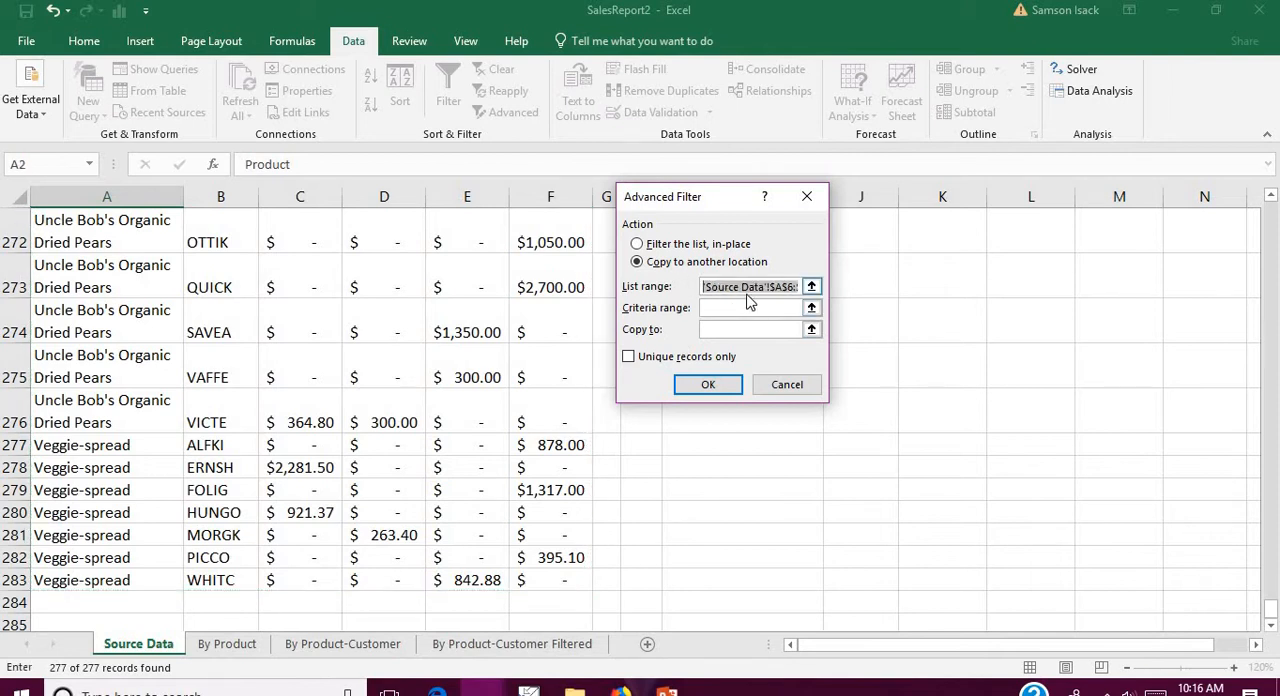
Step: Set the filter's criteria range to A2:F4 and its copy destination to cell I1 on the Source Data sheet
{"action": "left_click", "coordinate": [1270, 197]}
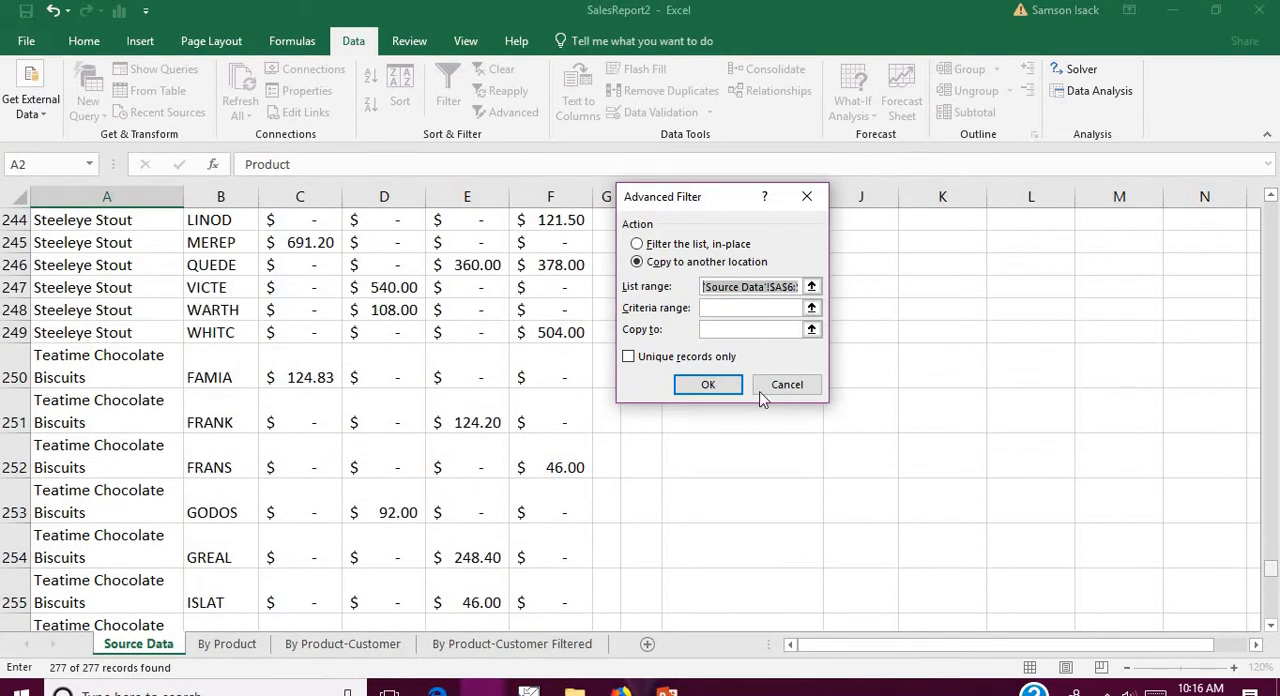
{"action": "left_click", "coordinate": [757, 310]}
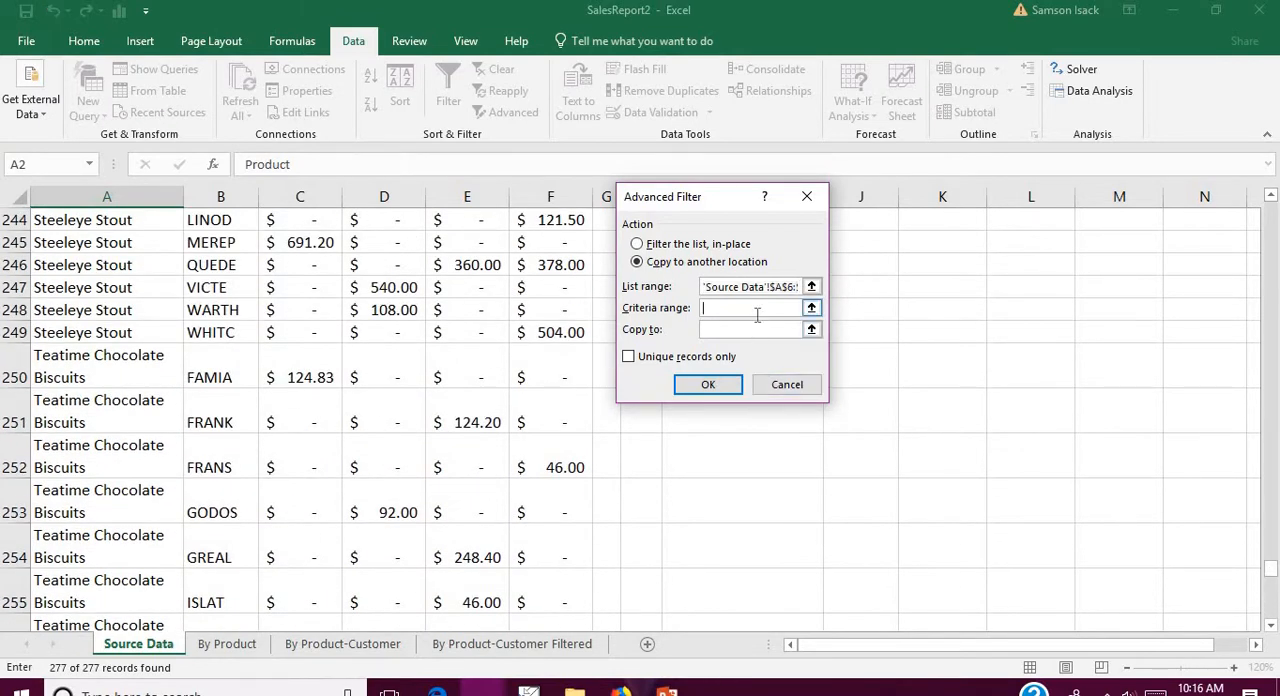
{"action": "left_click", "coordinate": [1270, 196]}
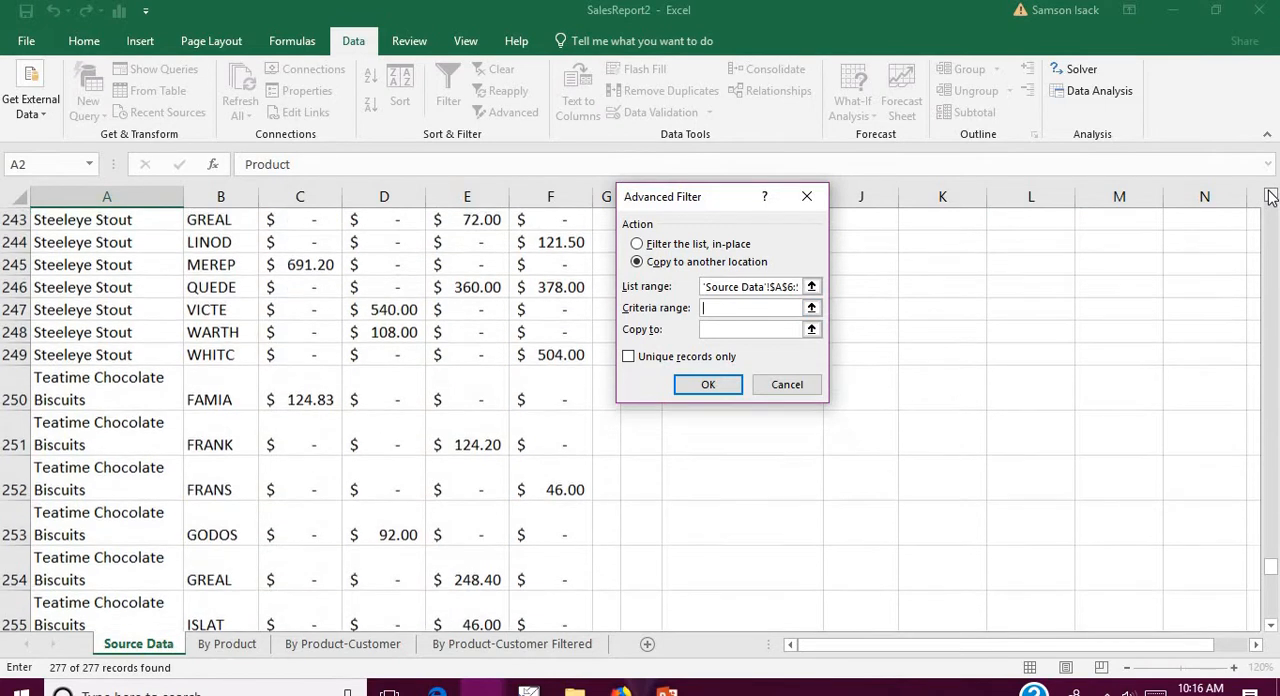
{"action": "left_click_drag", "start_coordinate": [1271, 567], "coordinate": [1265, 203]}
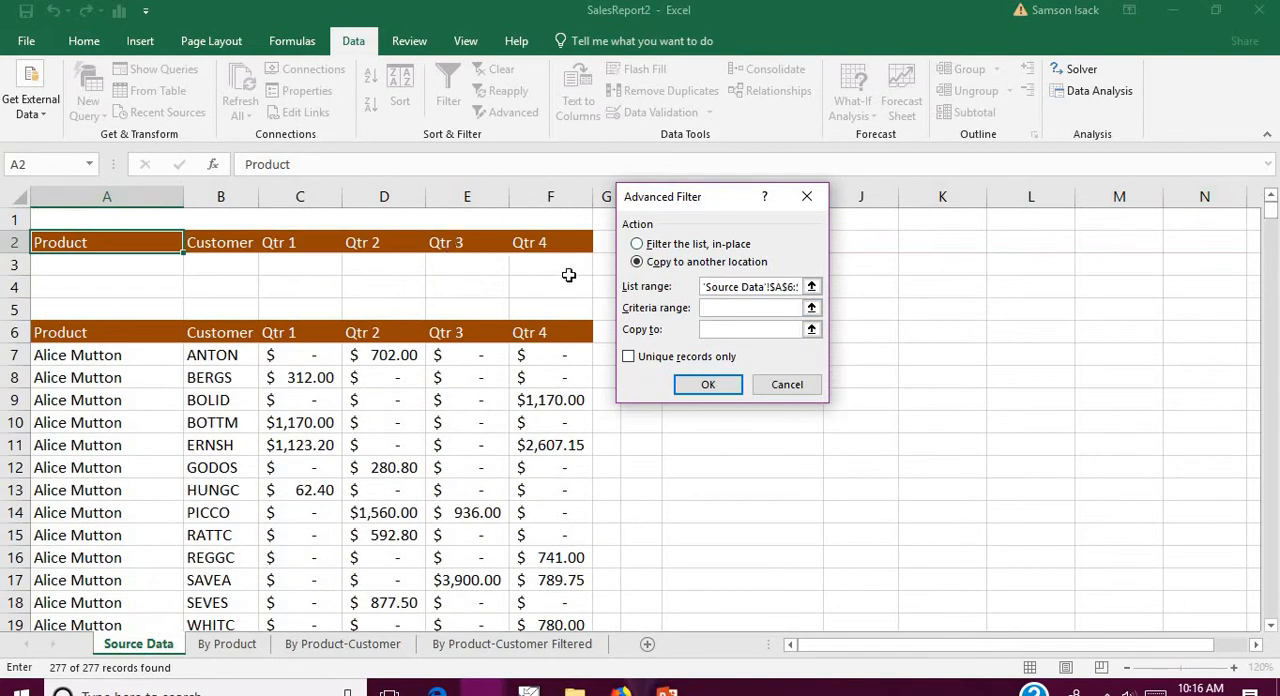
{"action": "left_click_drag", "start_coordinate": [52, 241], "coordinate": [515, 280]}
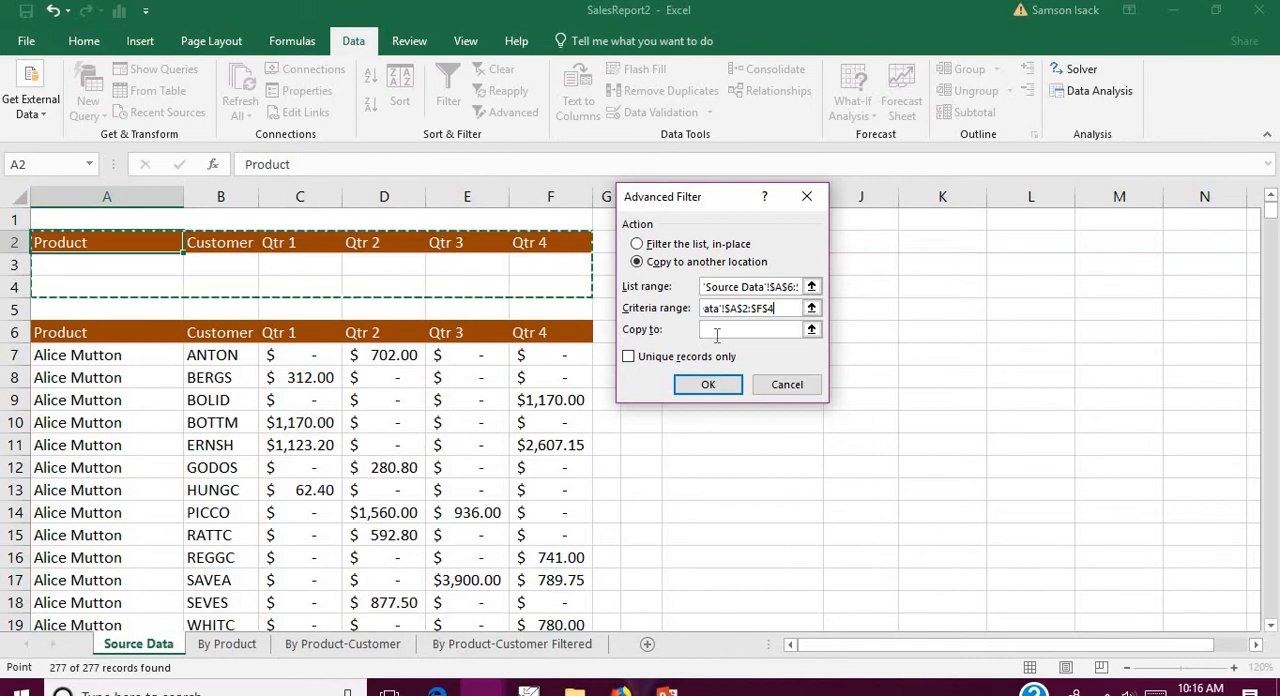
{"action": "left_click_drag", "start_coordinate": [706, 204], "coordinate": [715, 336]}
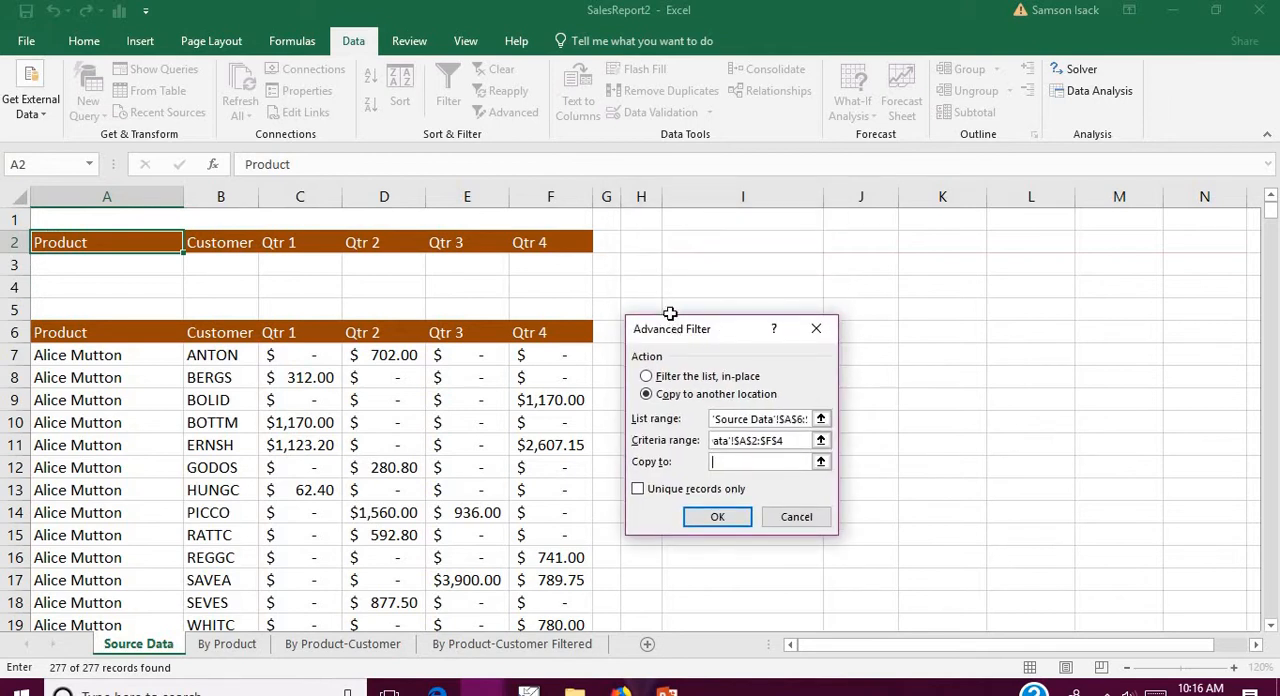
{"action": "left_click", "coordinate": [743, 221]}
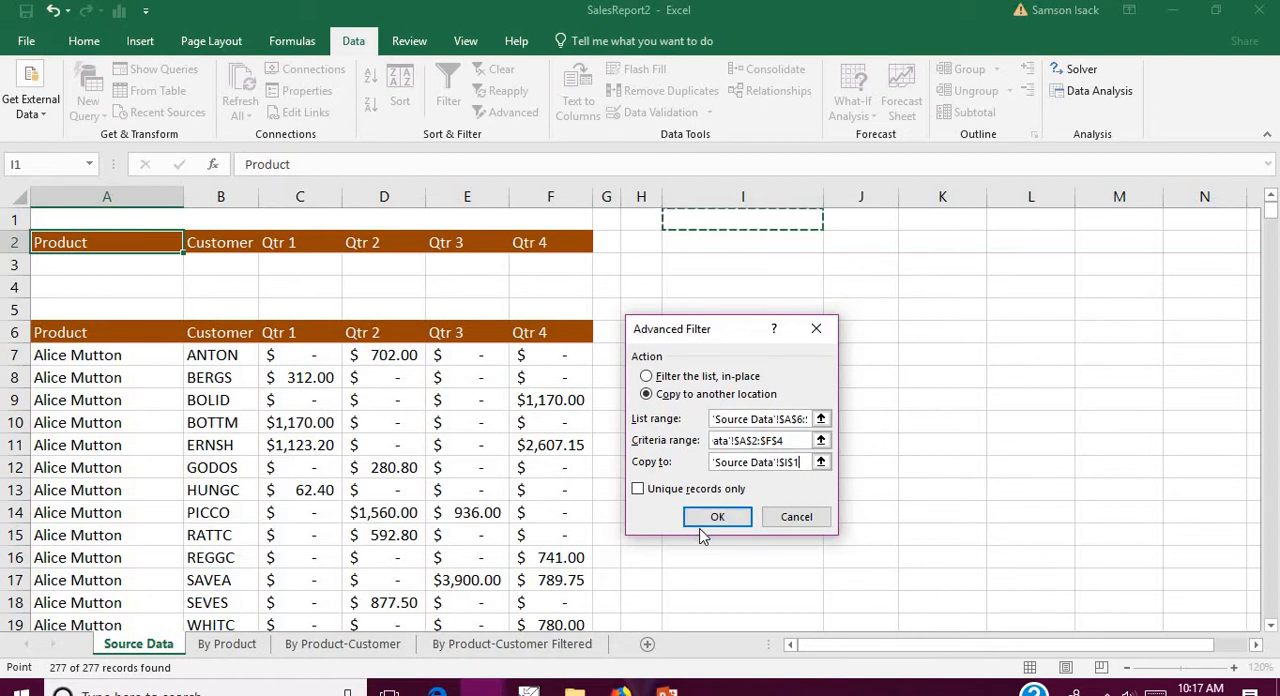
Step: Run the Advanced Filter to copy the records to I1, and compare the criteria block with the list's header row
{"action": "left_click", "coordinate": [717, 518]}
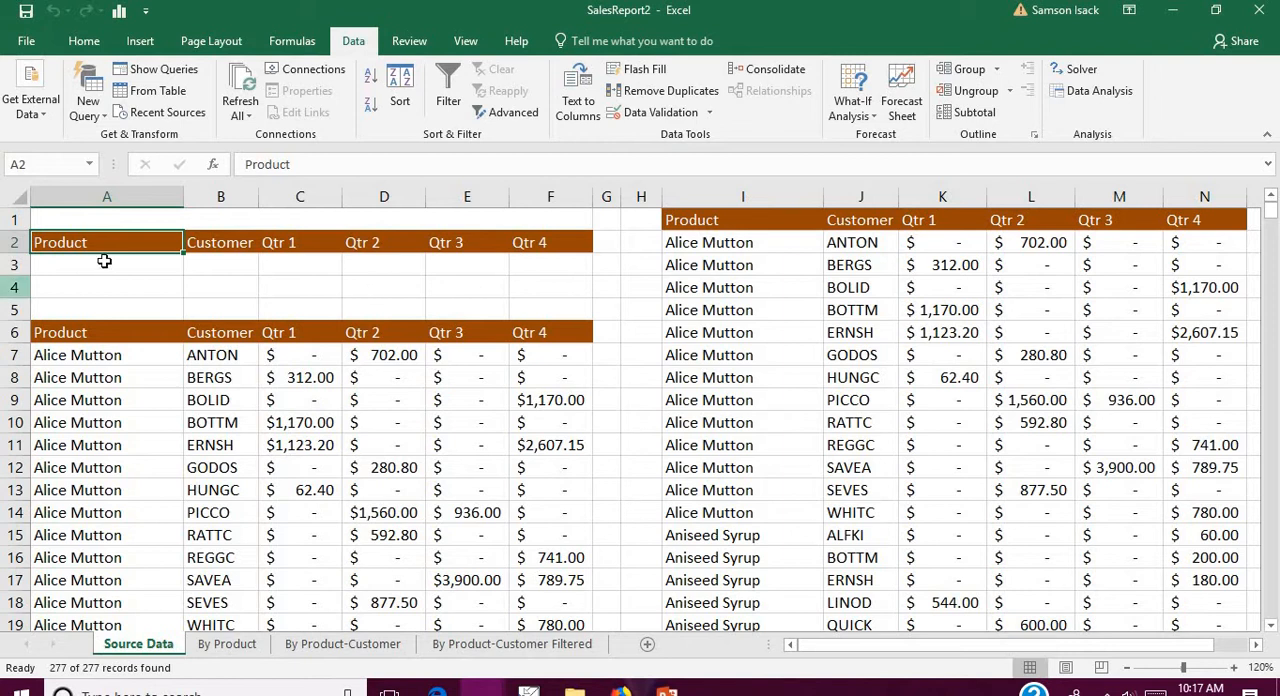
{"action": "left_click_drag", "start_coordinate": [103, 246], "coordinate": [576, 274]}
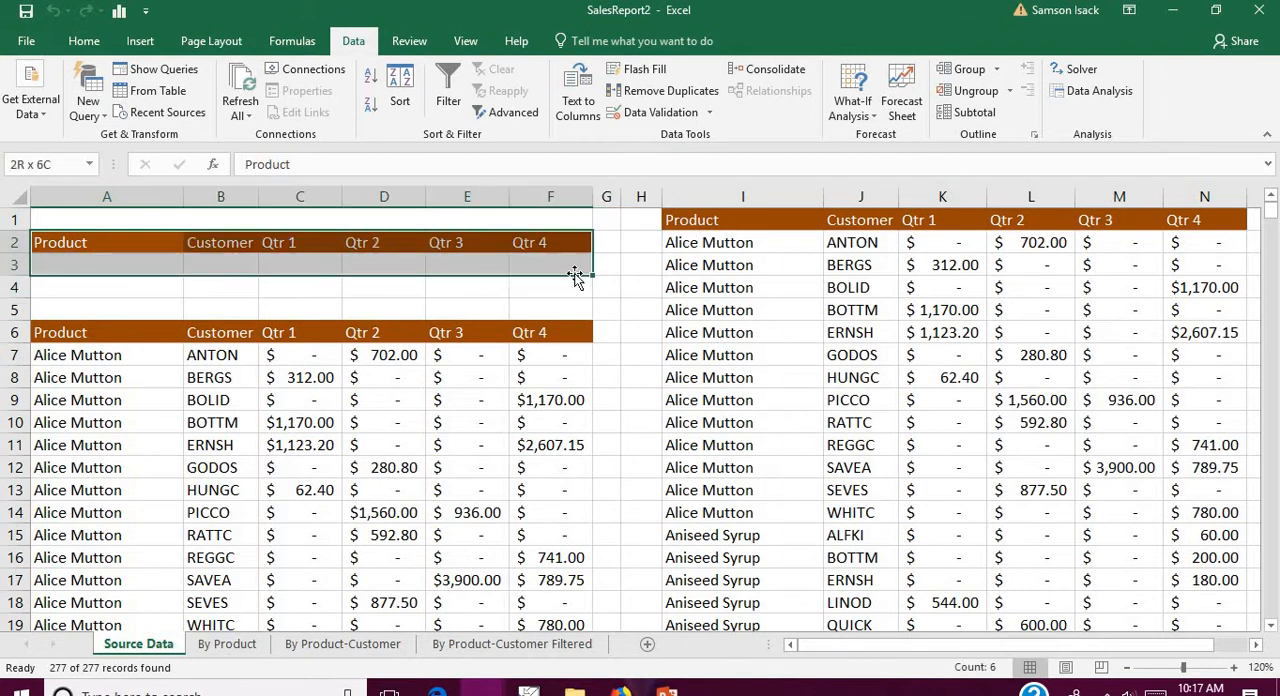
{"action": "left_click", "coordinate": [88, 365]}
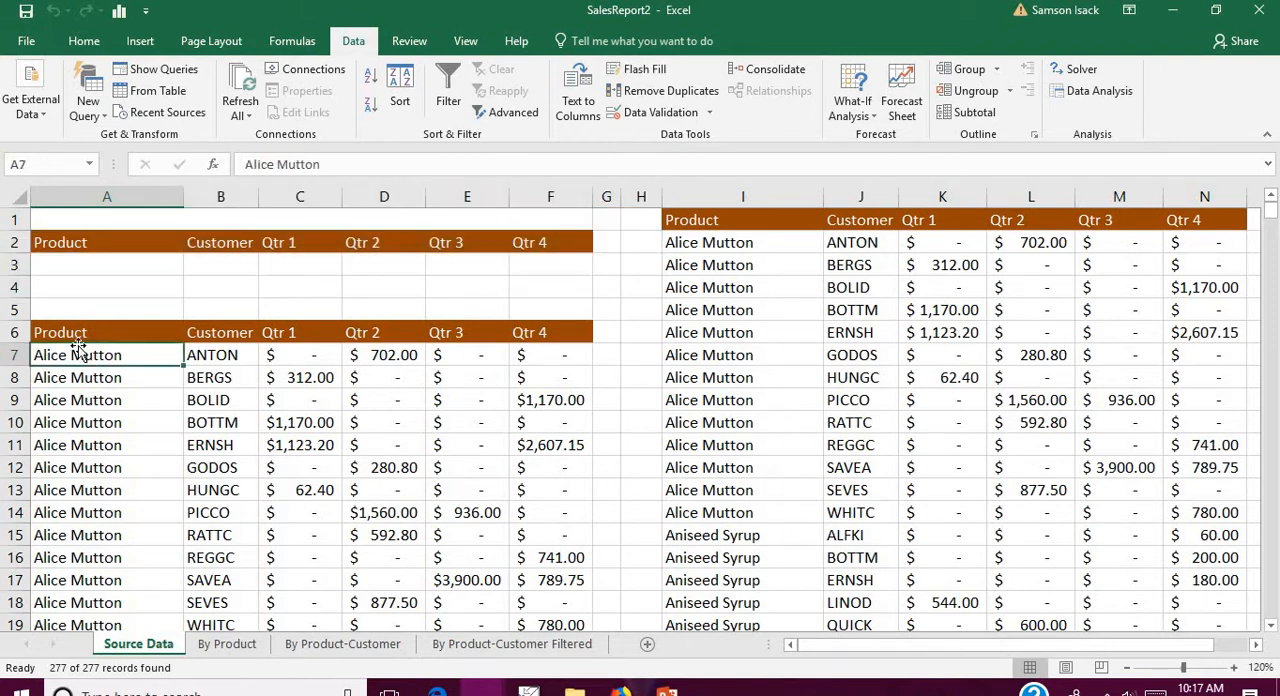
{"action": "left_click", "coordinate": [110, 332]}
{"action": "left_click", "coordinate": [530, 341], "text": "shift"}
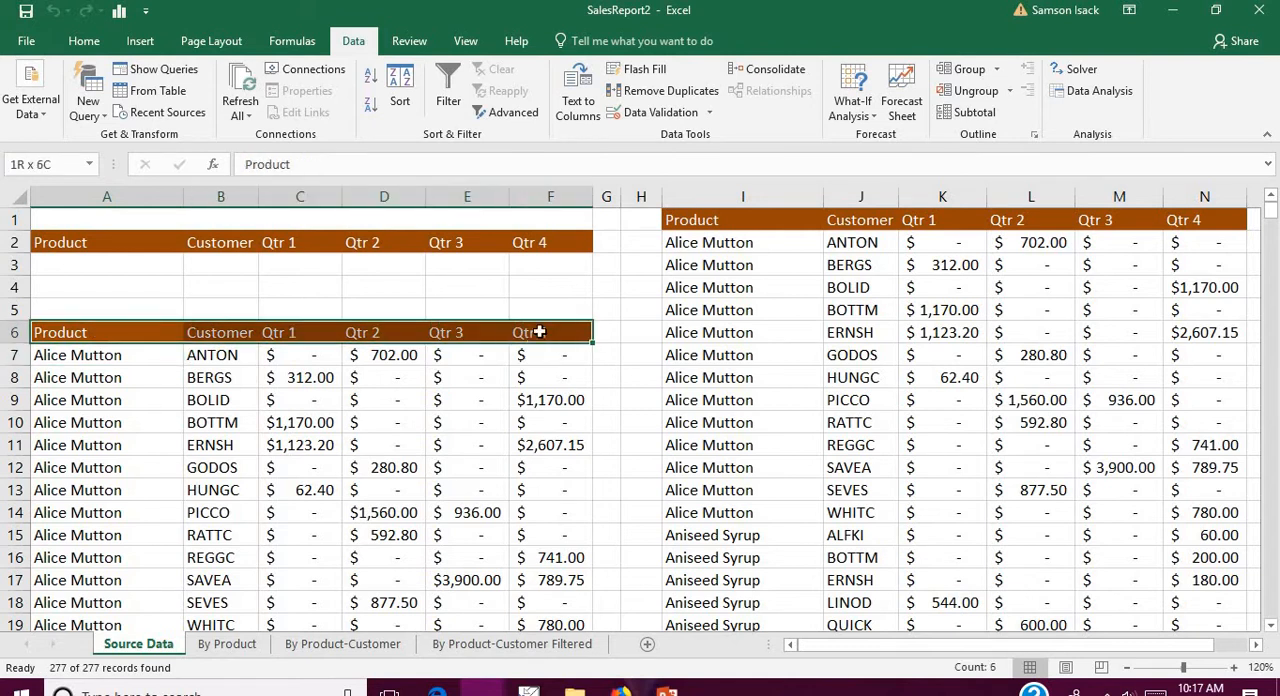
Step: Examine the copied records from the header row at I1 down to the last record in row 278
{"action": "left_click_drag", "start_coordinate": [700, 220], "coordinate": [1215, 558]}
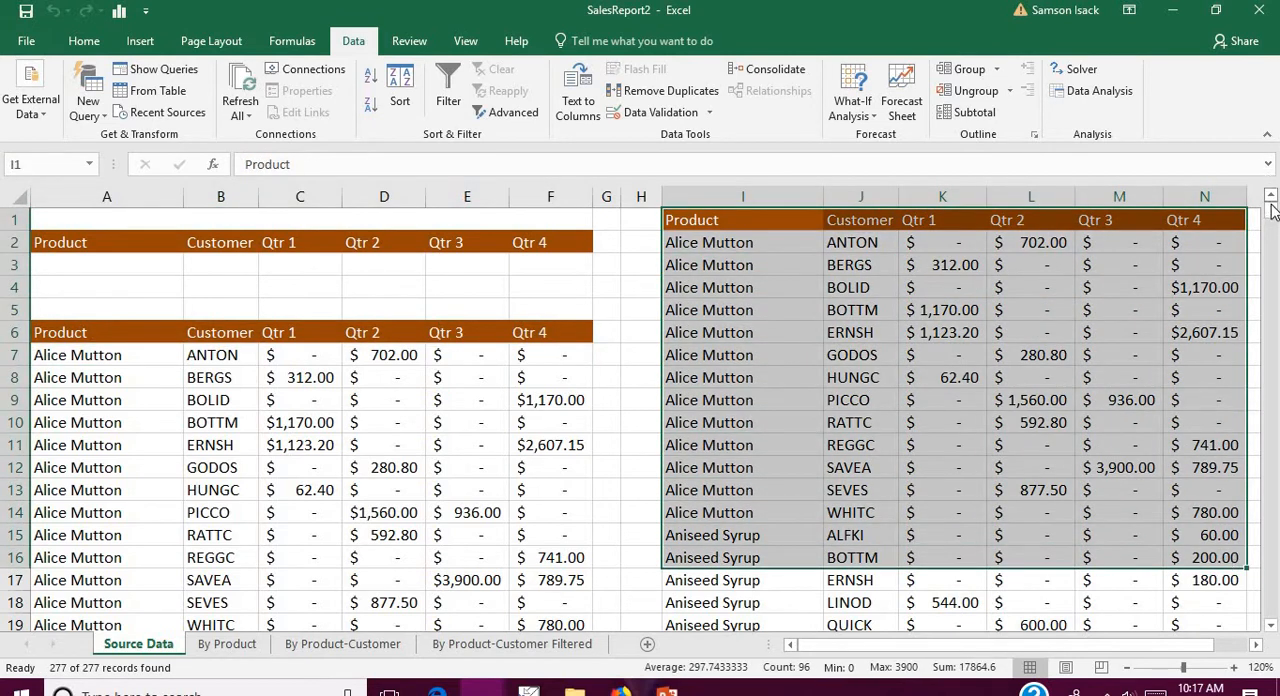
{"action": "left_click_drag", "start_coordinate": [1270, 210], "coordinate": [1270, 608]}
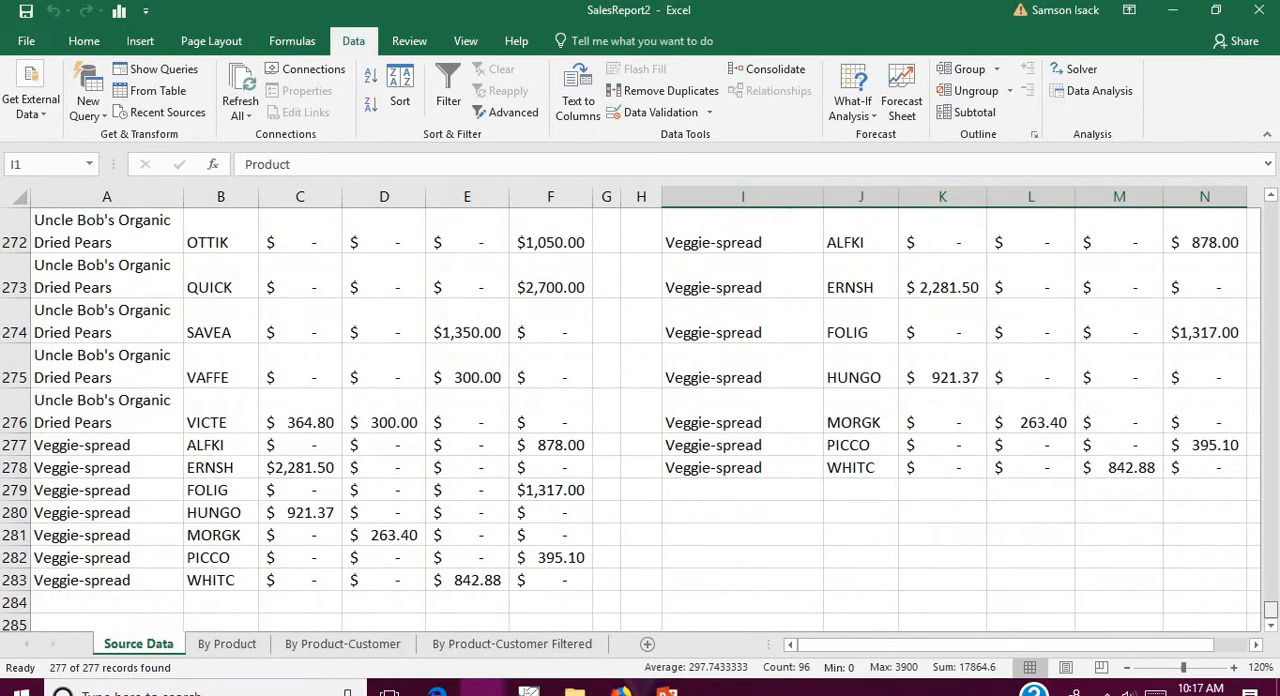
{"action": "left_click", "coordinate": [745, 472]}
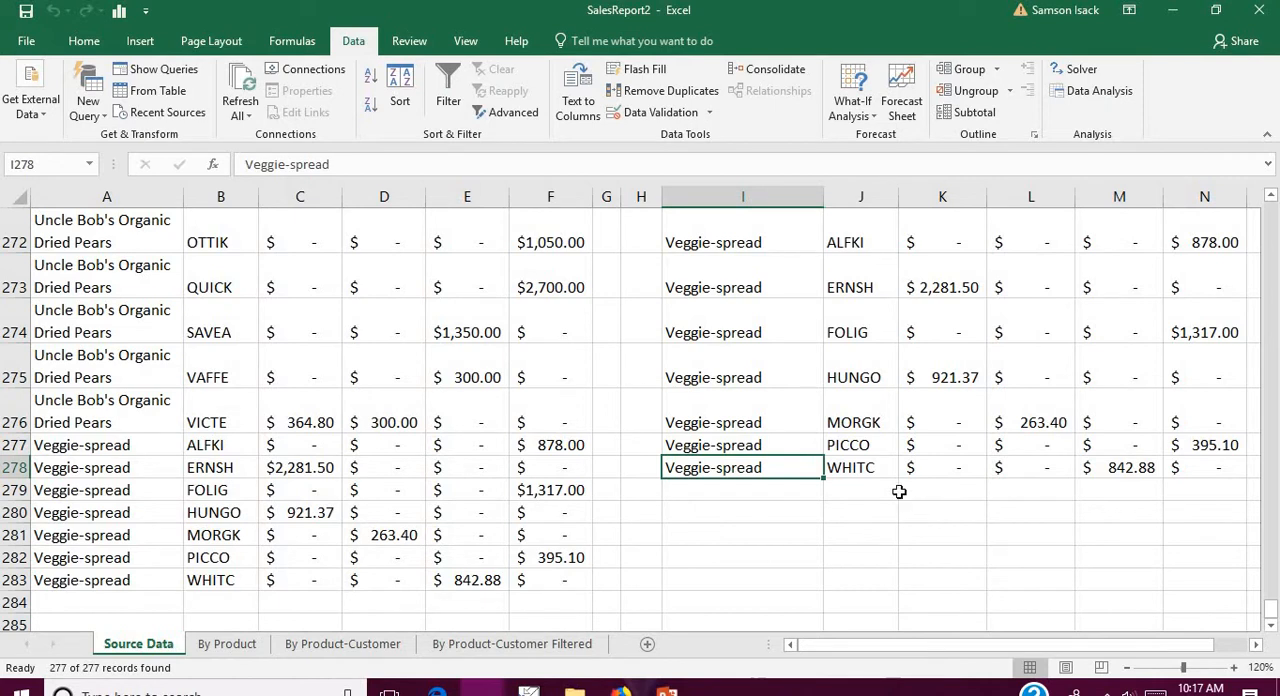
{"action": "left_click", "coordinate": [873, 474]}
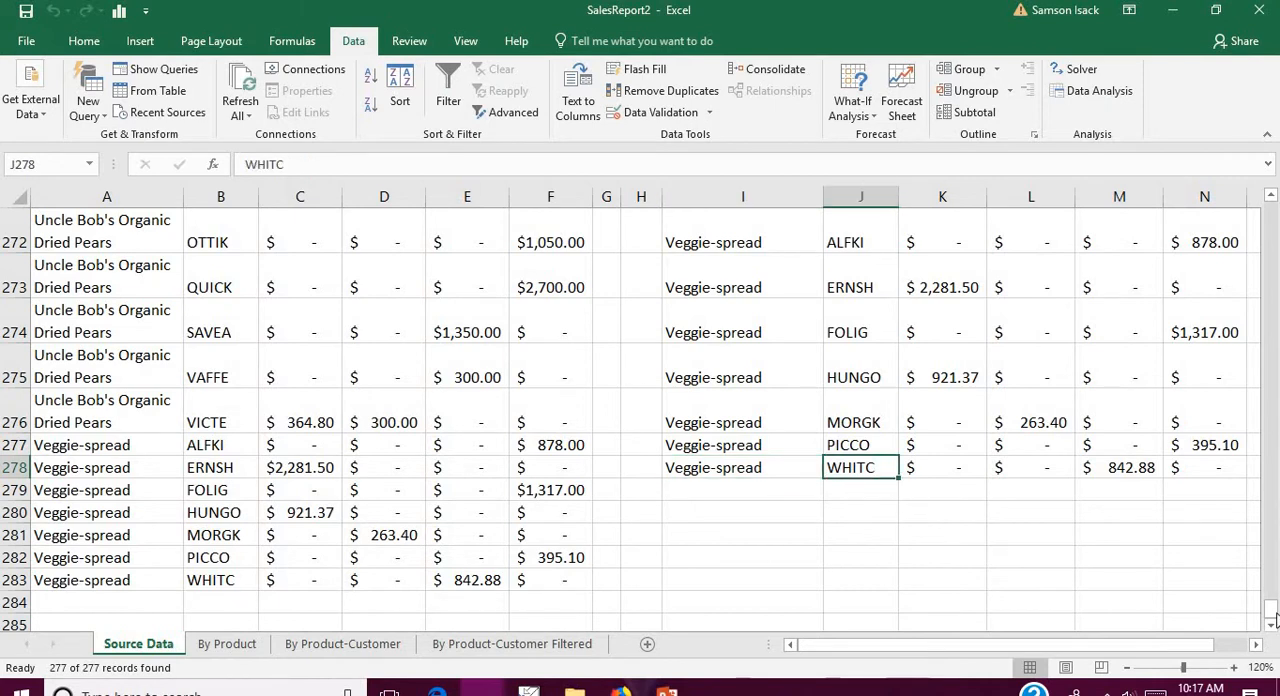
{"action": "left_click_drag", "start_coordinate": [1270, 608], "coordinate": [1265, 218]}
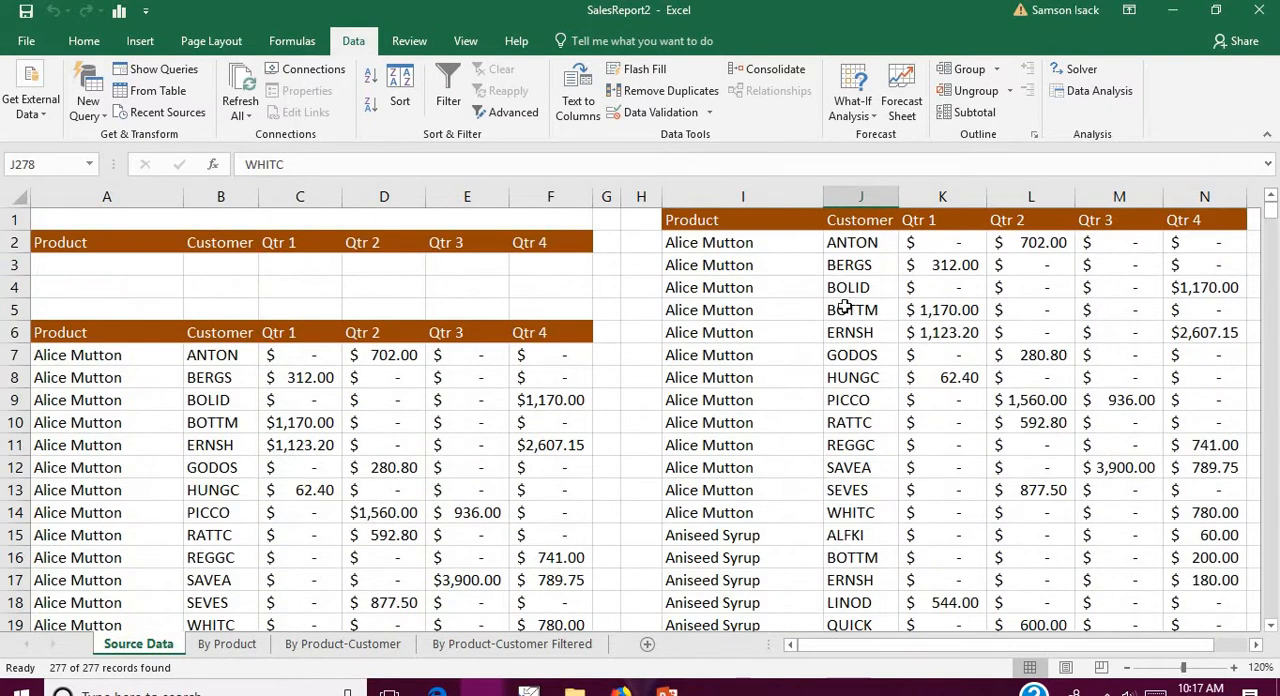
Step: Review the Product, Customer and Qtr 1 to Qtr 4 headings of the criteria block in row 2
{"action": "left_click", "coordinate": [780, 223]}
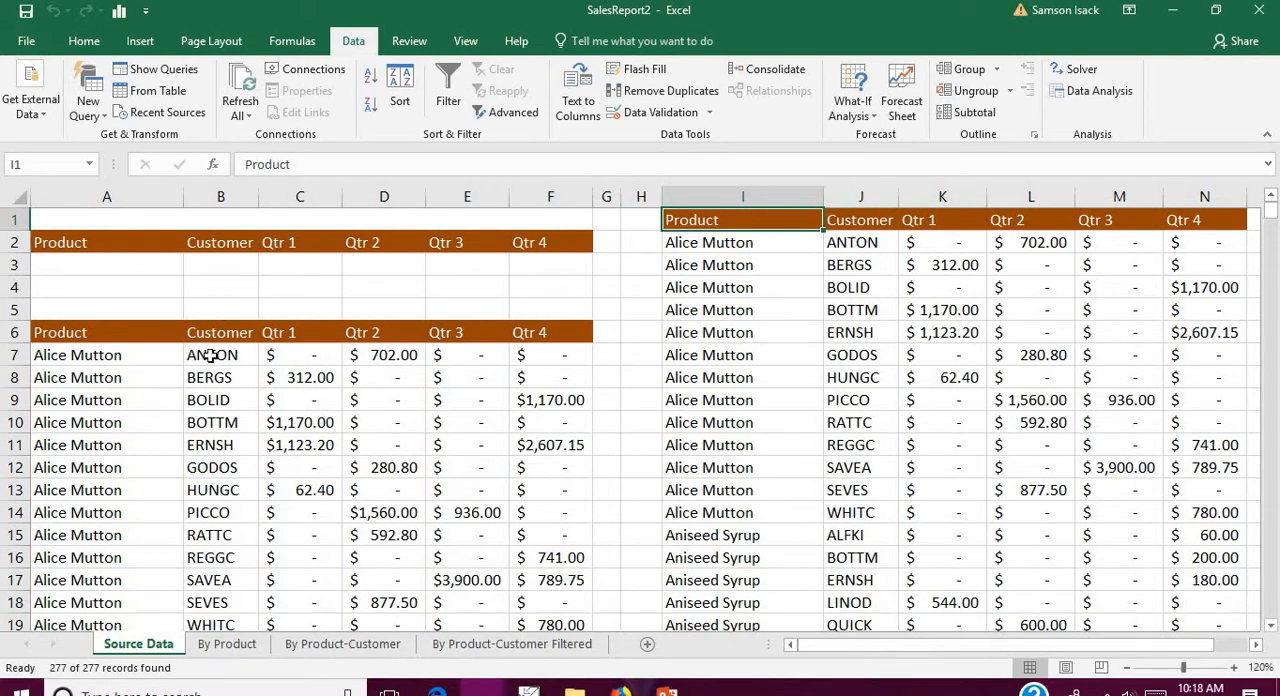
{"action": "mouse_move", "coordinate": [88, 357]}
{"action": "left_mouse_down"}
{"action": "mouse_move", "coordinate": [89, 371]}
{"action": "mouse_move", "coordinate": [96, 357]}
{"action": "left_mouse_up"}
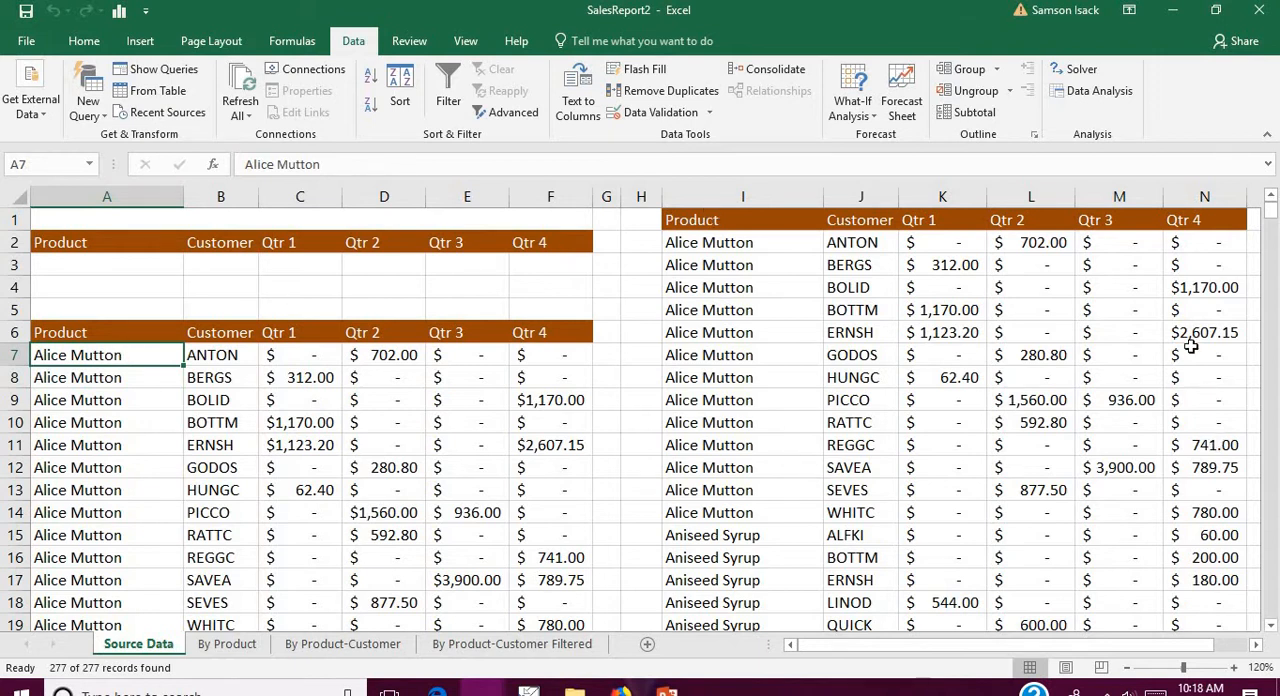
{"action": "left_click", "coordinate": [163, 243]}
{"action": "left_click", "coordinate": [236, 244]}
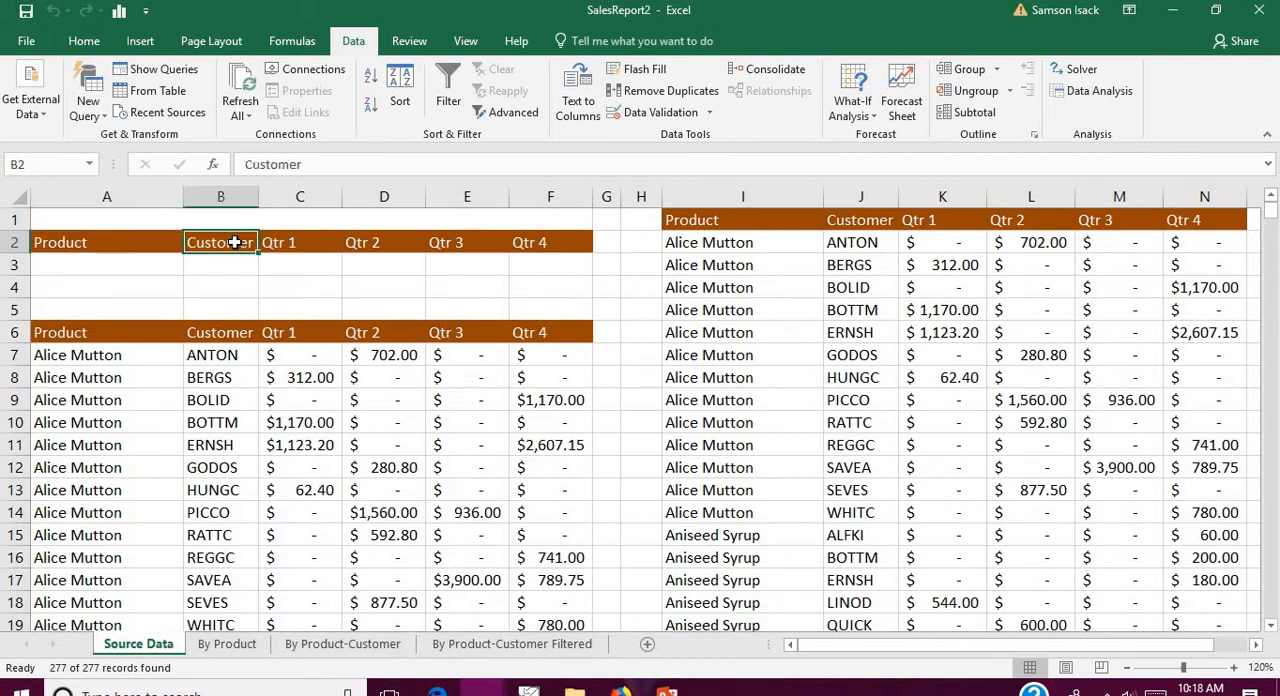
{"action": "left_click", "coordinate": [128, 248]}
{"action": "left_click", "coordinate": [236, 244]}
{"action": "left_click", "coordinate": [305, 246]}
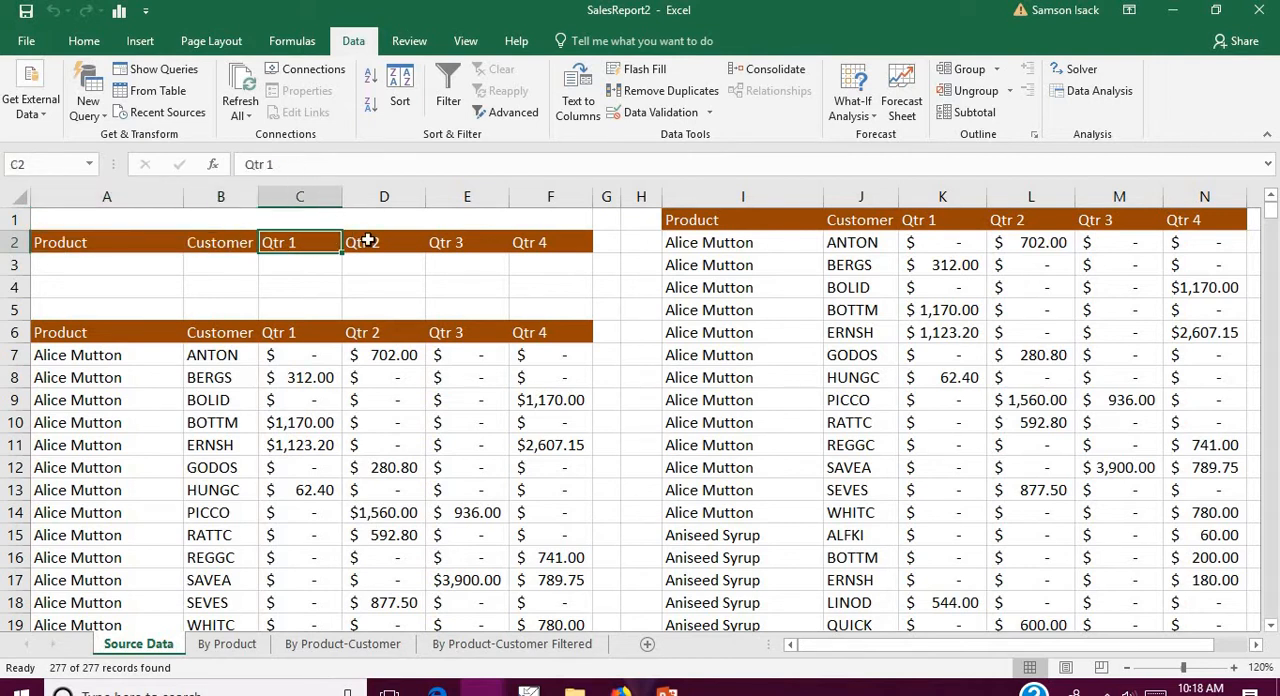
{"action": "left_click", "coordinate": [385, 244]}
{"action": "left_click", "coordinate": [456, 243]}
{"action": "left_click", "coordinate": [588, 251]}
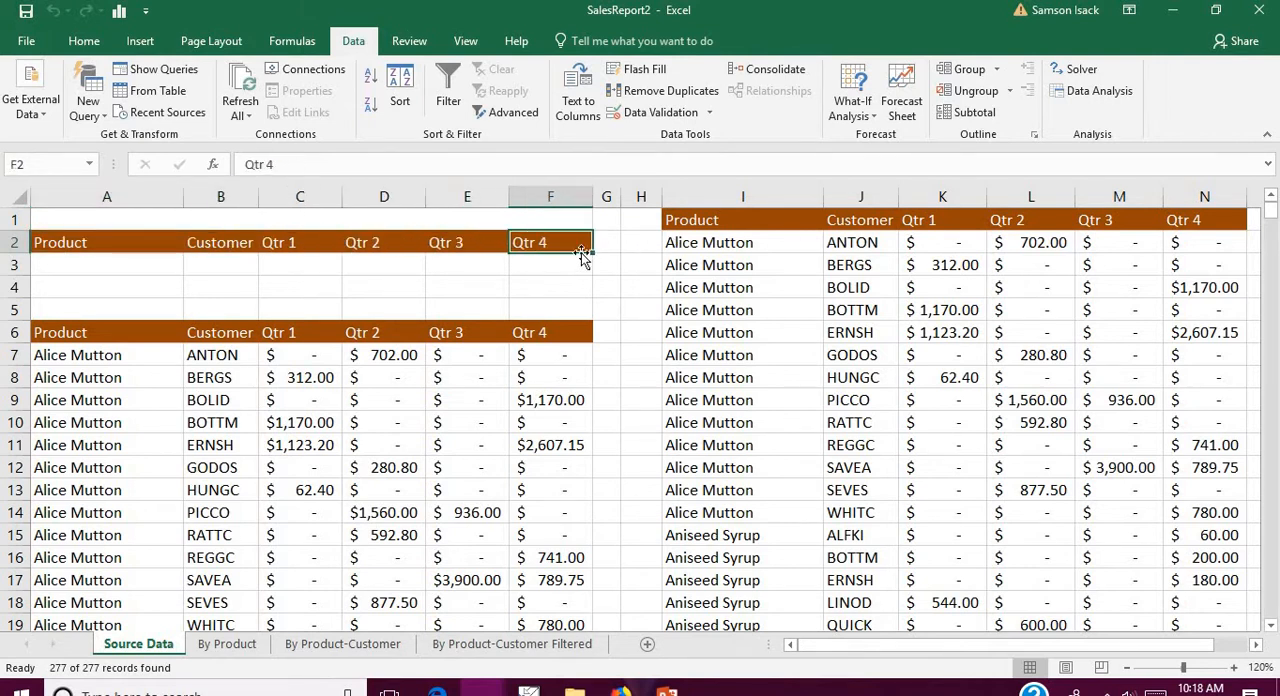
Step: Enter Alice Mutton as the Product criterion in cell A3
{"action": "left_click", "coordinate": [106, 268]}
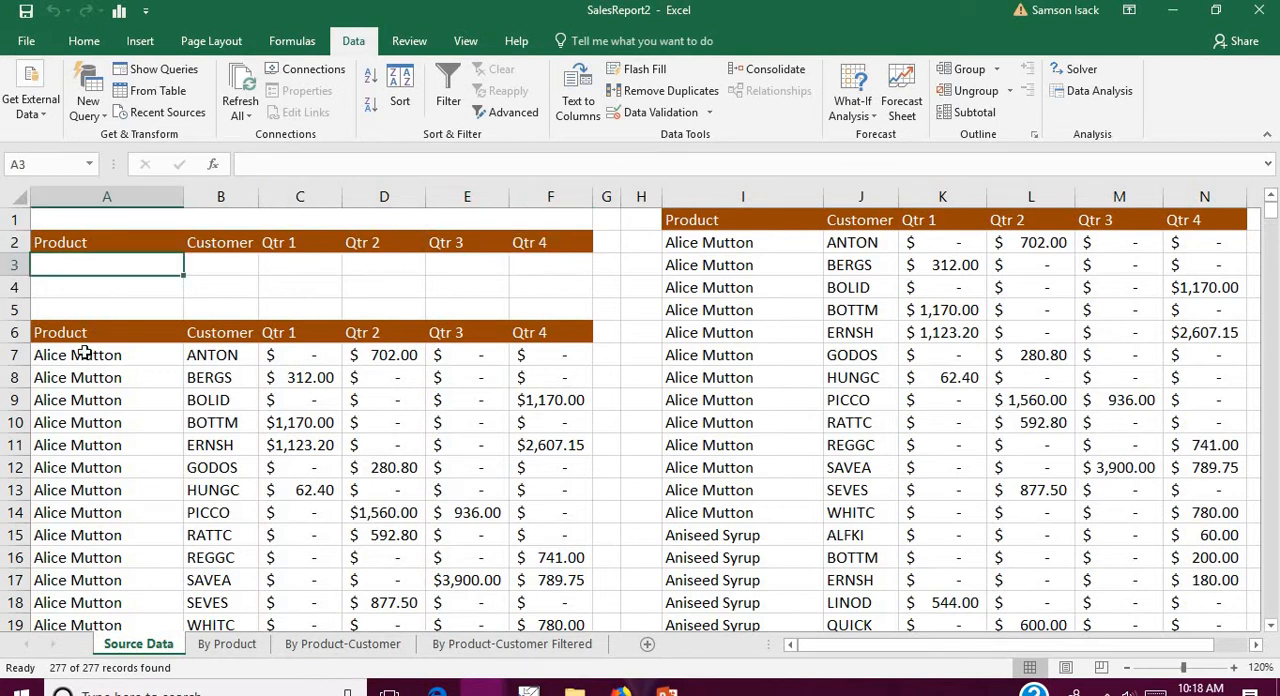
{"action": "left_click_drag", "start_coordinate": [92, 334], "coordinate": [528, 336]}
{"action": "left_click", "coordinate": [86, 261]}
{"action": "type", "text": "A"}
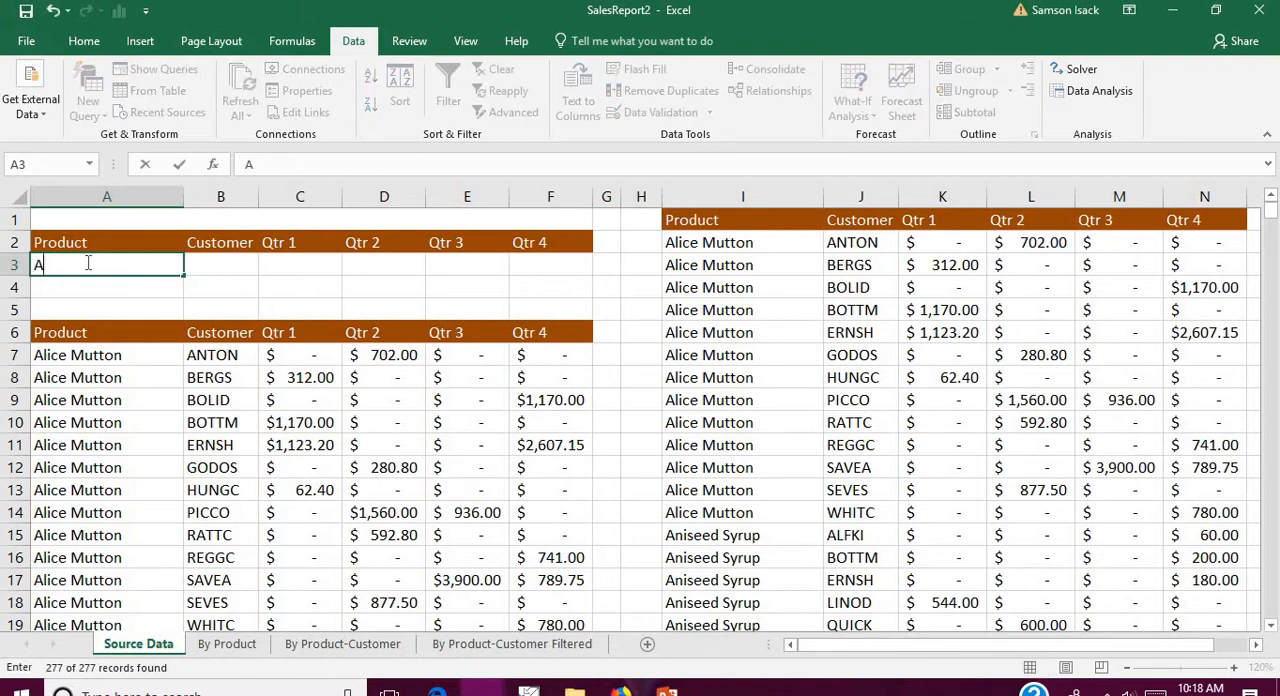
{"action": "type", "text": "lice Mutton"}
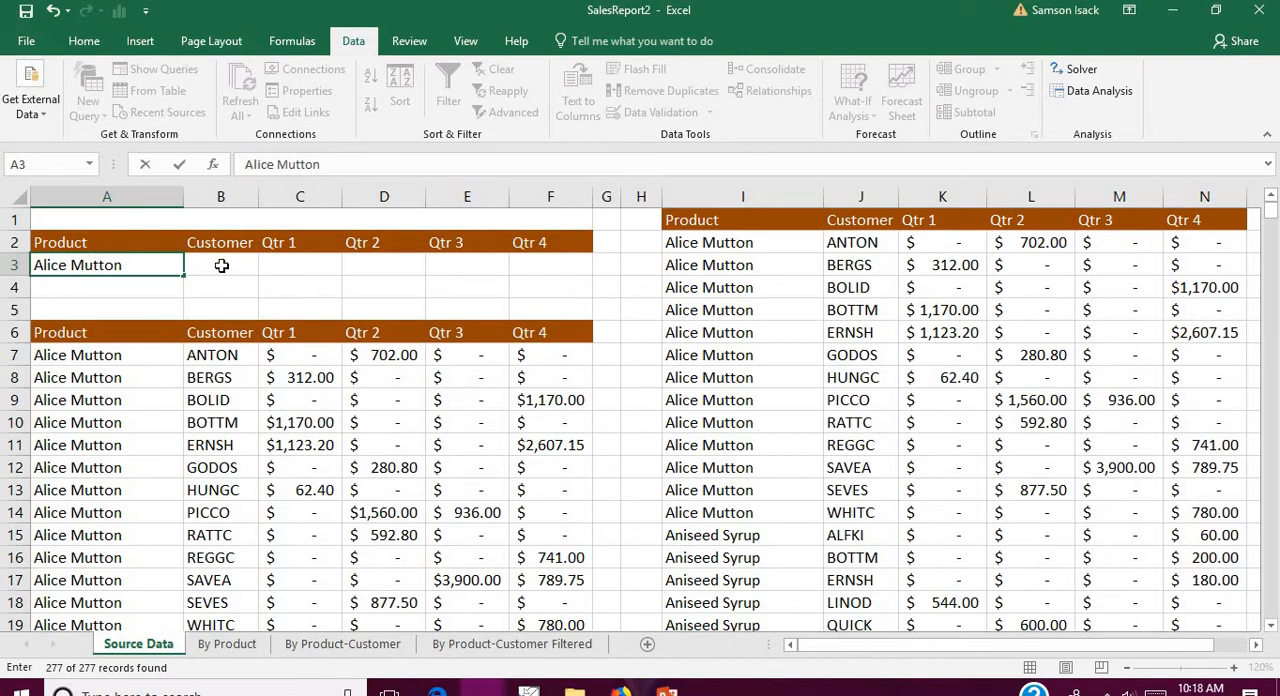
{"action": "key", "text": "Return"}
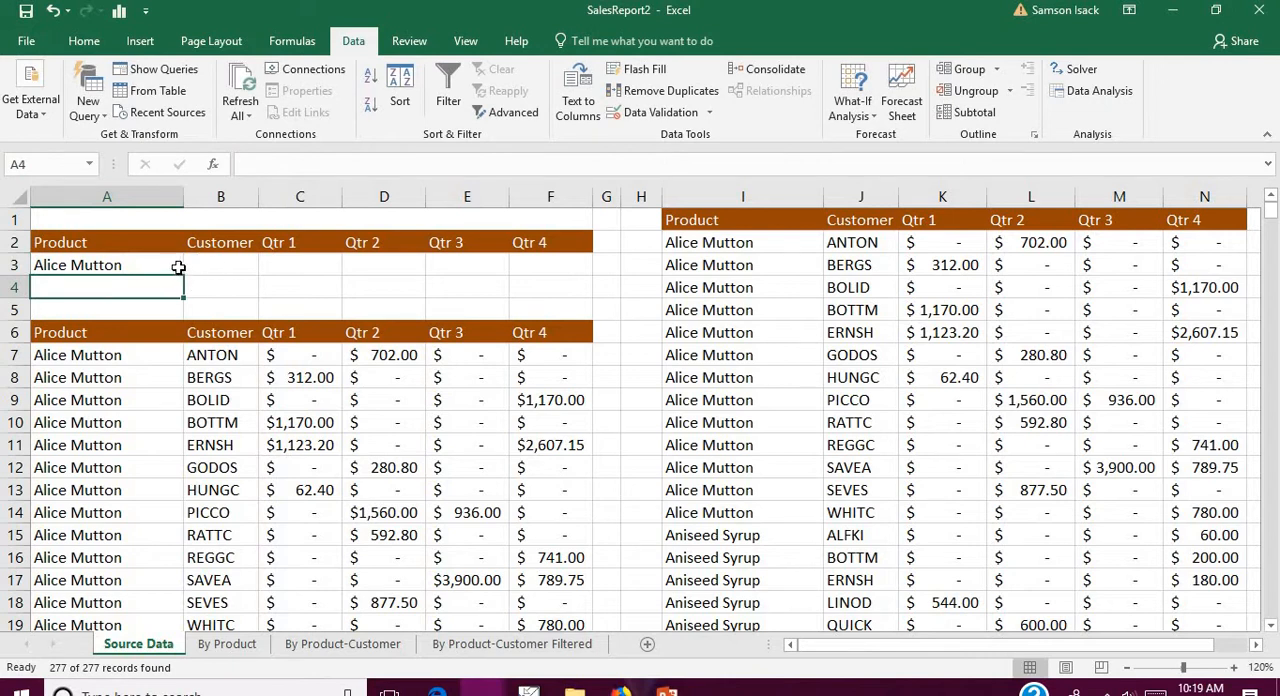
{"action": "left_click", "coordinate": [178, 267]}
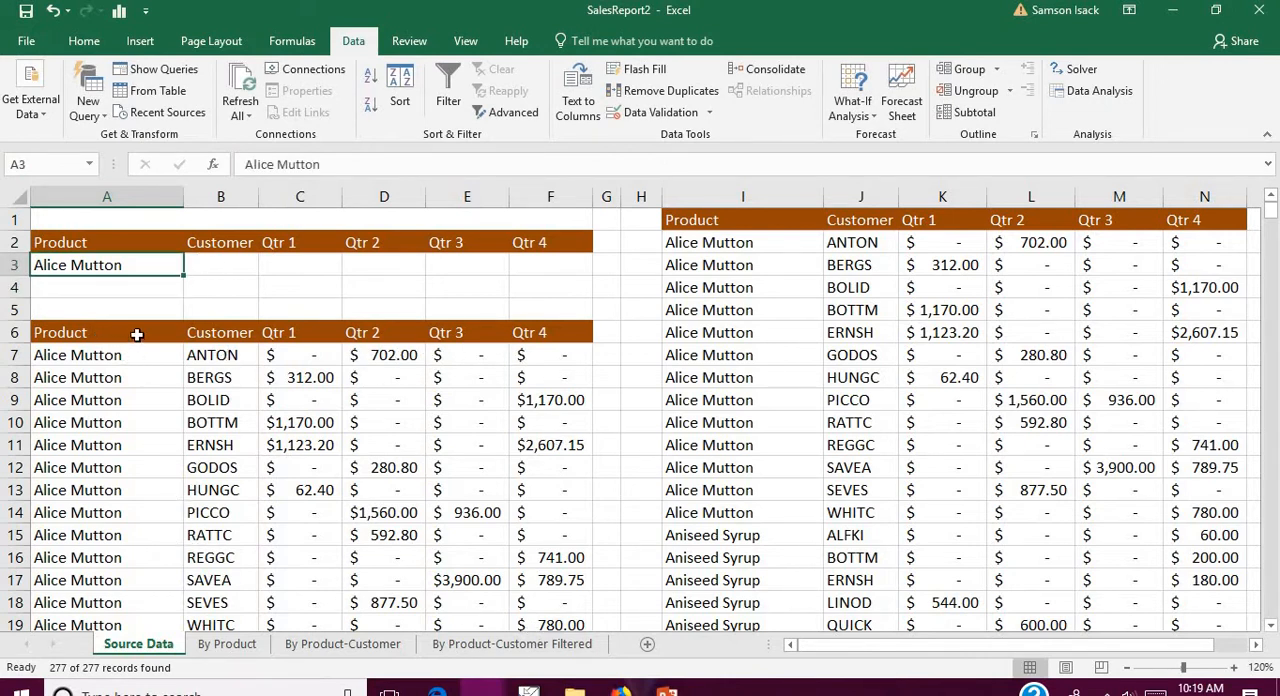
Step: Define the workbook-scope name SourceData for the sales list A6:F283, including its header row
{"action": "left_click_drag", "start_coordinate": [137, 334], "coordinate": [550, 333]}
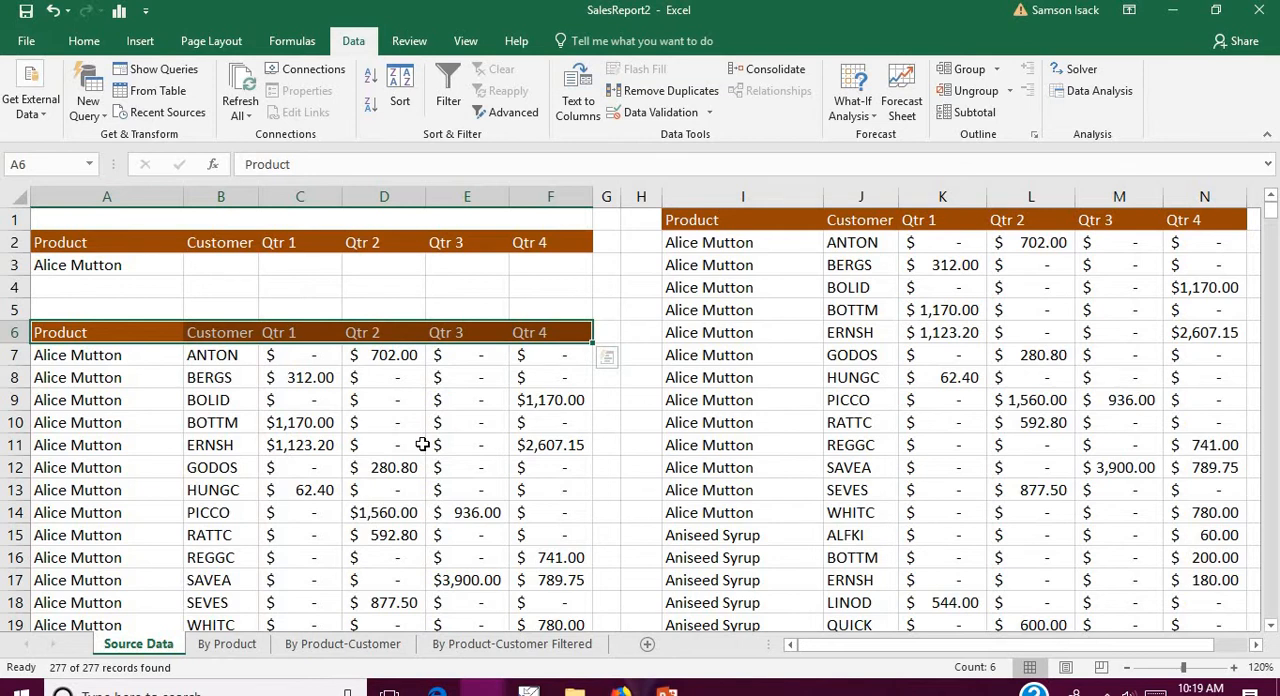
{"action": "key", "text": "ctrl+shift+Down"}
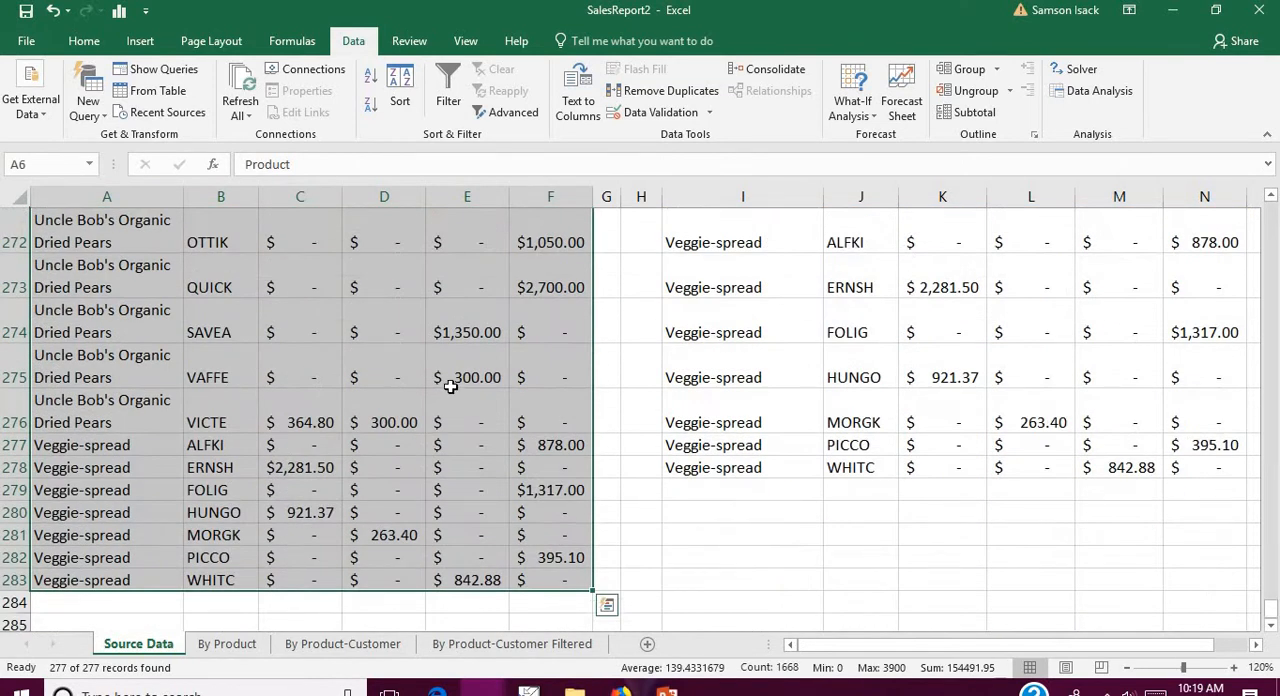
{"action": "right_click", "coordinate": [334, 346]}
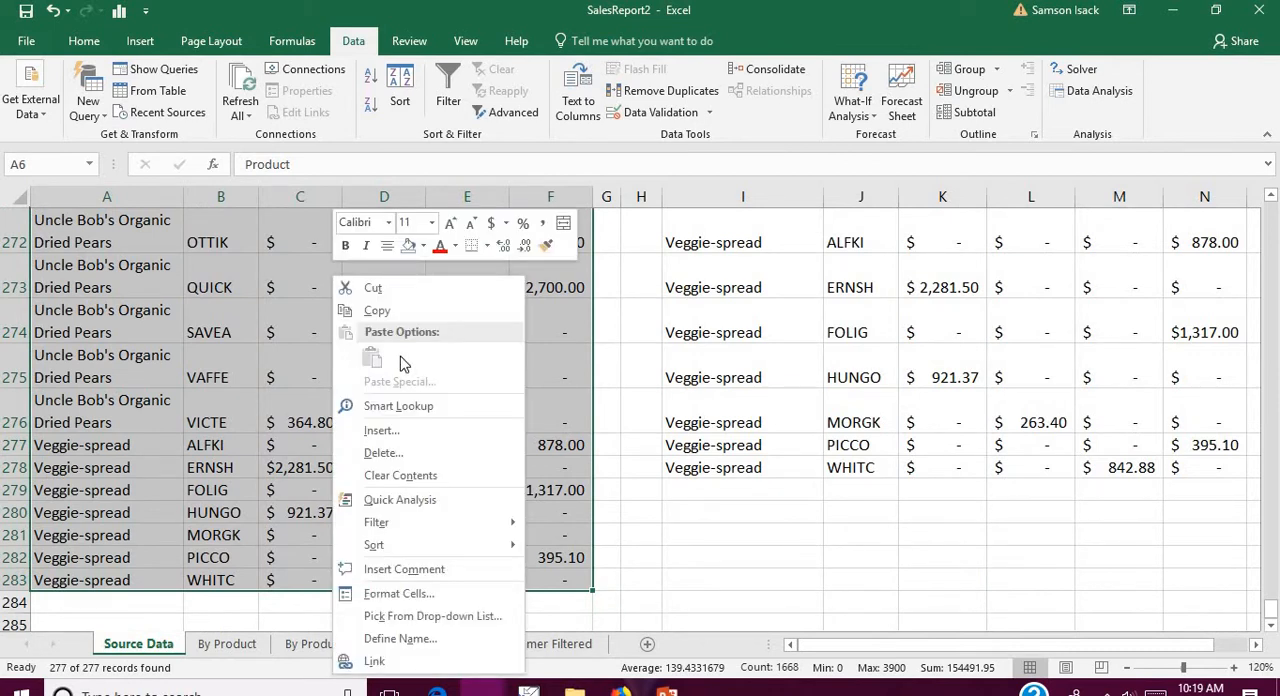
{"action": "left_click", "coordinate": [400, 640]}
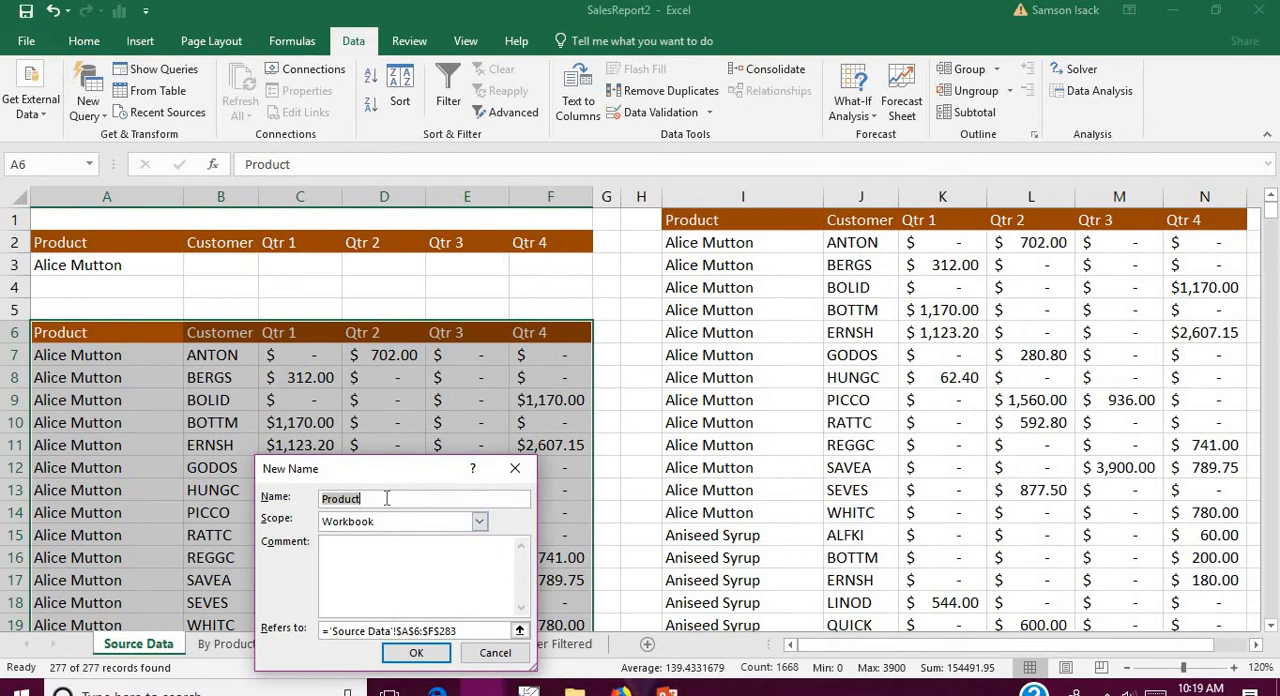
{"action": "left_click", "coordinate": [383, 500]}
{"action": "left_click", "coordinate": [383, 500]}
{"action": "left_click_drag", "start_coordinate": [390, 501], "coordinate": [265, 502]}
{"action": "type", "text": "SourceData"}
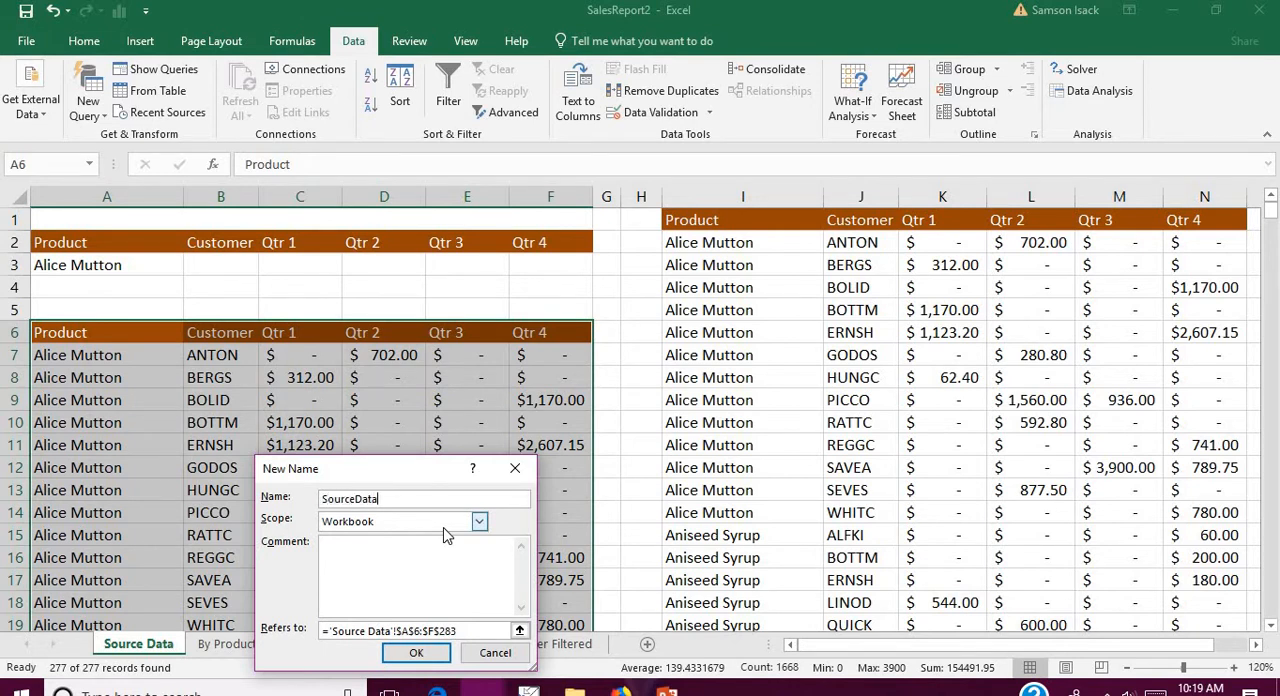
{"action": "left_click", "coordinate": [416, 653]}
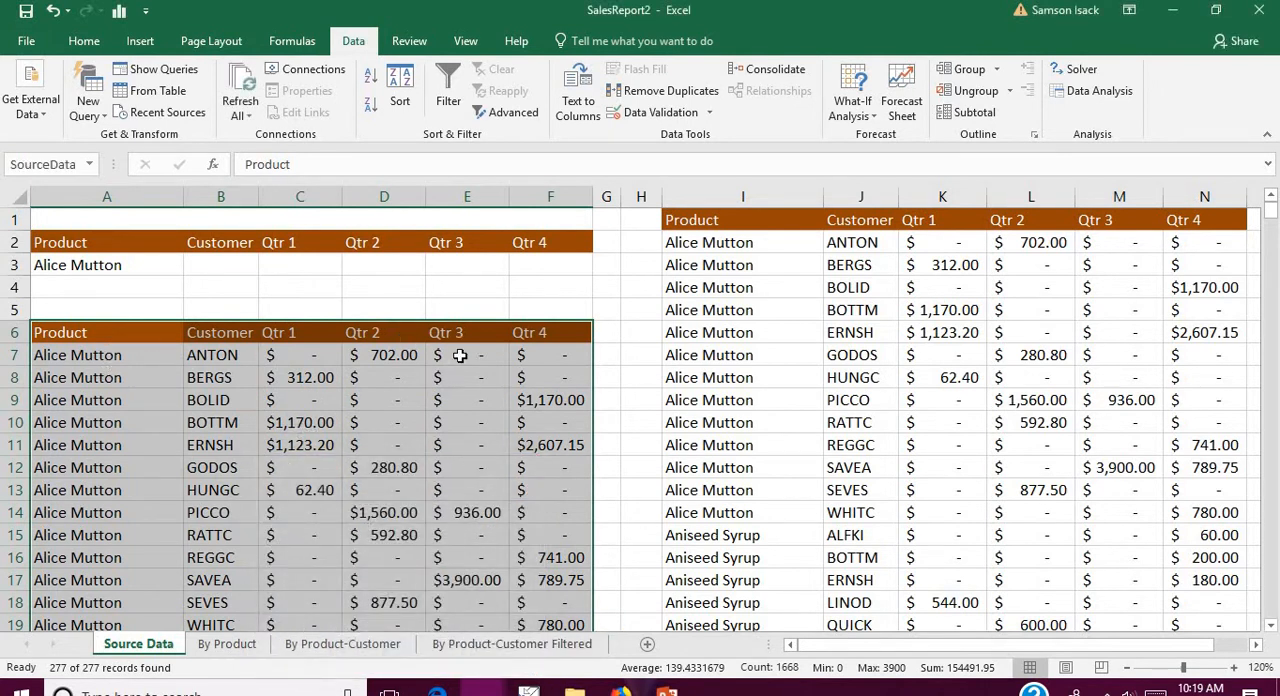
Step: Examine the extent of the criteria range A2:F3, made up of the heading row and the Alice Mutton row
{"action": "left_click", "coordinate": [147, 243]}
{"action": "left_click_drag", "start_coordinate": [147, 243], "coordinate": [531, 266]}
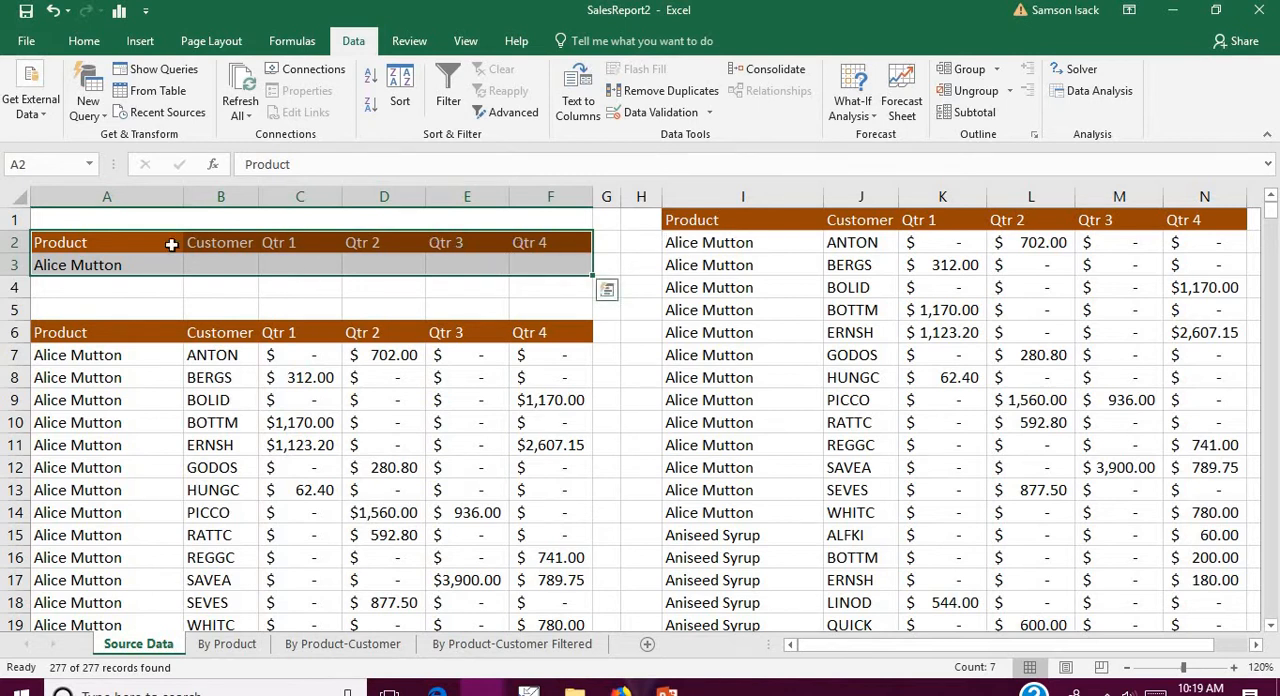
{"action": "left_click", "coordinate": [110, 264]}
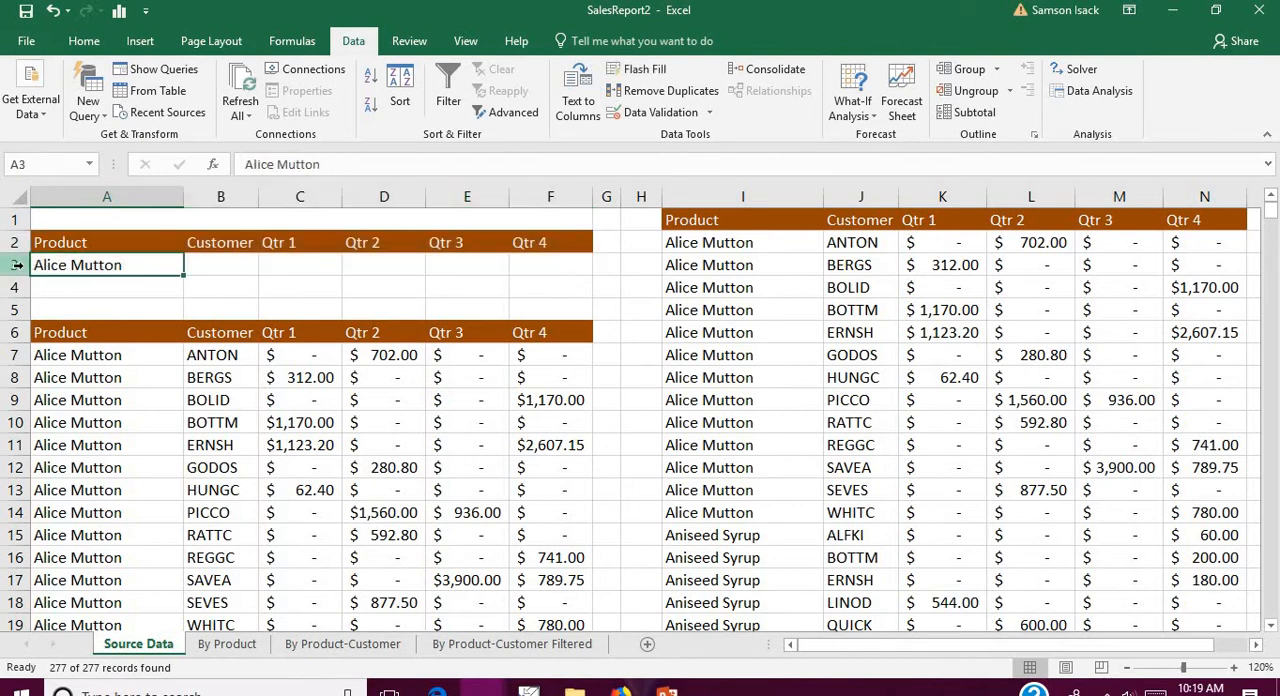
{"action": "key", "text": "ctrl+shift+Right"}
{"action": "key", "text": "ctrl+shift+Right"}
{"action": "mouse_move", "coordinate": [556, 265]}
{"action": "left_mouse_down"}
{"action": "mouse_move", "coordinate": [50, 262]}
{"action": "mouse_move", "coordinate": [351, 240]}
{"action": "mouse_move", "coordinate": [523, 240]}
{"action": "mouse_move", "coordinate": [533, 262]}
{"action": "left_mouse_up"}
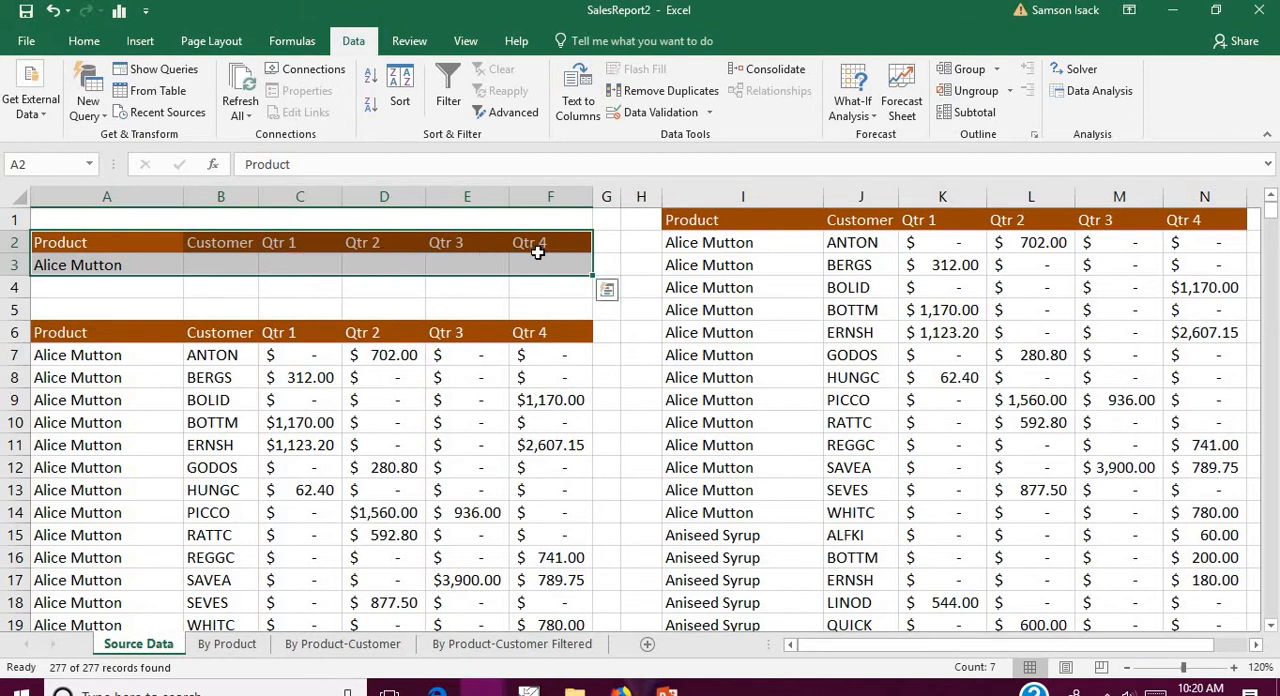
Step: Start a new Advanced Filter and set its list range to the named range SourceData
{"action": "left_click", "coordinate": [126, 265]}
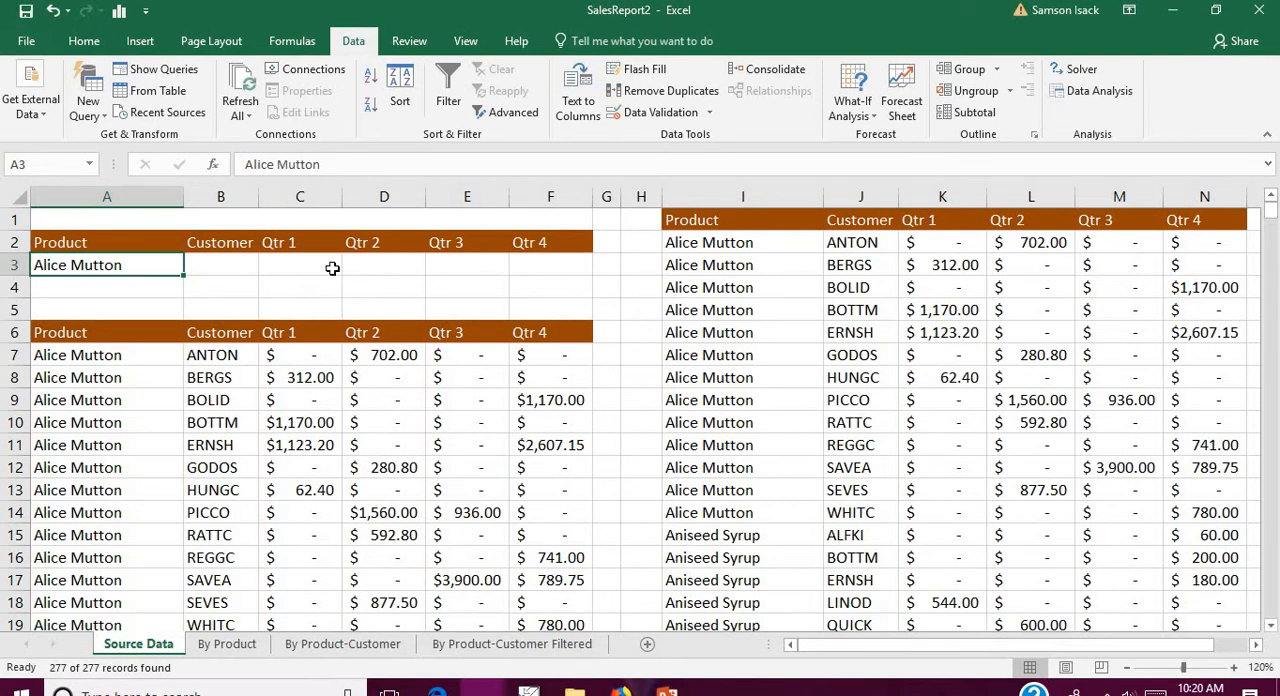
{"action": "left_click", "coordinate": [516, 118]}
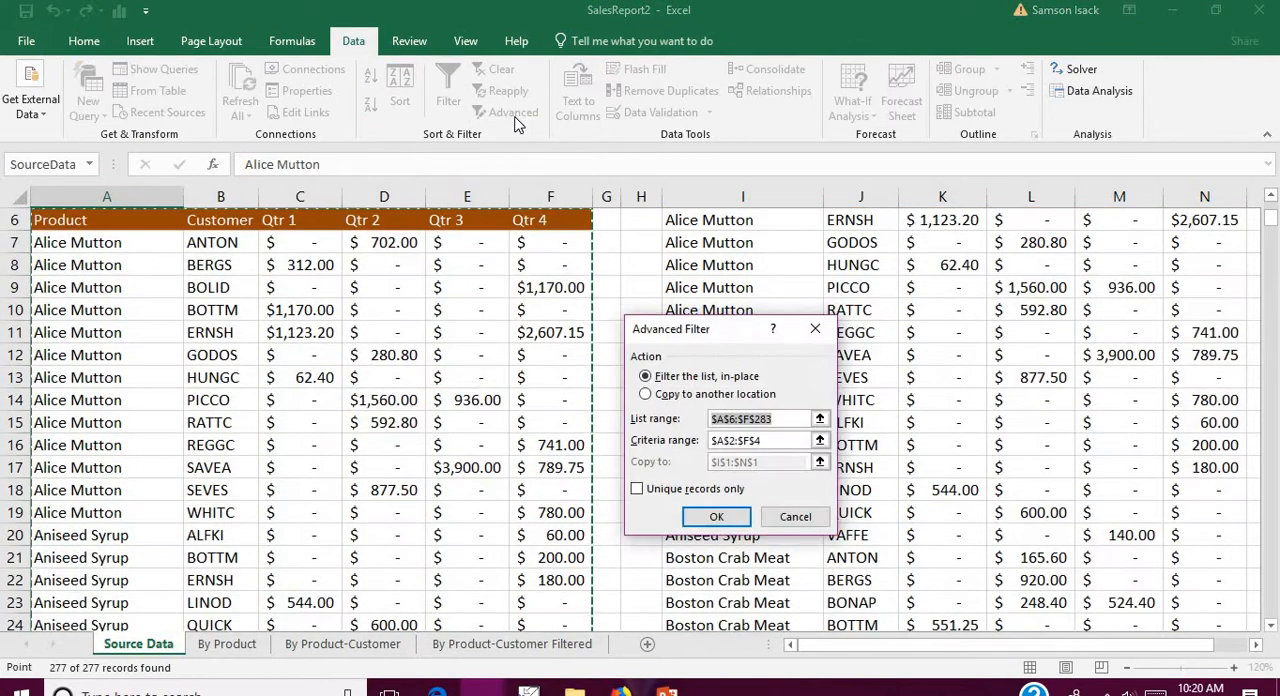
{"action": "left_click_drag", "start_coordinate": [772, 421], "coordinate": [709, 421]}
{"action": "type", "text": "$"}
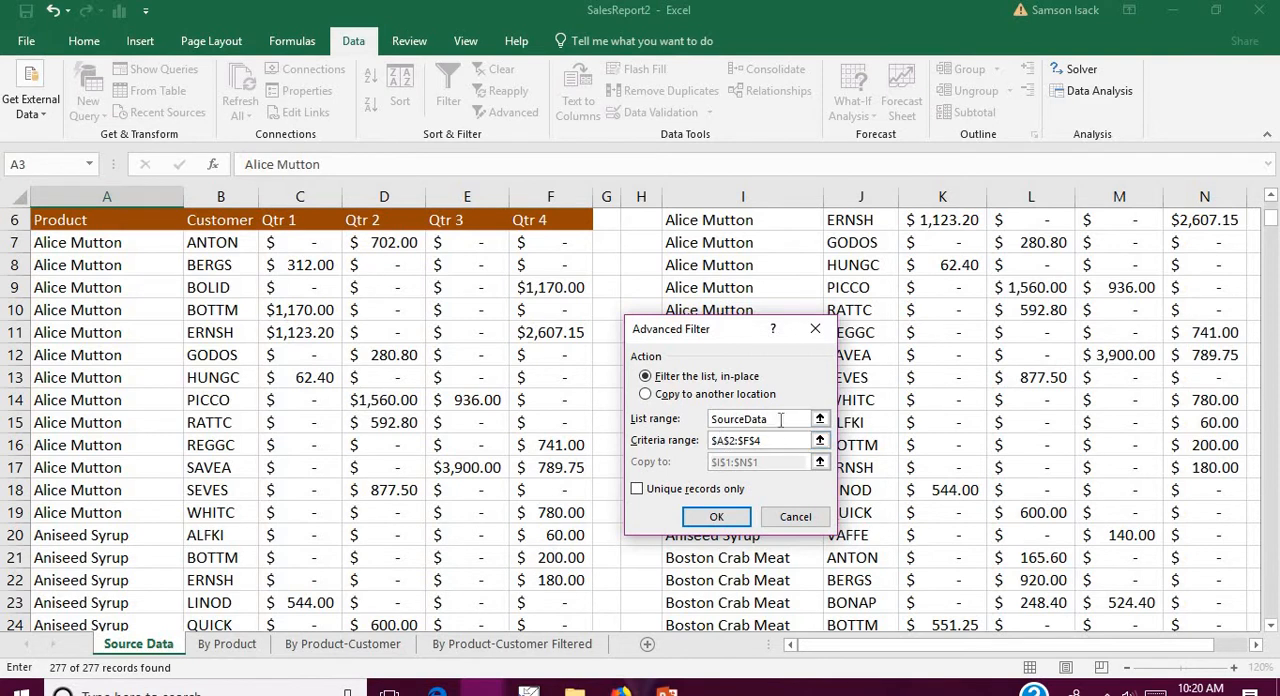
{"action": "left_click_drag", "start_coordinate": [783, 422], "coordinate": [652, 418]}
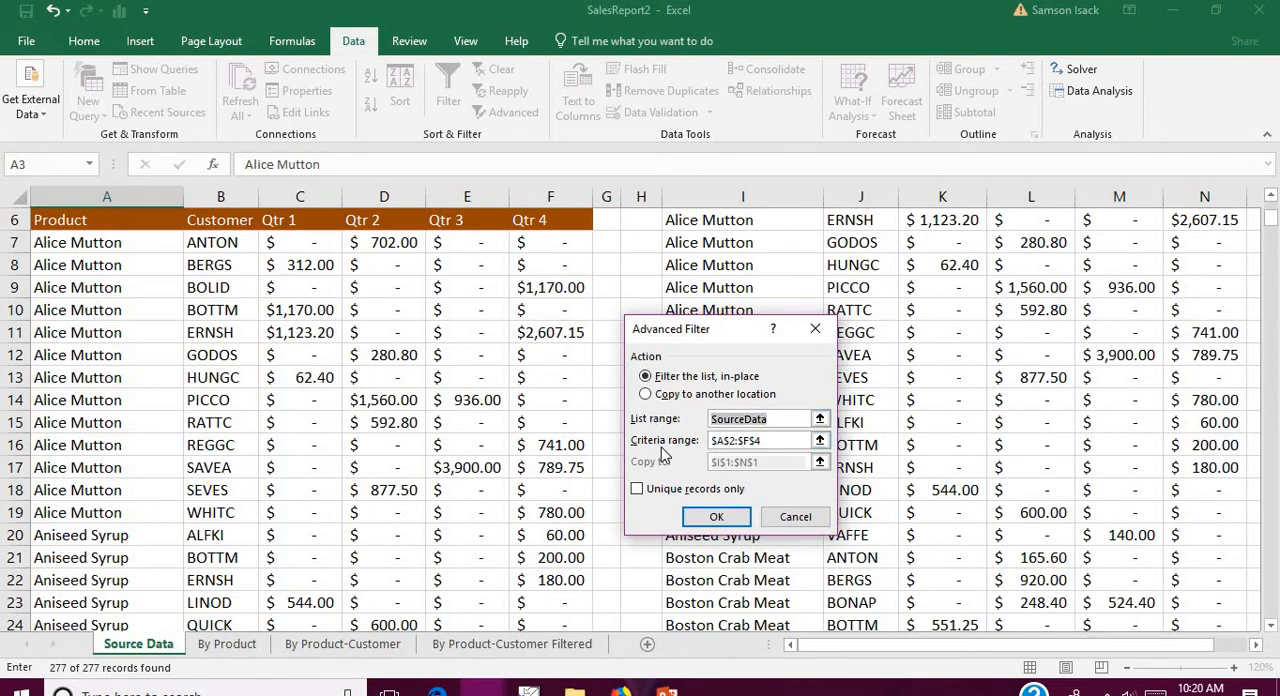
Step: Set the filter's criteria range to A2:F3 on the Source Data sheet
{"action": "left_click", "coordinate": [784, 441]}
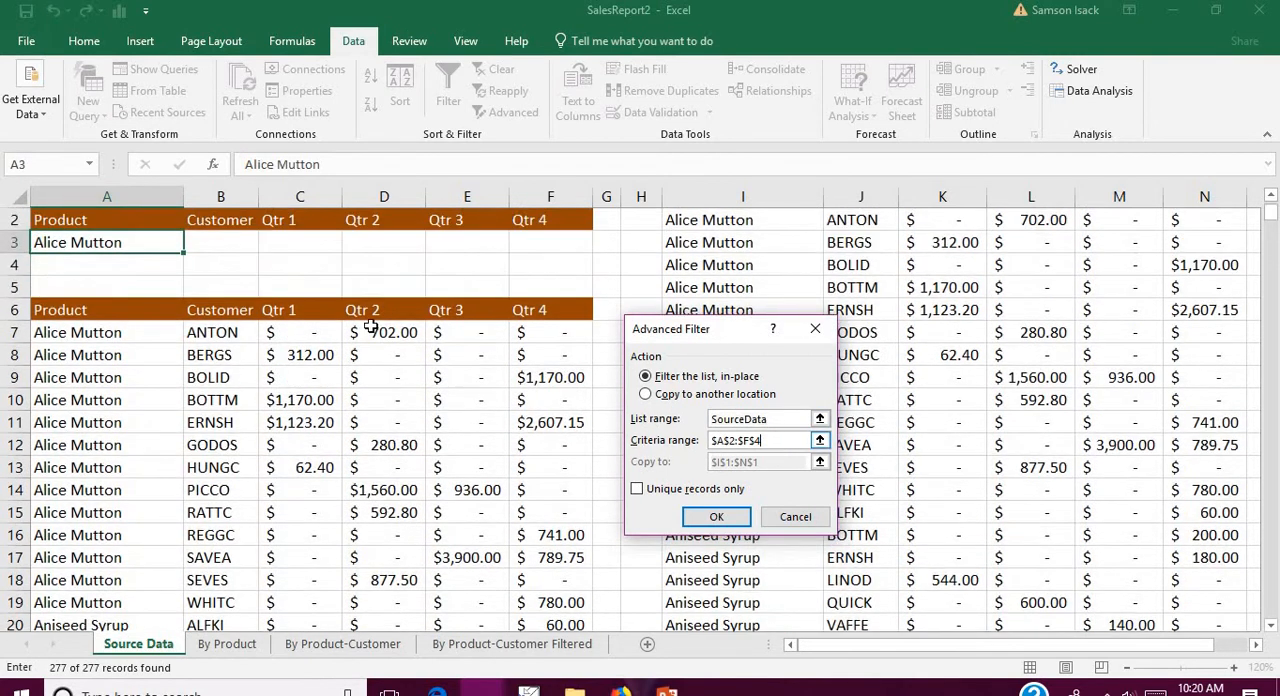
{"action": "left_click_drag", "start_coordinate": [560, 246], "coordinate": [86, 220]}
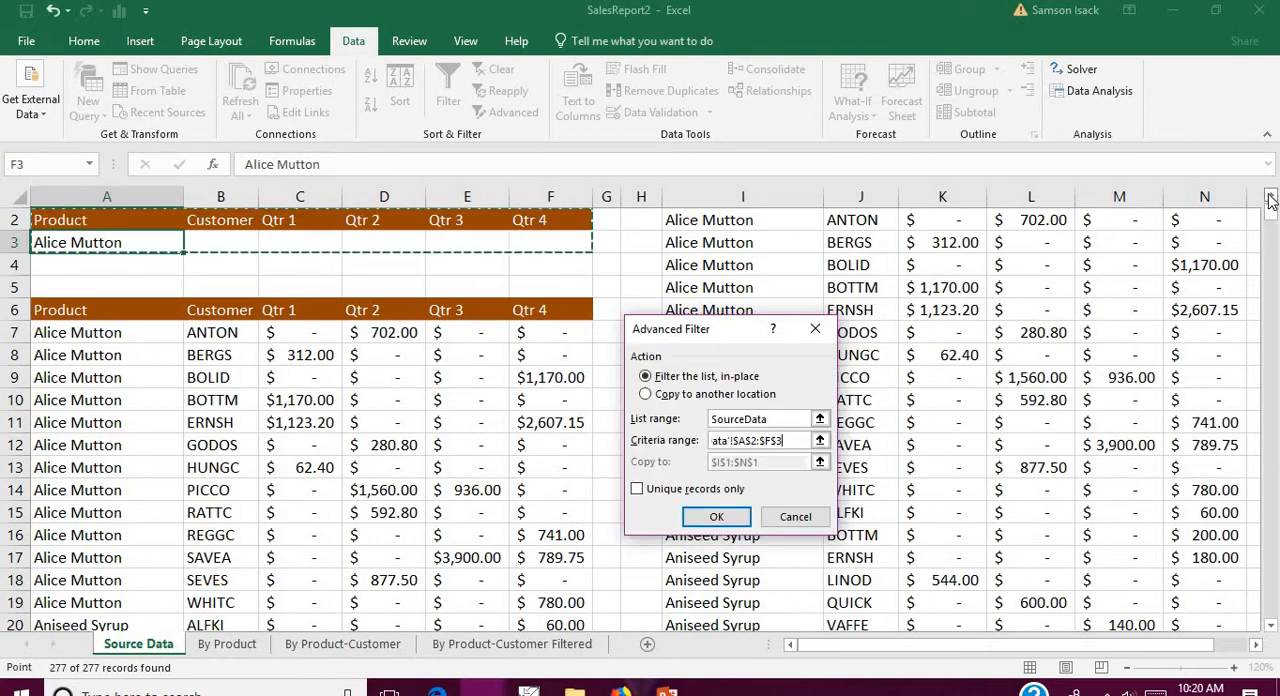
{"action": "left_click", "coordinate": [1270, 198]}
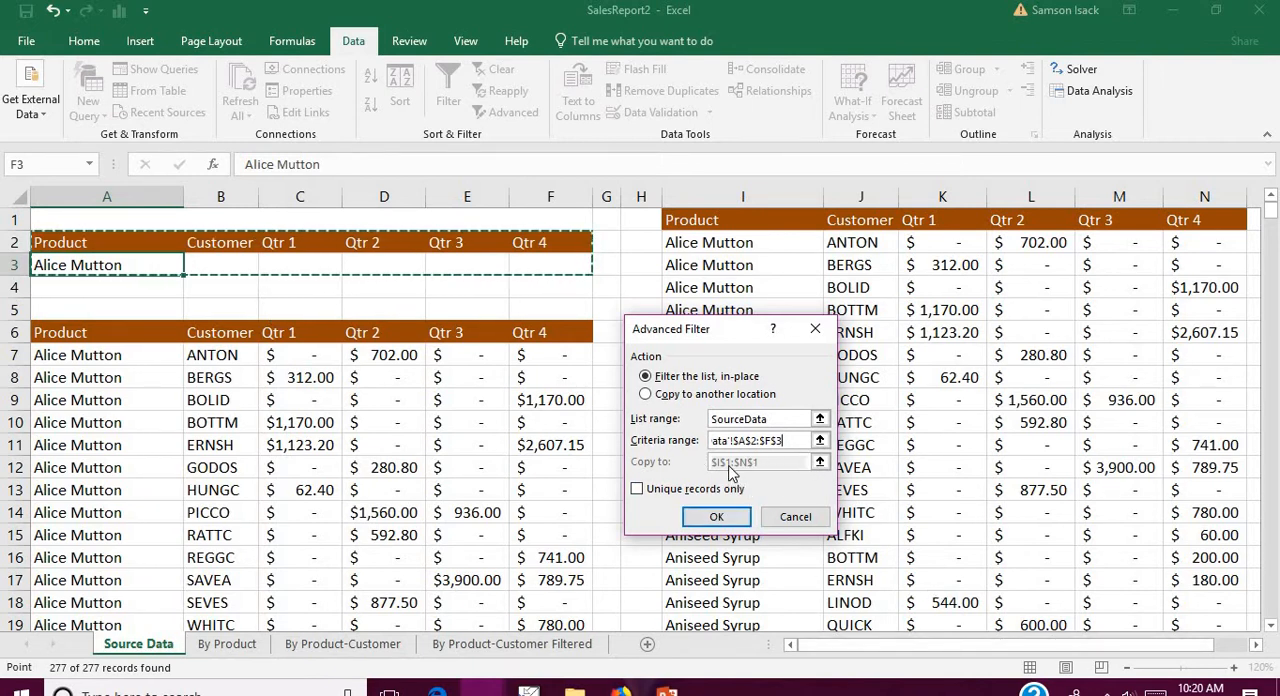
Step: Copy the filtered records to another location, with I1:N1 as the destination, and run the Advanced Filter
{"action": "left_click", "coordinate": [722, 394]}
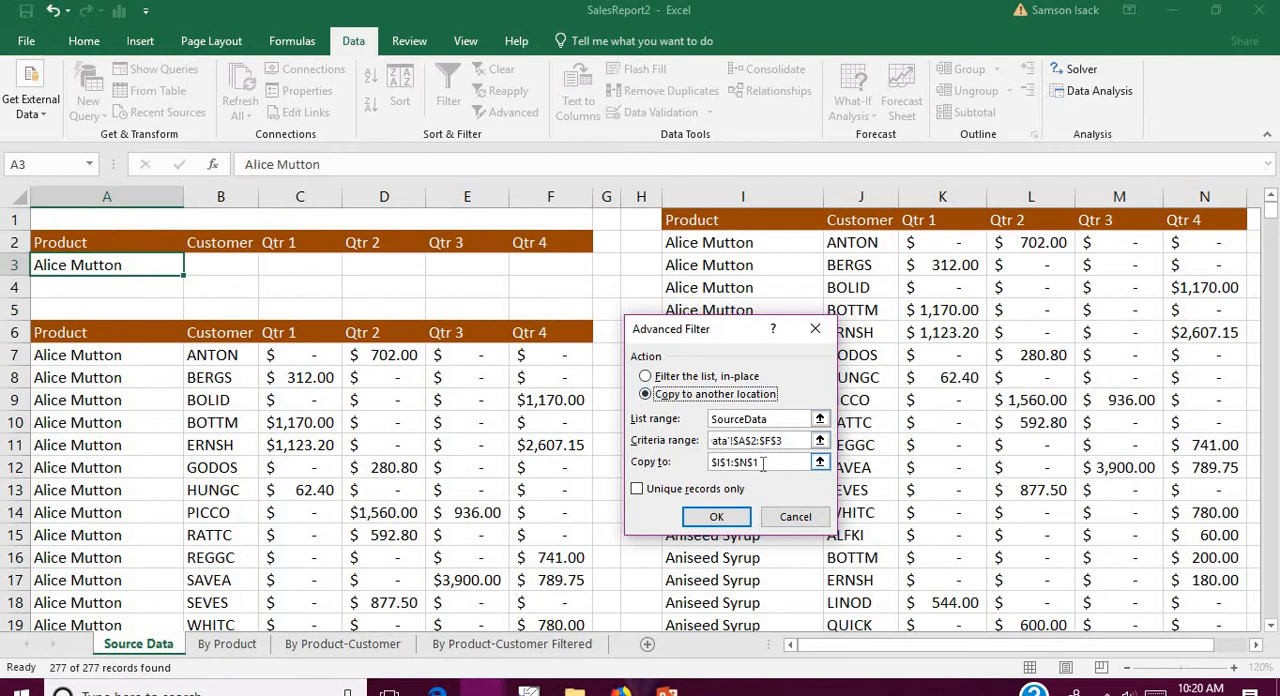
{"action": "left_click", "coordinate": [762, 462]}
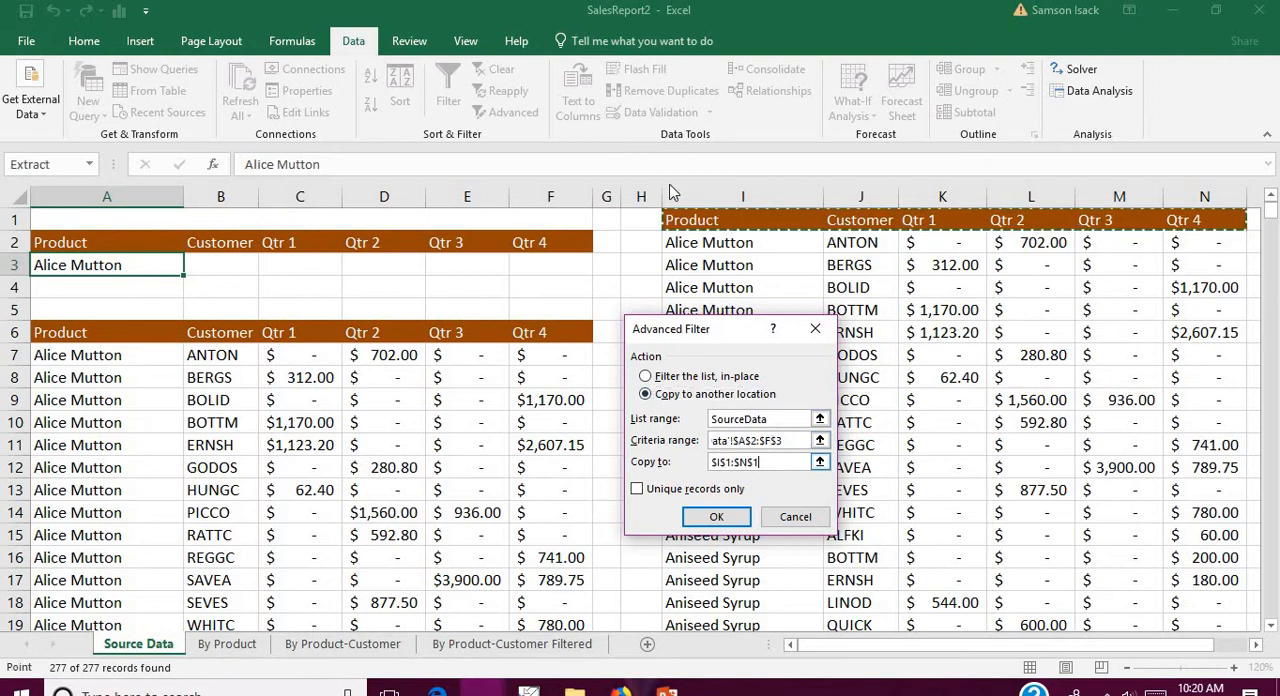
{"action": "left_click", "coordinate": [700, 516]}
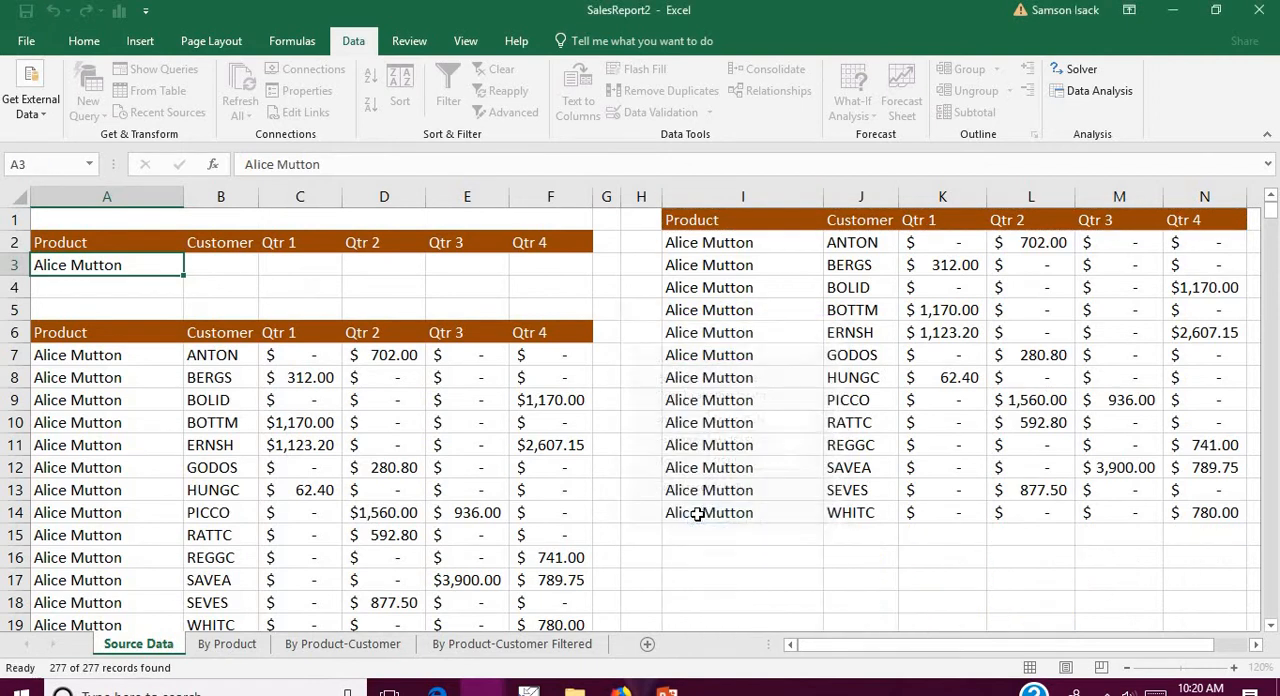
Step: Examine the Product and Customer columns of the extracted records against the headings and Product criterion in the criteria range
{"action": "left_click", "coordinate": [726, 243]}
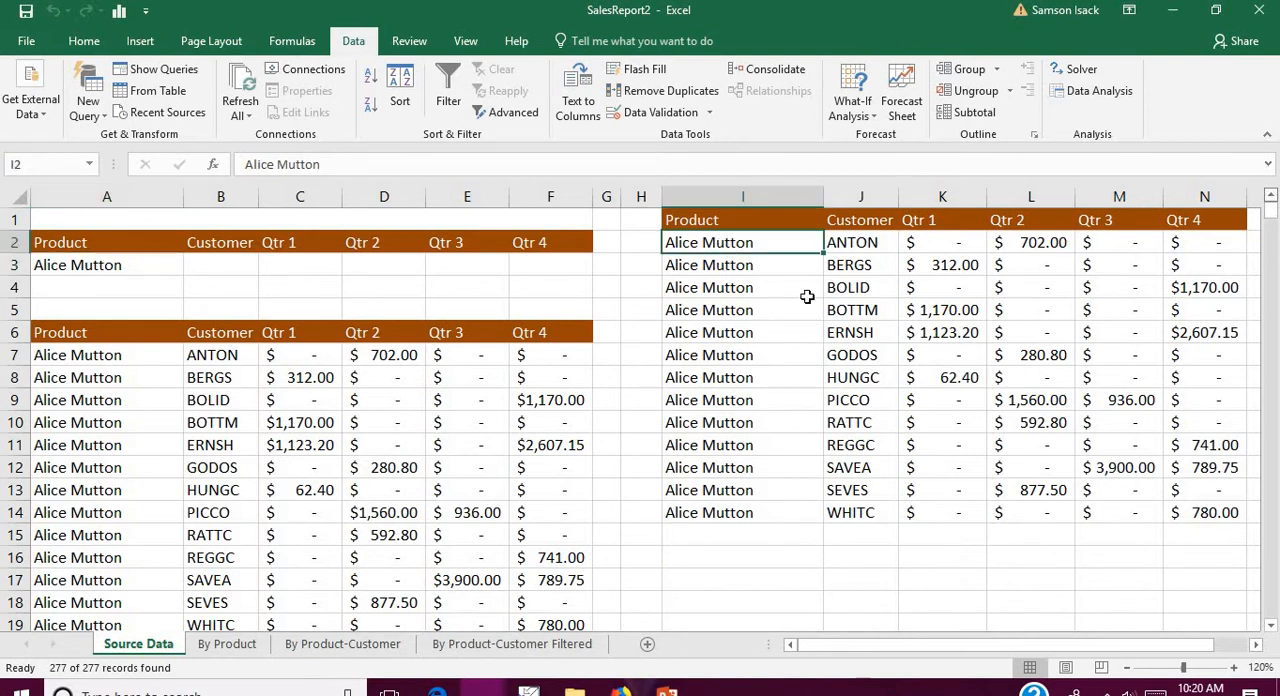
{"action": "left_click", "coordinate": [700, 266]}
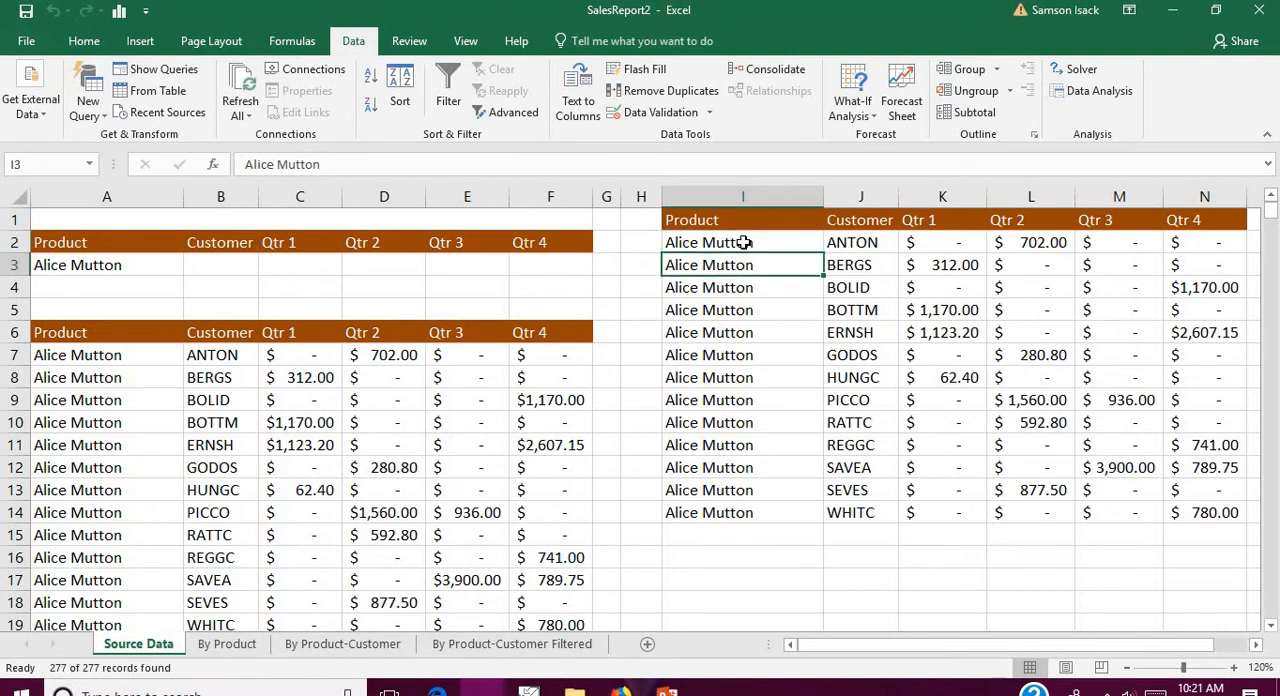
{"action": "left_click_drag", "start_coordinate": [744, 242], "coordinate": [737, 512]}
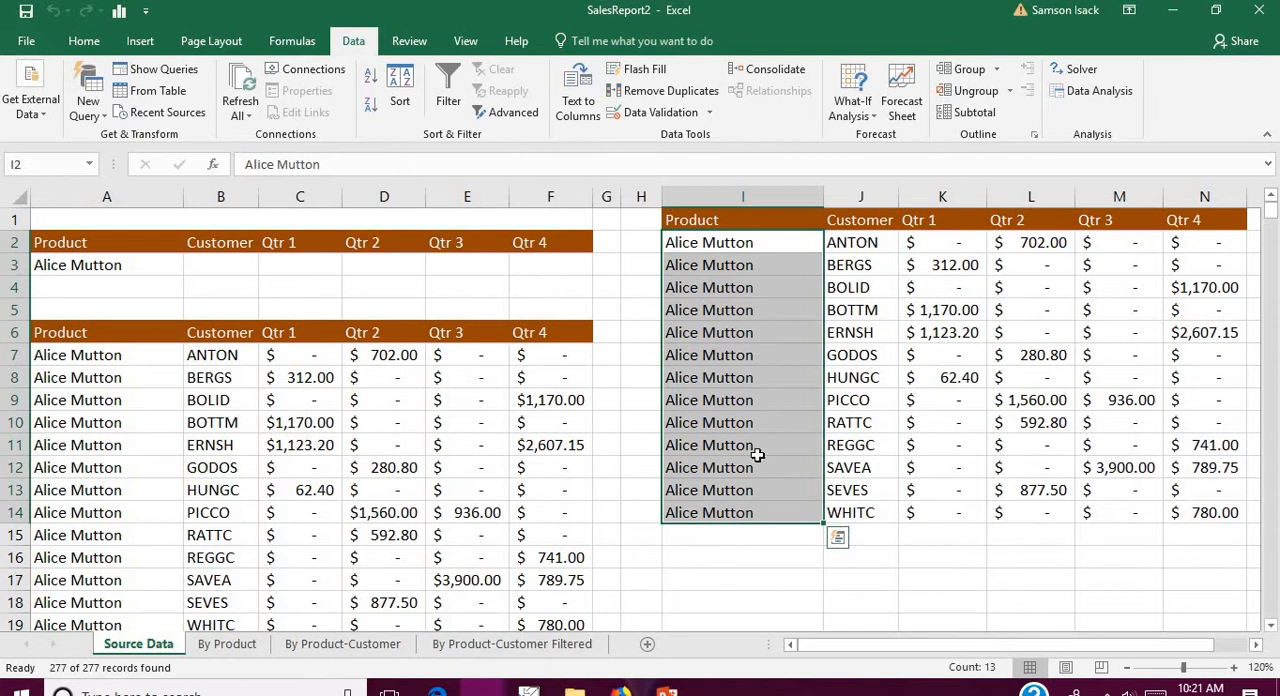
{"action": "left_click_drag", "start_coordinate": [868, 243], "coordinate": [850, 512]}
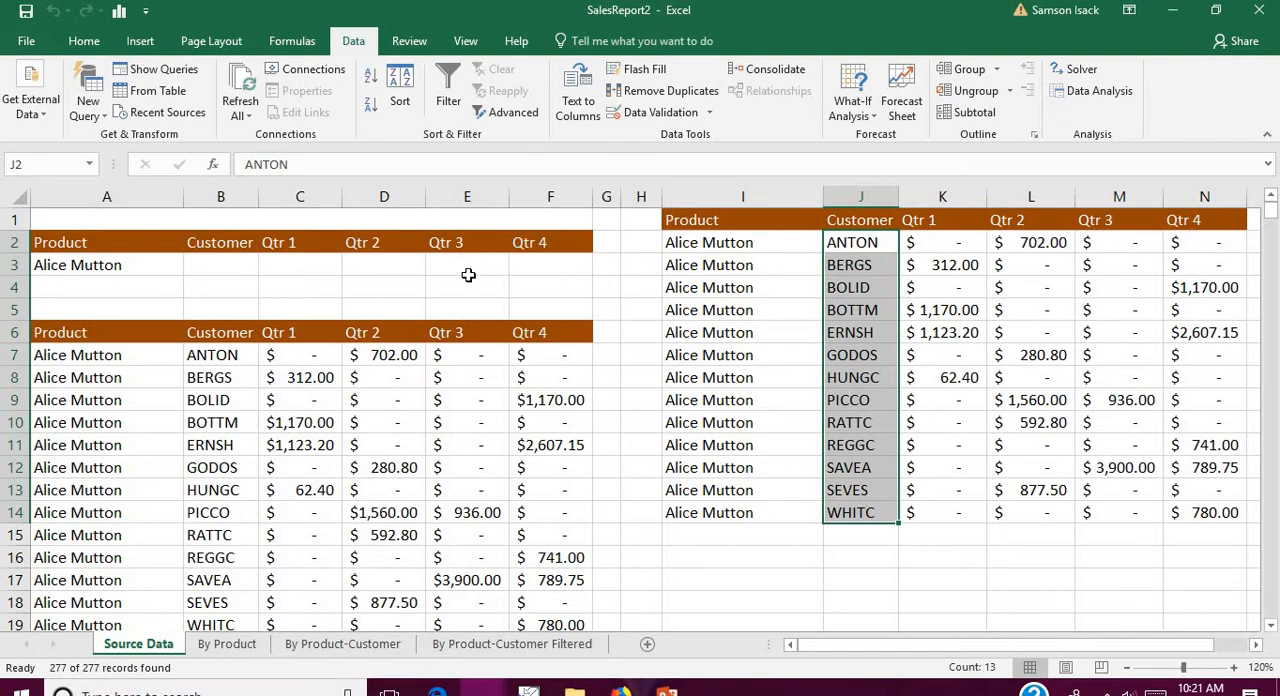
{"action": "left_click", "coordinate": [136, 237]}
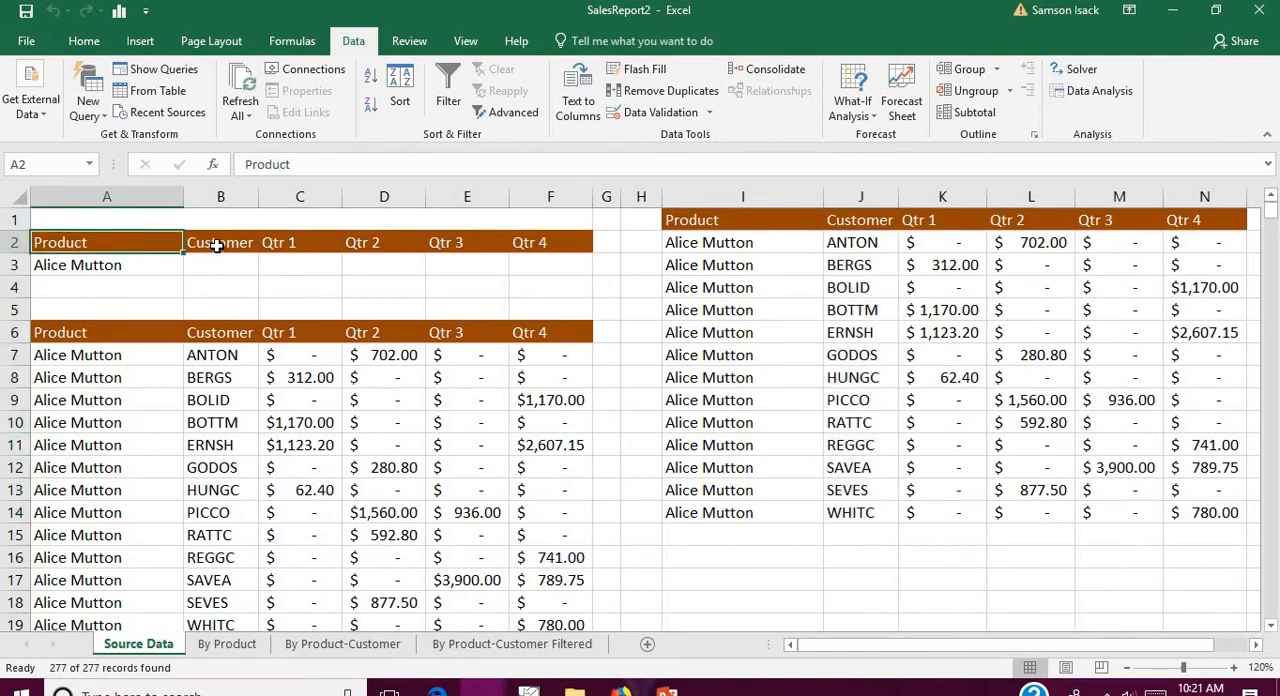
{"action": "left_click", "coordinate": [217, 245]}
{"action": "left_click", "coordinate": [265, 243]}
{"action": "left_click", "coordinate": [122, 243]}
{"action": "left_click", "coordinate": [129, 270]}
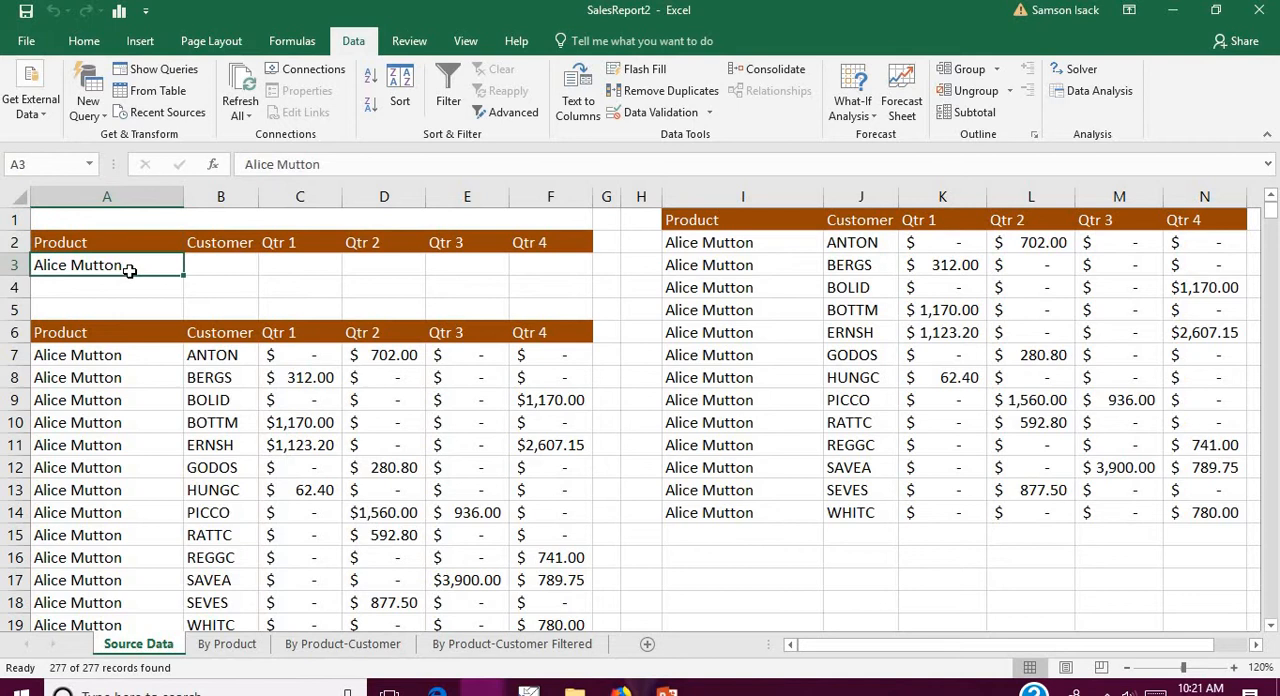
{"action": "left_click", "coordinate": [218, 248]}
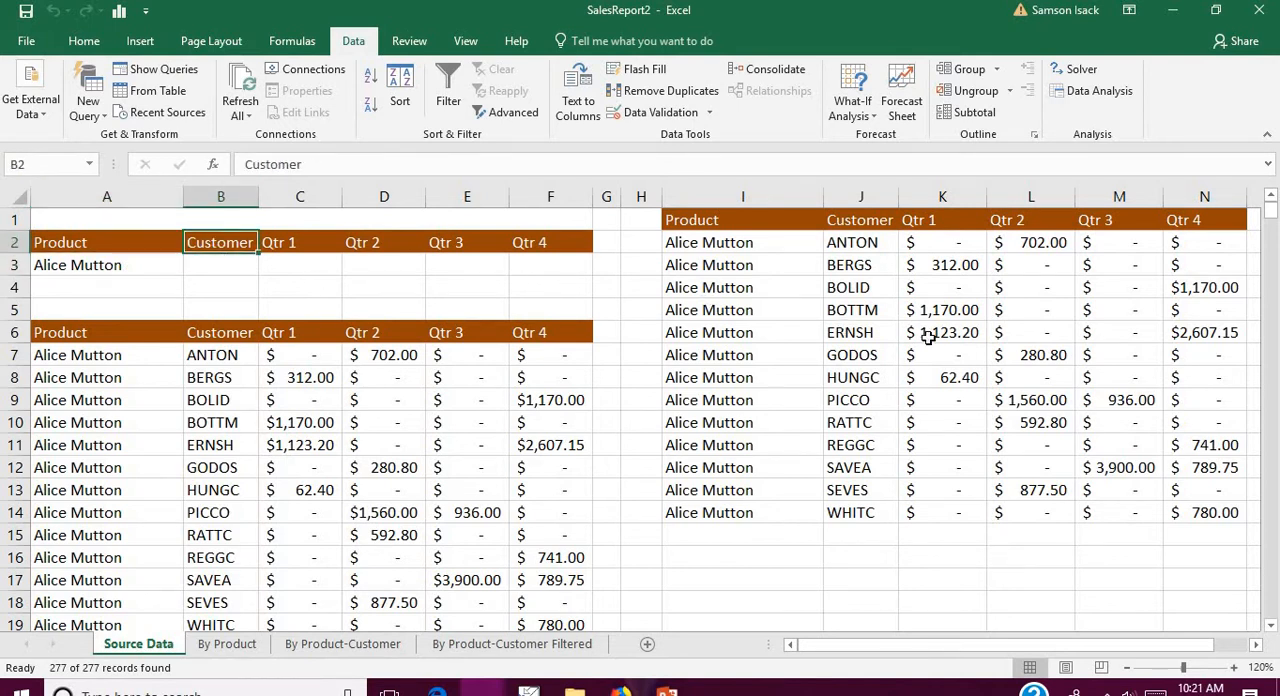
Step: Enter GODOS as the Customer criterion in B3, on the same row as Alice Mutton
{"action": "left_click", "coordinate": [880, 356]}
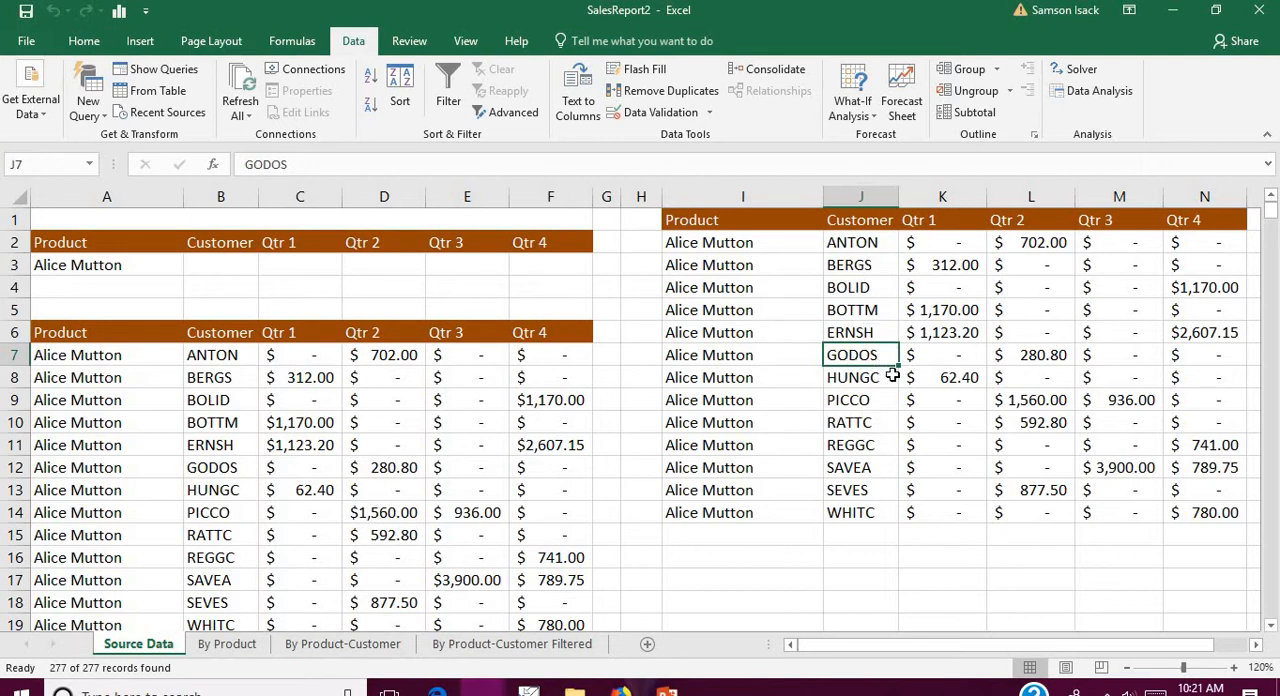
{"action": "left_click", "coordinate": [220, 261]}
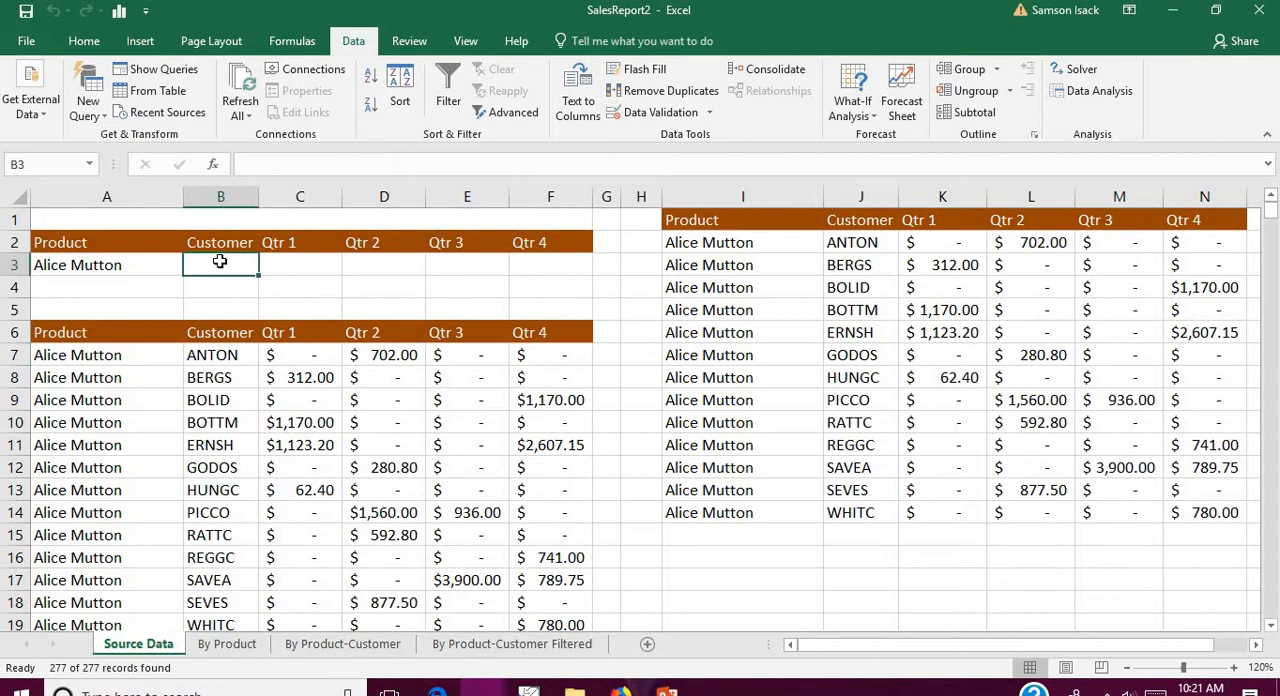
{"action": "type", "text": "GODOS"}
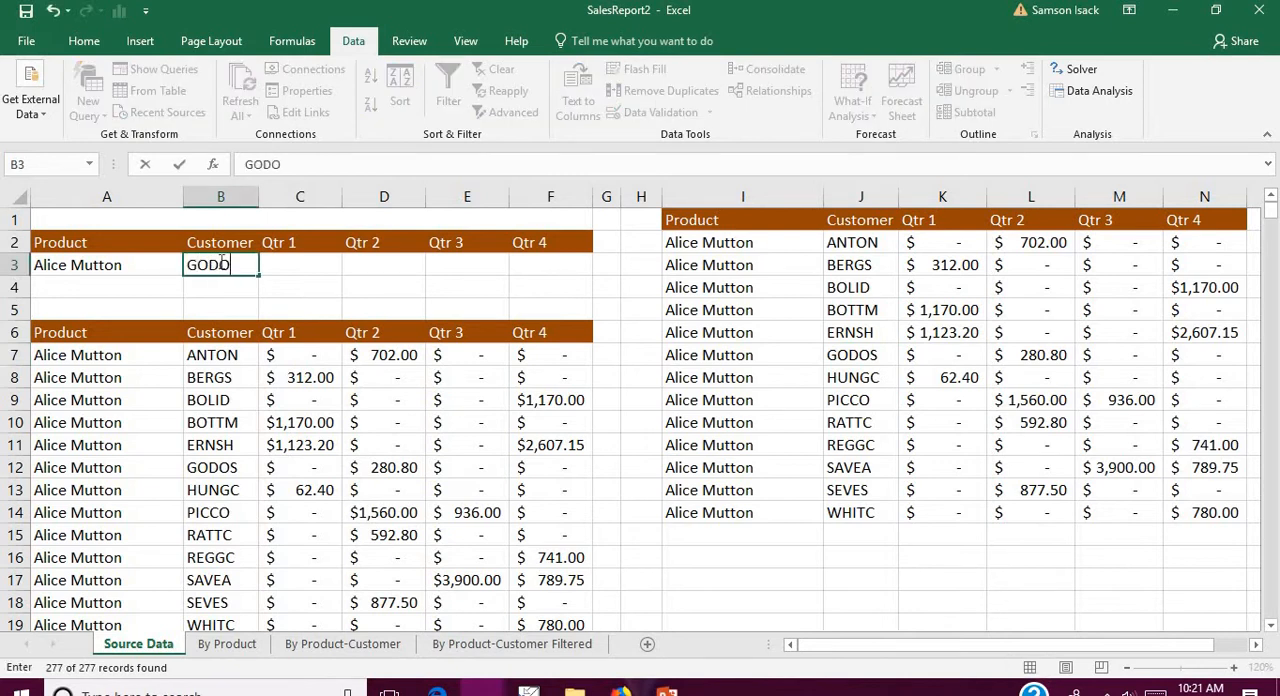
{"action": "left_click", "coordinate": [280, 258]}
{"action": "left_click", "coordinate": [120, 262]}
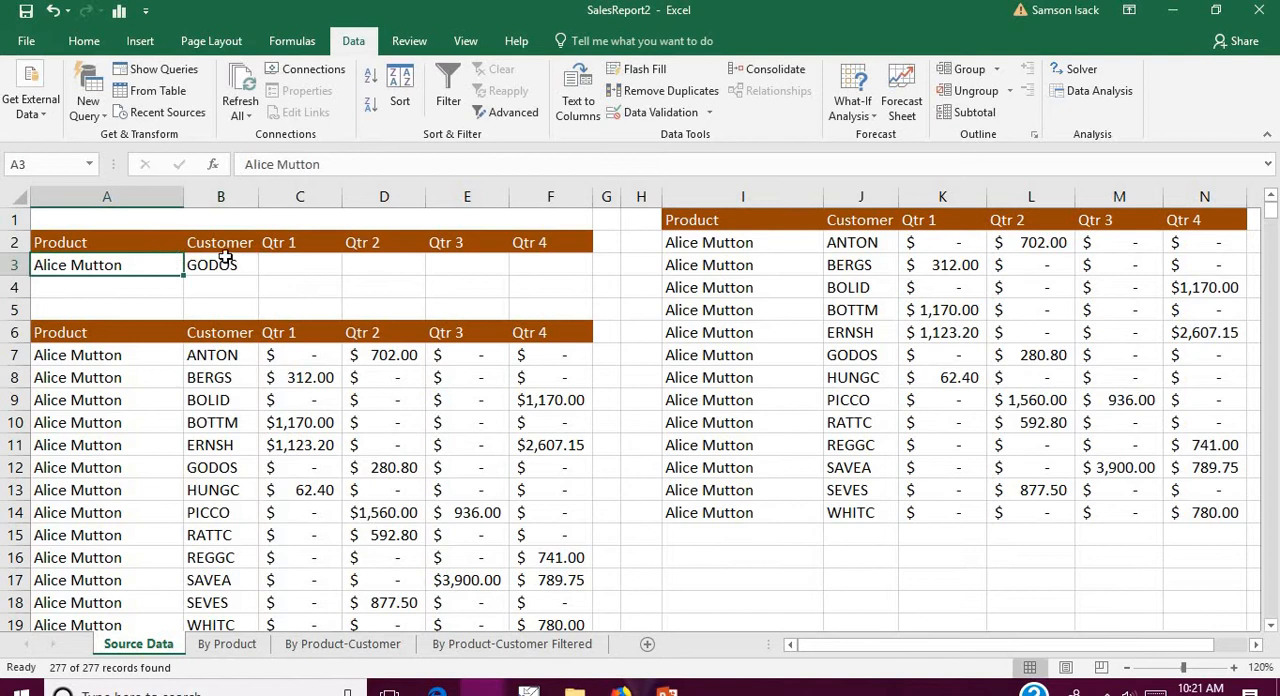
Step: Enter the label AND in the merged cell above the criteria headings, starting at A1
{"action": "left_click", "coordinate": [137, 242]}
{"action": "left_click", "coordinate": [242, 246]}
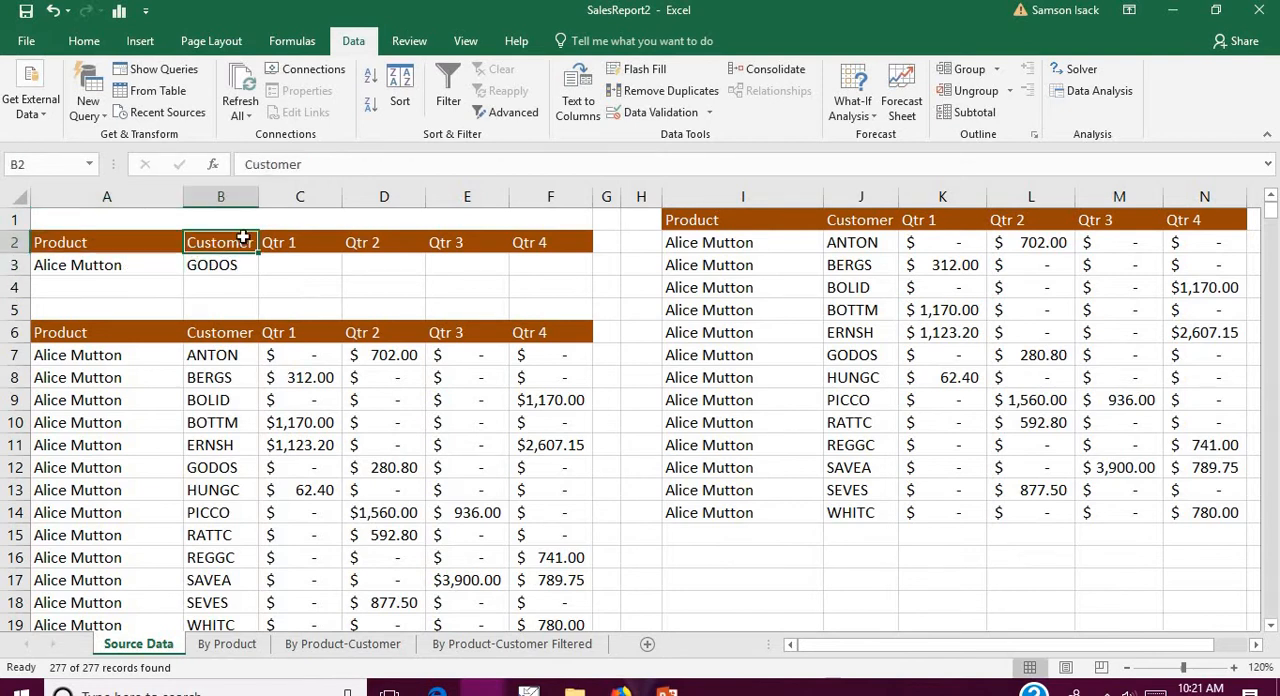
{"action": "left_click", "coordinate": [281, 226]}
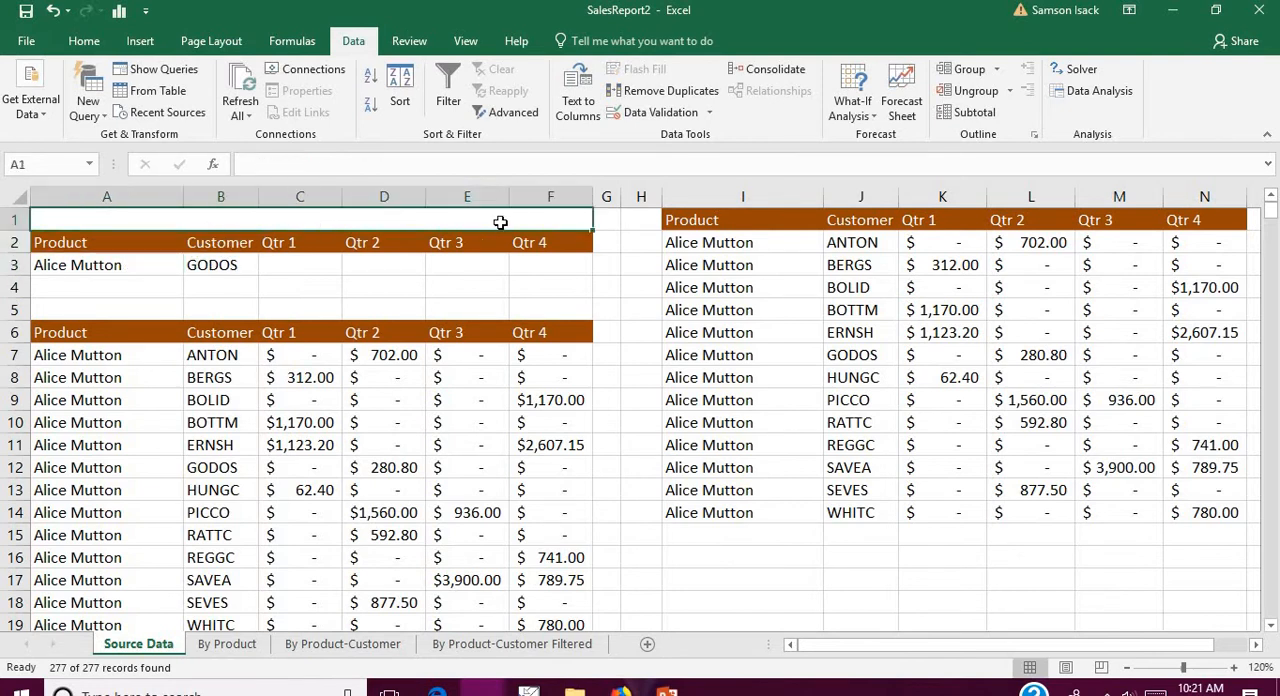
{"action": "type", "text": "NAD"}
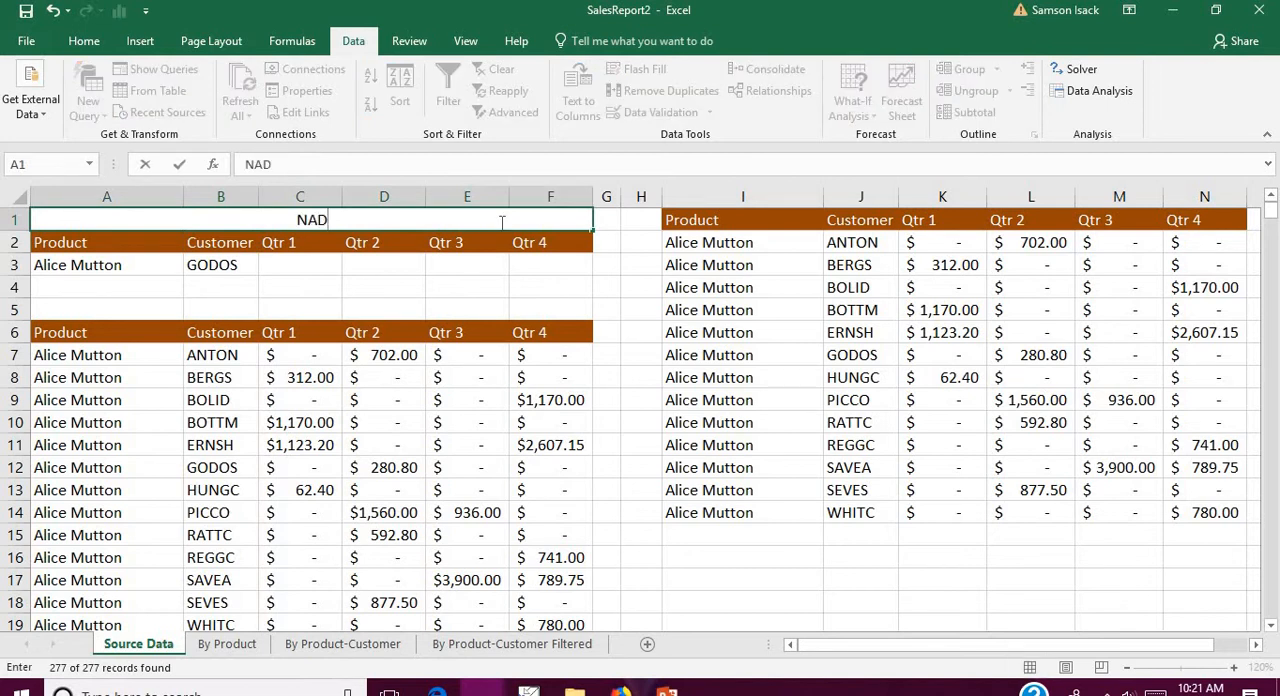
{"action": "key", "text": "BackSpace"}
{"action": "key", "text": "BackSpace"}
{"action": "key", "text": "BackSpace"}
{"action": "type", "text": "AND"}
{"action": "key", "text": "Return"}
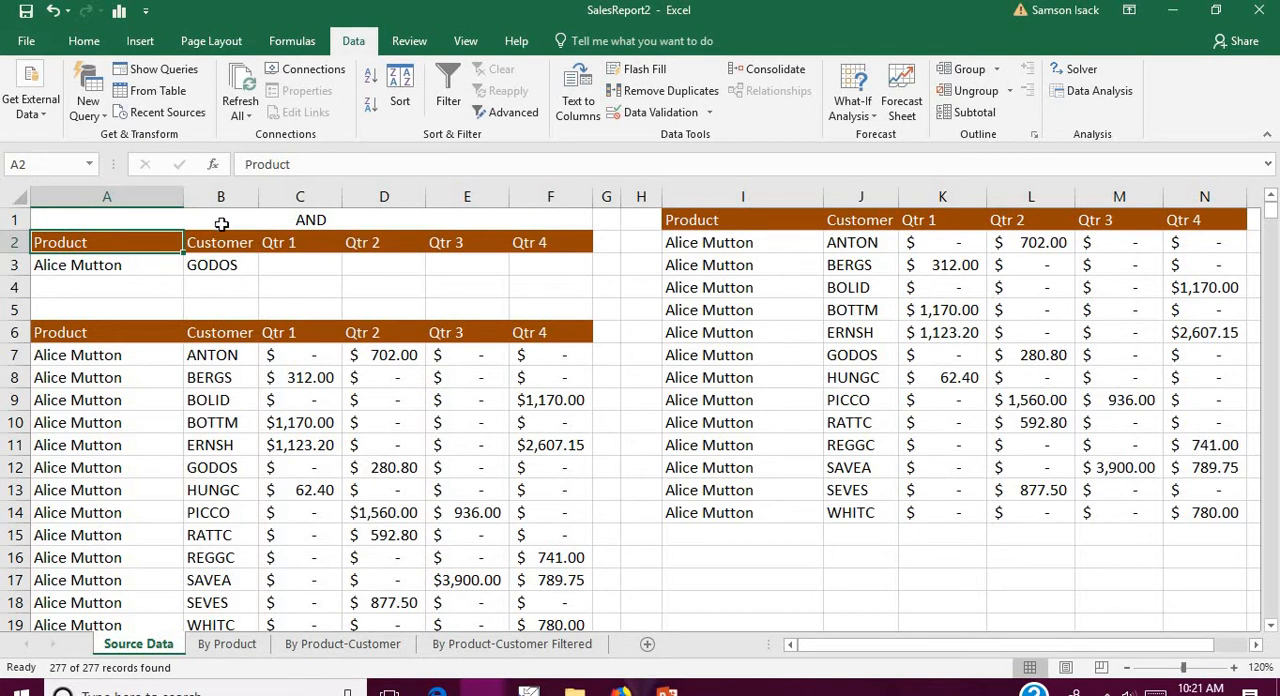
Step: Start a new Advanced Filter for the two criteria in row 3, with SourceData as its list range
{"action": "left_click", "coordinate": [145, 269]}
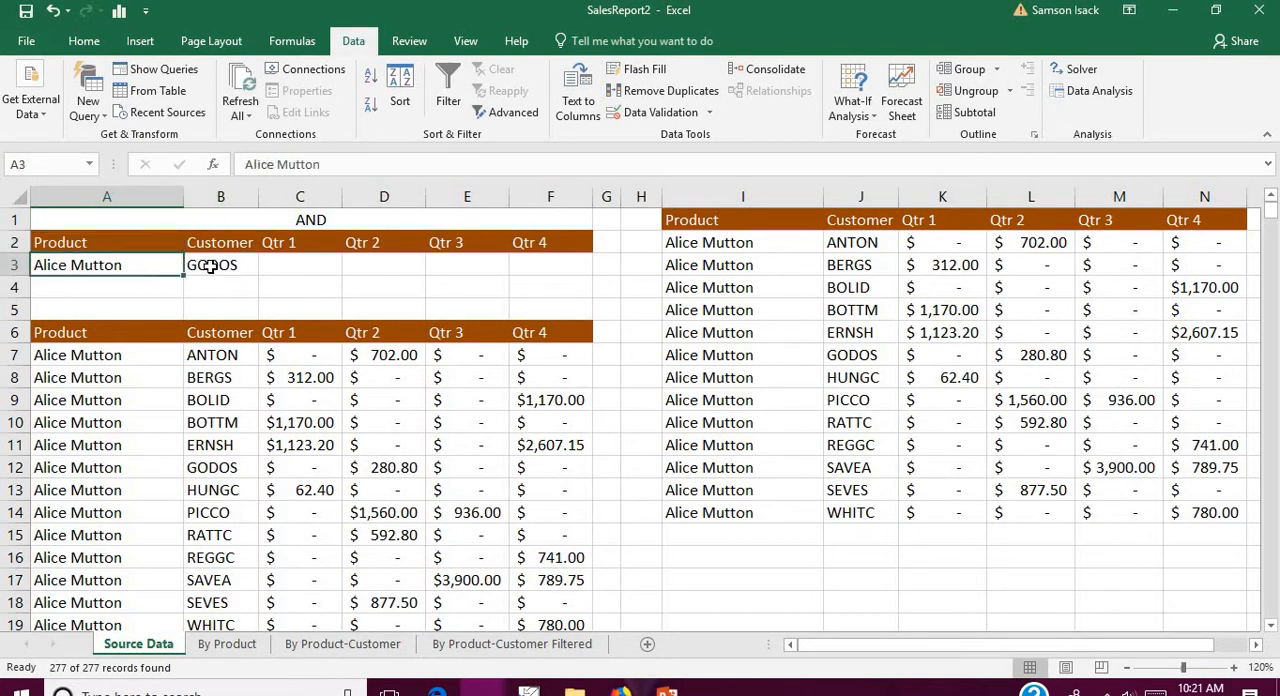
{"action": "left_click", "coordinate": [209, 267]}
{"action": "left_click", "coordinate": [304, 264]}
{"action": "left_click", "coordinate": [138, 262]}
{"action": "left_click", "coordinate": [222, 265]}
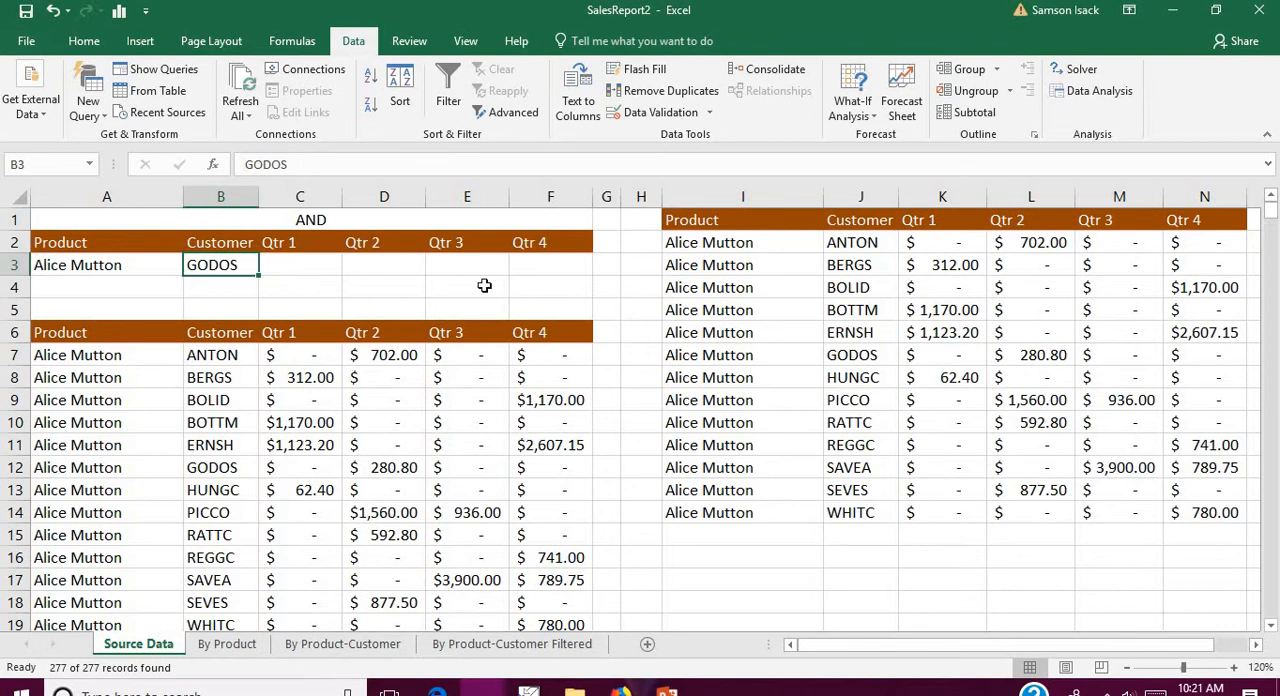
{"action": "left_click", "coordinate": [565, 264]}
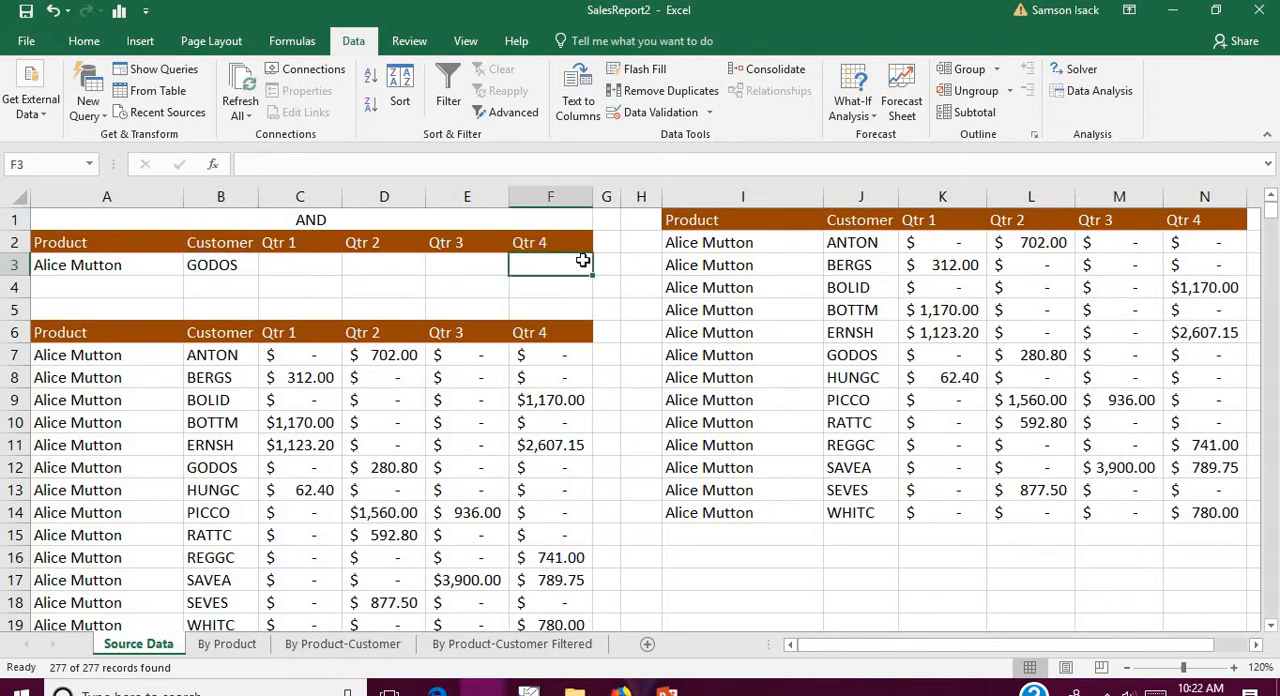
{"action": "left_click", "coordinate": [513, 112]}
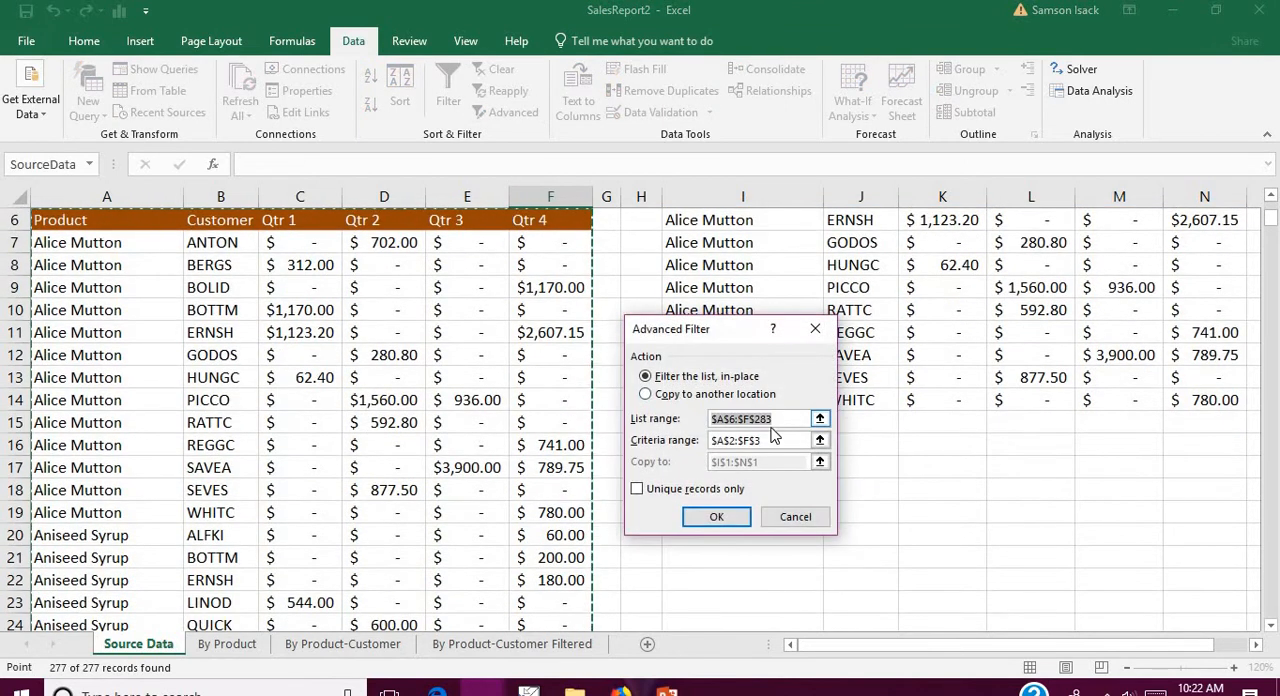
{"action": "type", "text": "$"}
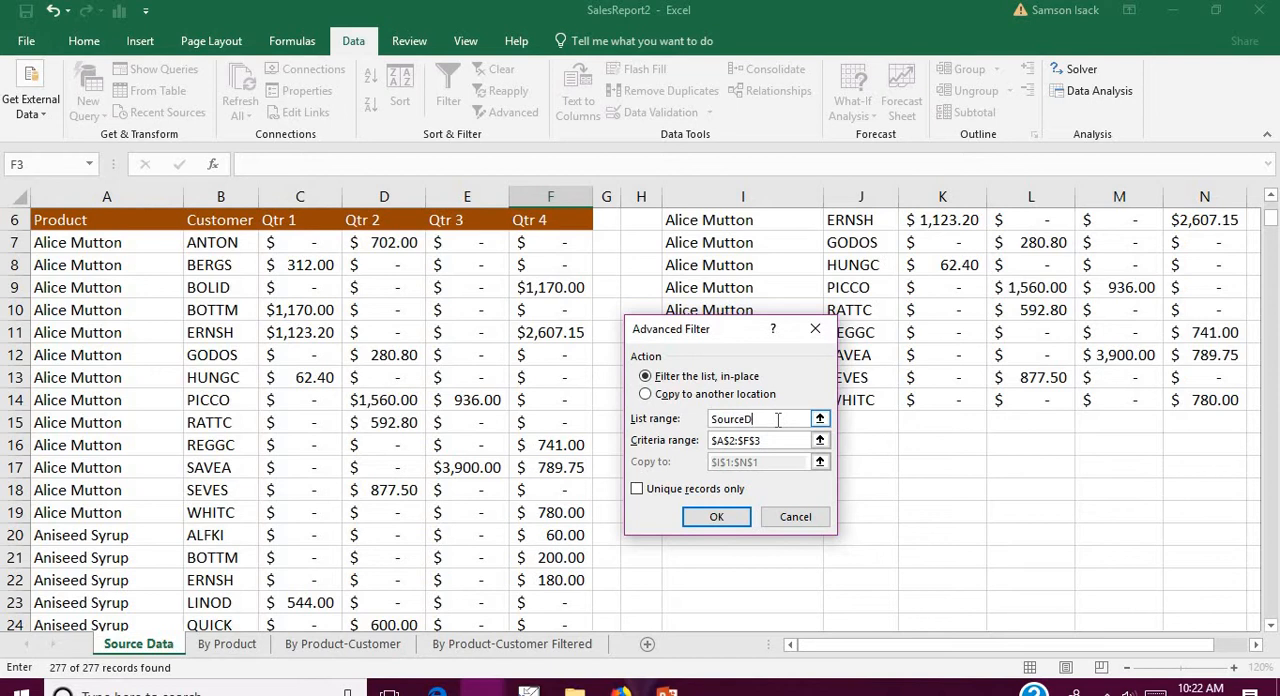
Step: Set the criteria range to A2:F3 and run the filter, copying the matching records to I1:N1
{"action": "left_click", "coordinate": [770, 441]}
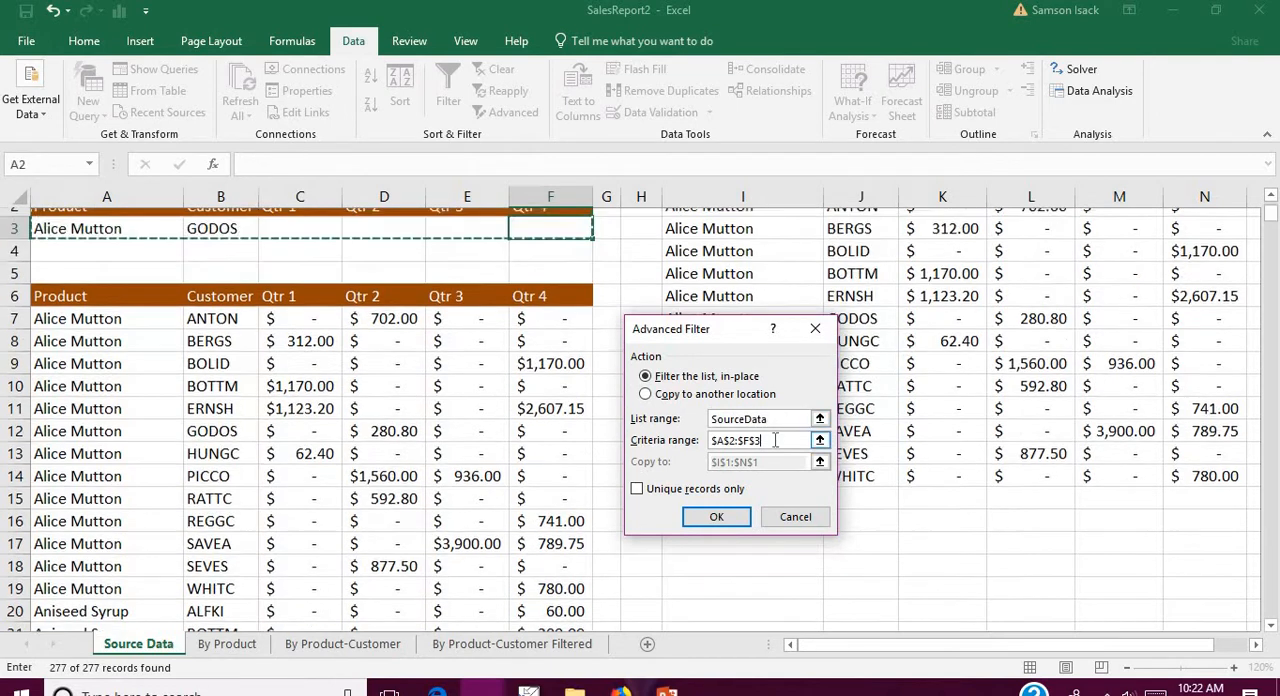
{"action": "left_click_drag", "start_coordinate": [587, 243], "coordinate": [96, 226]}
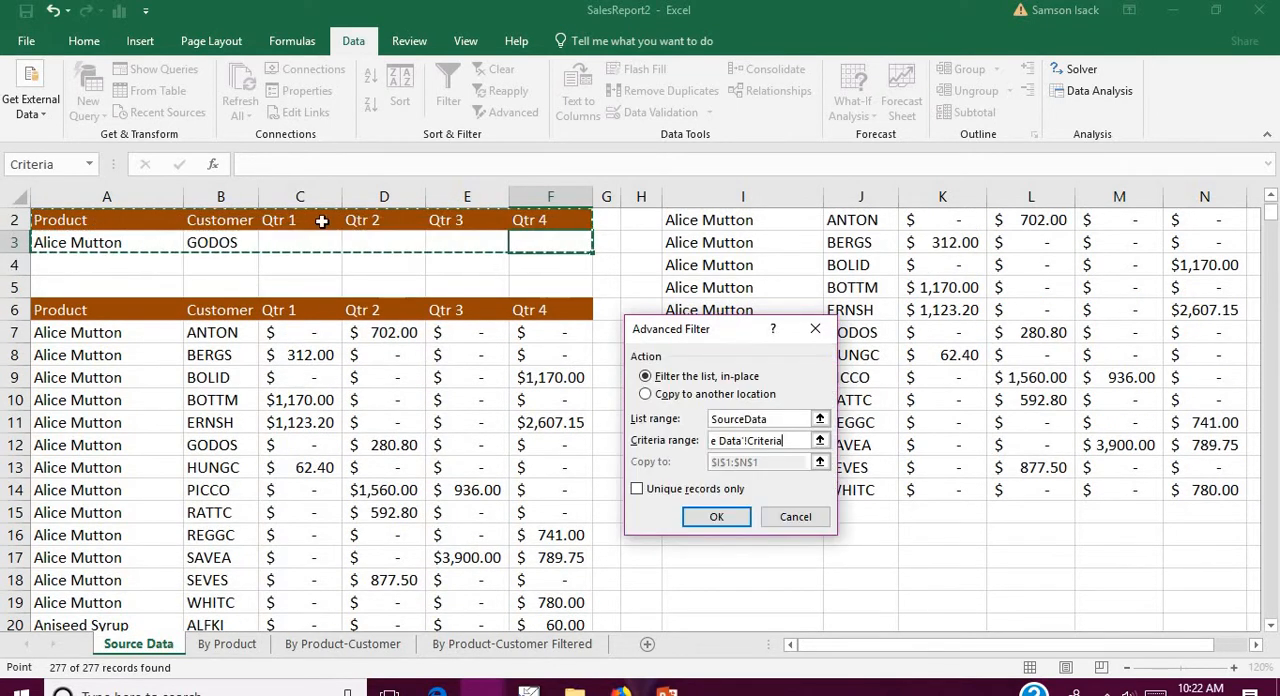
{"action": "left_click", "coordinate": [1270, 196]}
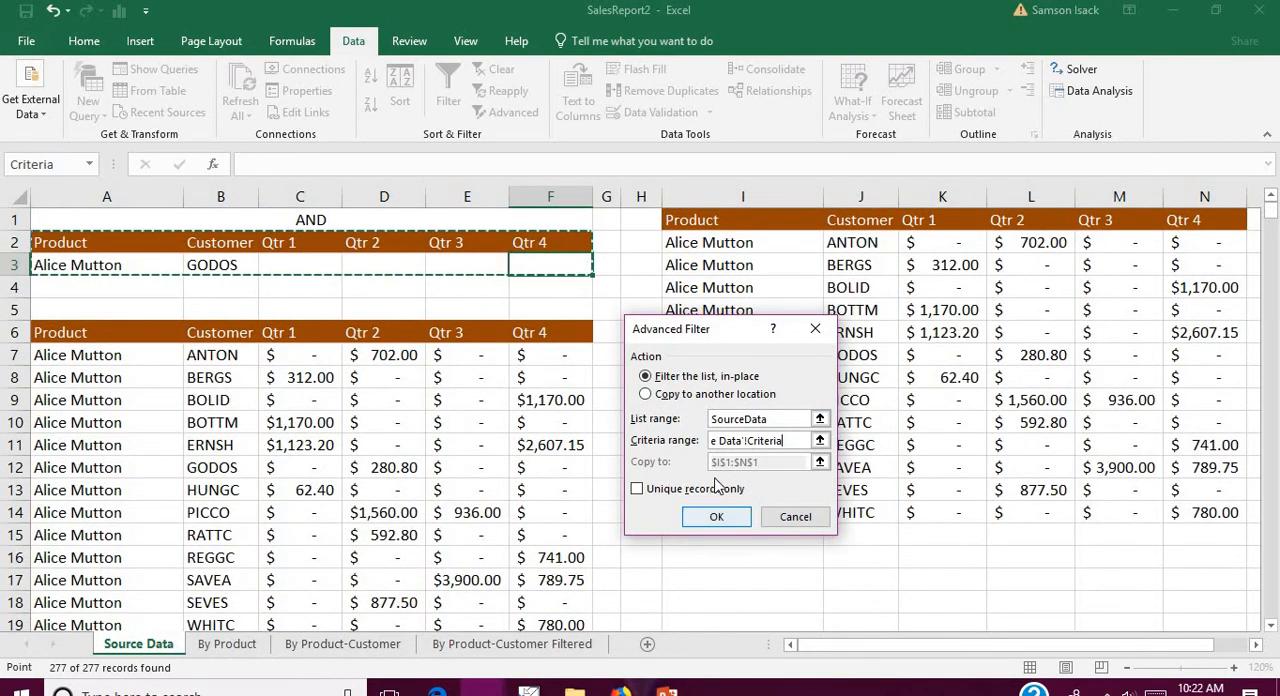
{"action": "left_click", "coordinate": [689, 396]}
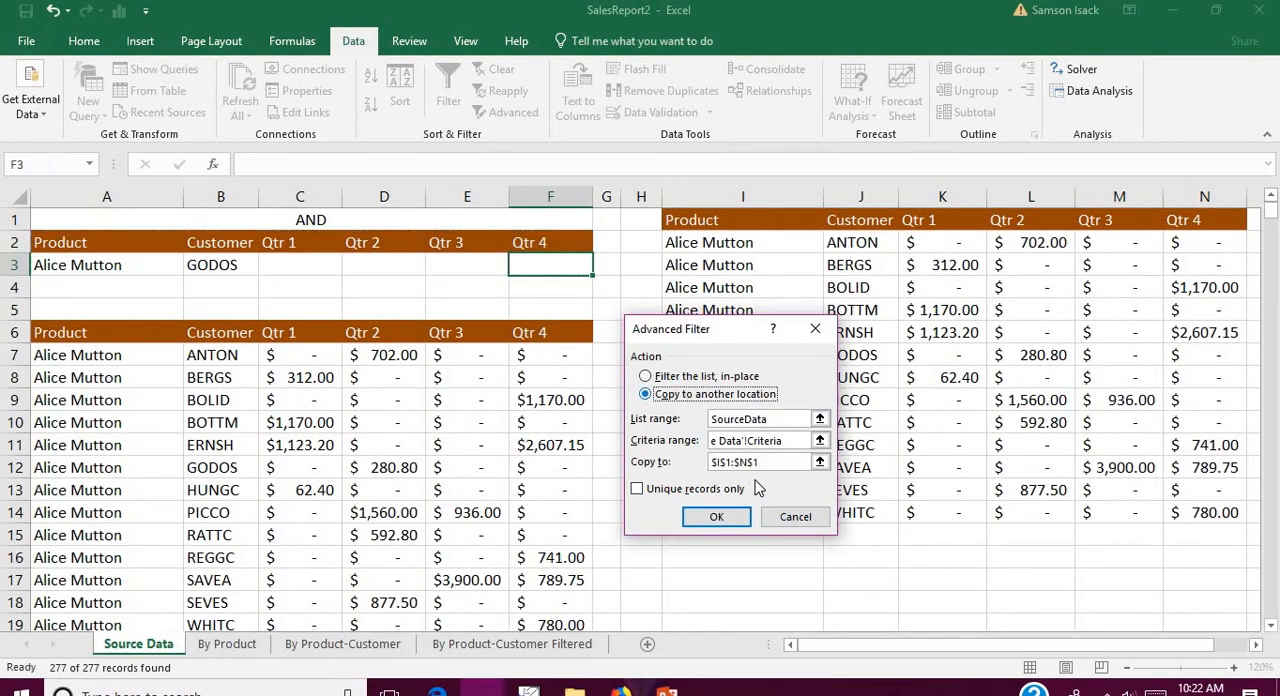
{"action": "left_click", "coordinate": [717, 517]}
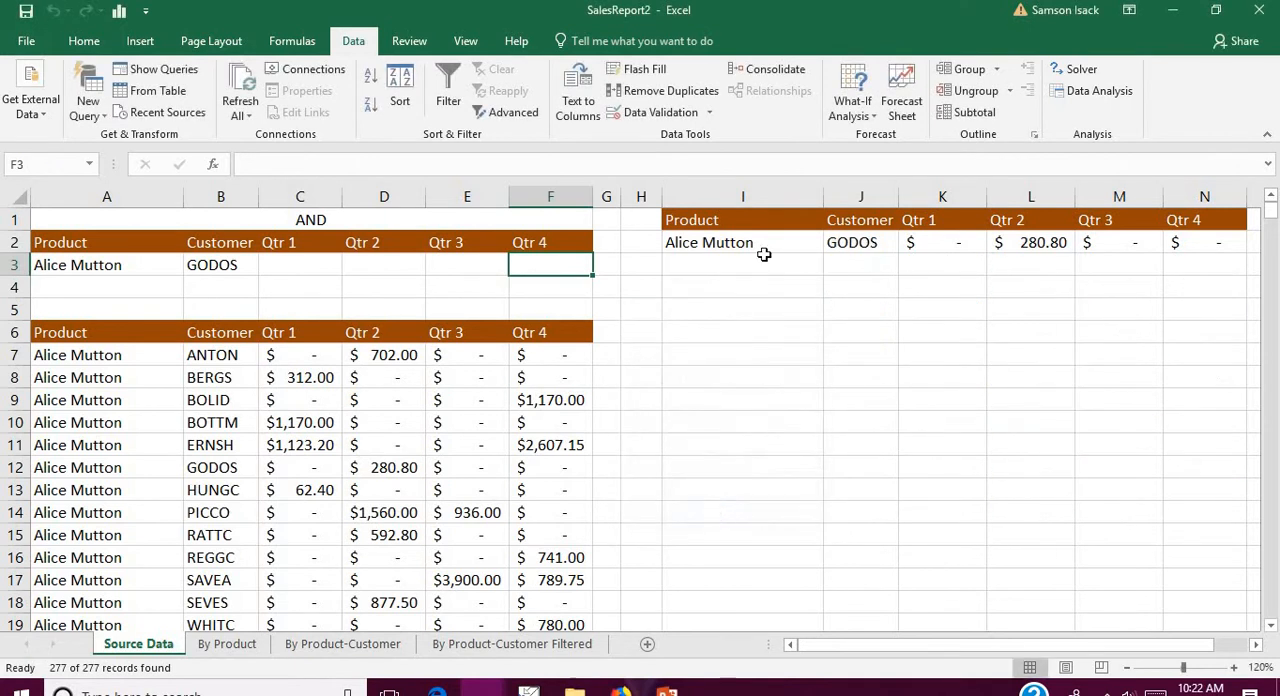
Step: Examine the extracted record's Product and Customer against the criteria in A3 and B3 and the AND label
{"action": "left_click", "coordinate": [805, 240]}
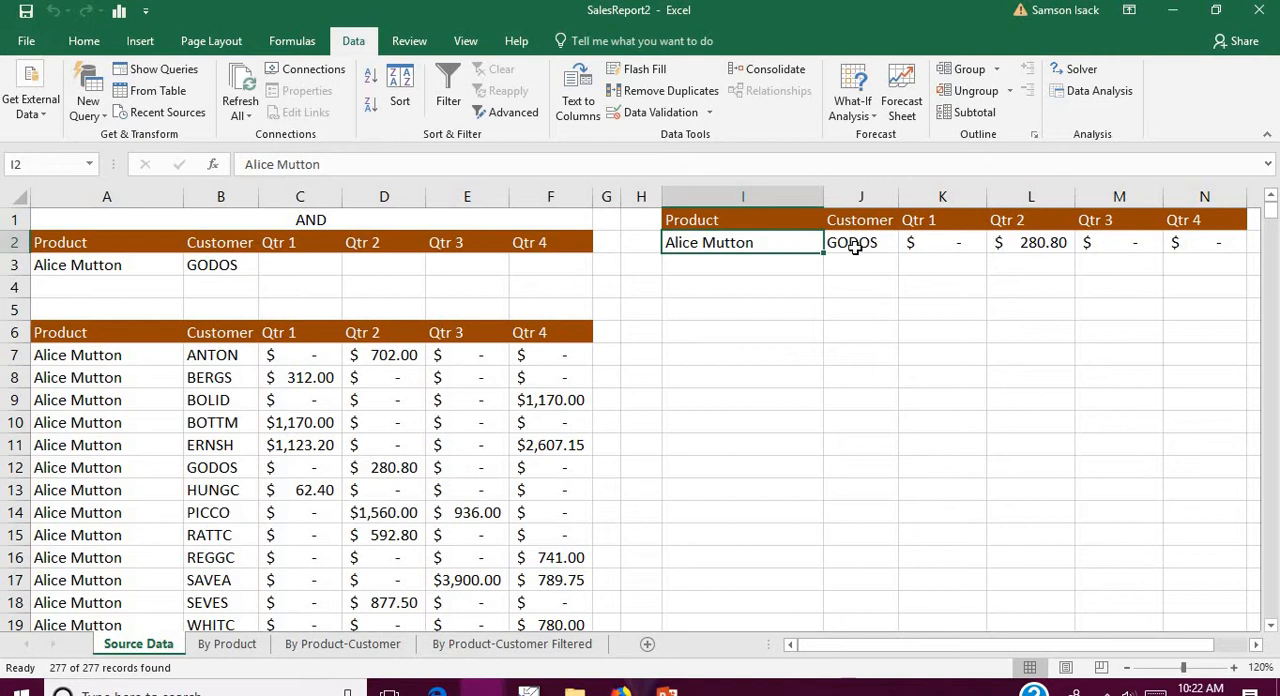
{"action": "left_click", "coordinate": [853, 247]}
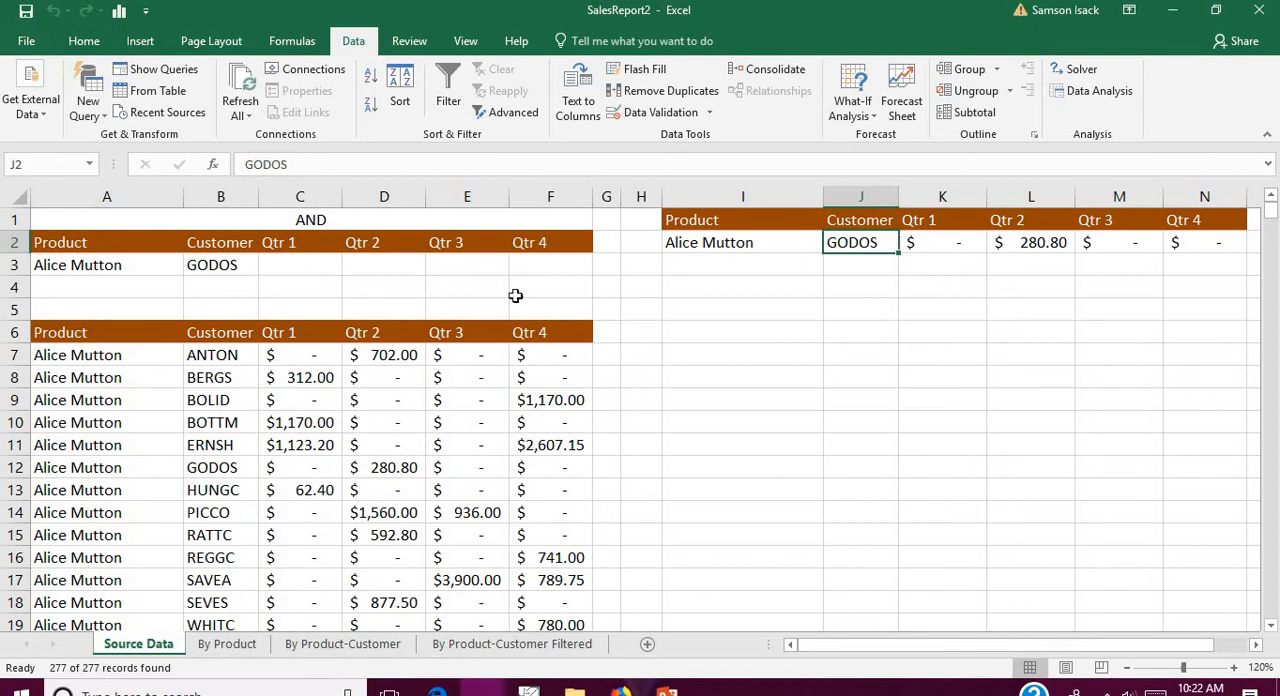
{"action": "left_click", "coordinate": [253, 264]}
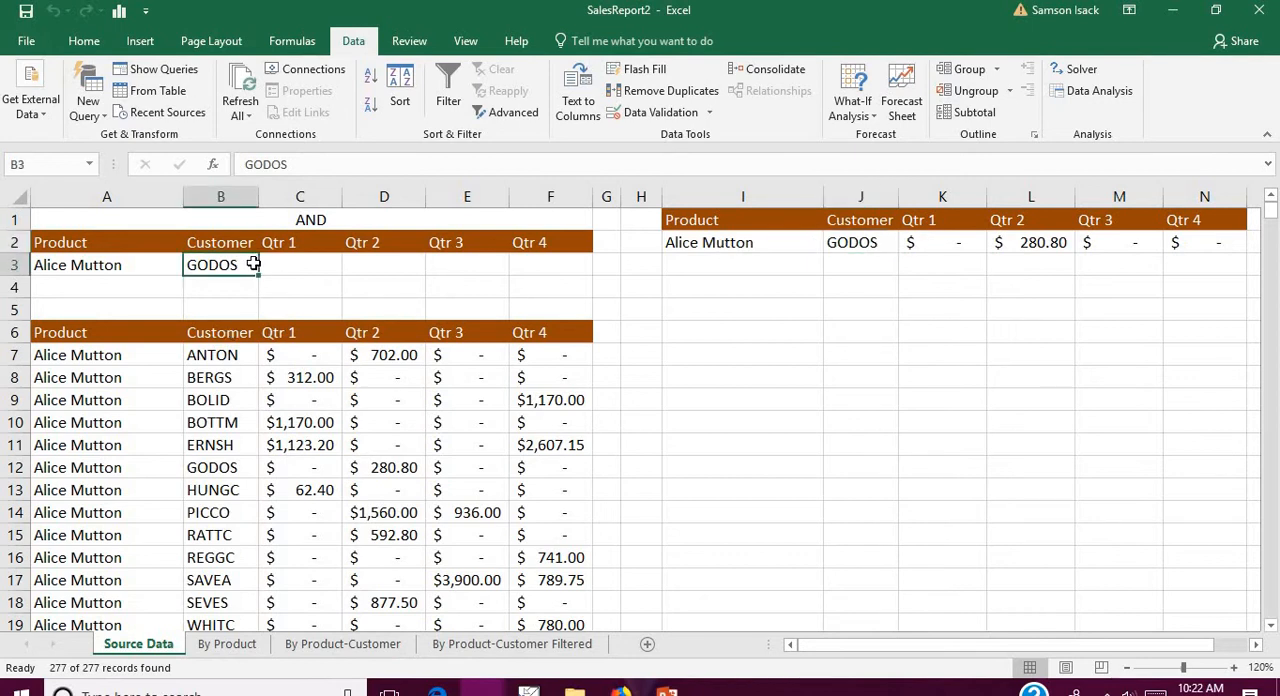
{"action": "left_click", "coordinate": [150, 269]}
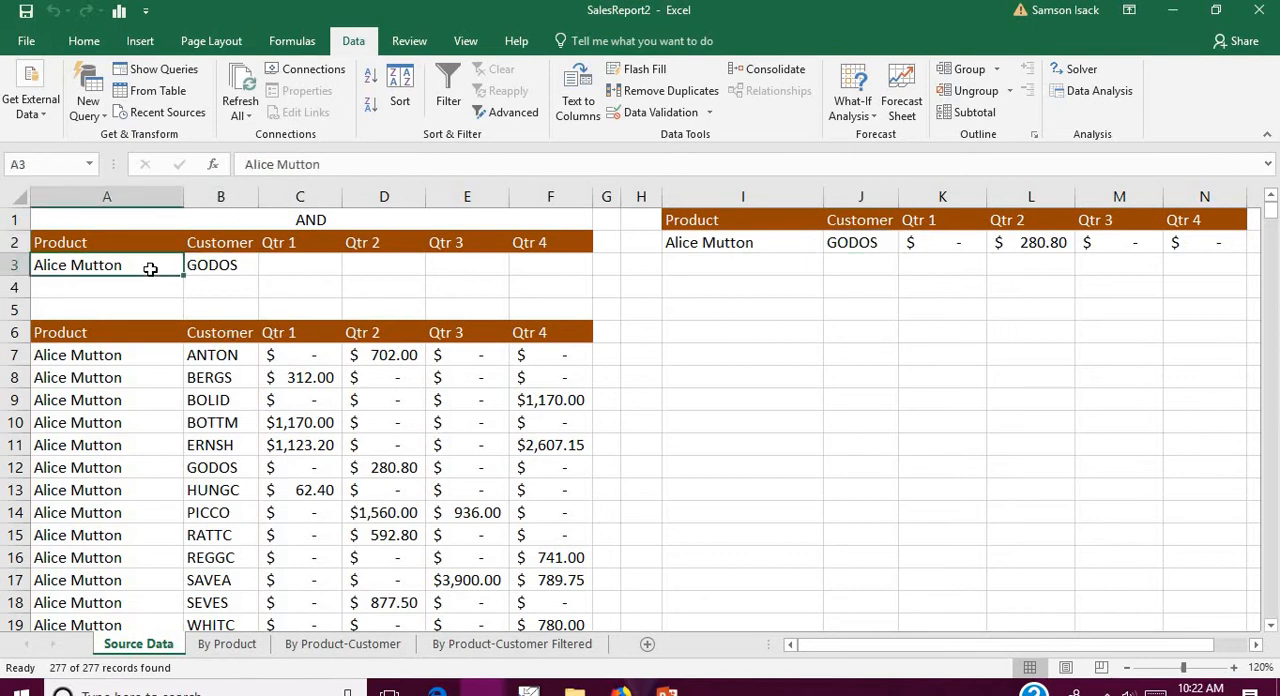
{"action": "left_click", "coordinate": [207, 265]}
{"action": "left_click", "coordinate": [138, 265]}
{"action": "left_click", "coordinate": [320, 221]}
{"action": "left_click", "coordinate": [140, 266]}
{"action": "left_click", "coordinate": [198, 266]}
{"action": "left_click", "coordinate": [143, 268]}
Step: Clear the Customer criterion GODOS from B3, keeping Alice Mutton as the Product criterion
{"action": "left_click", "coordinate": [234, 260]}
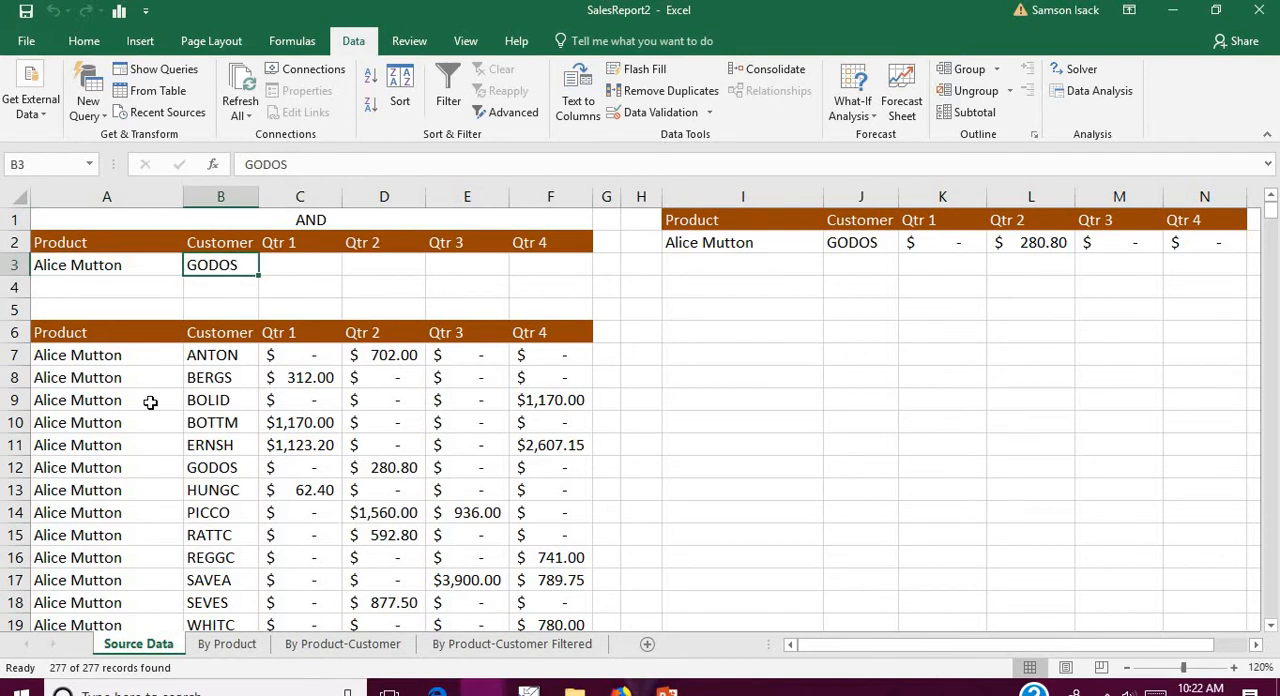
{"action": "key", "text": "BackSpace"}
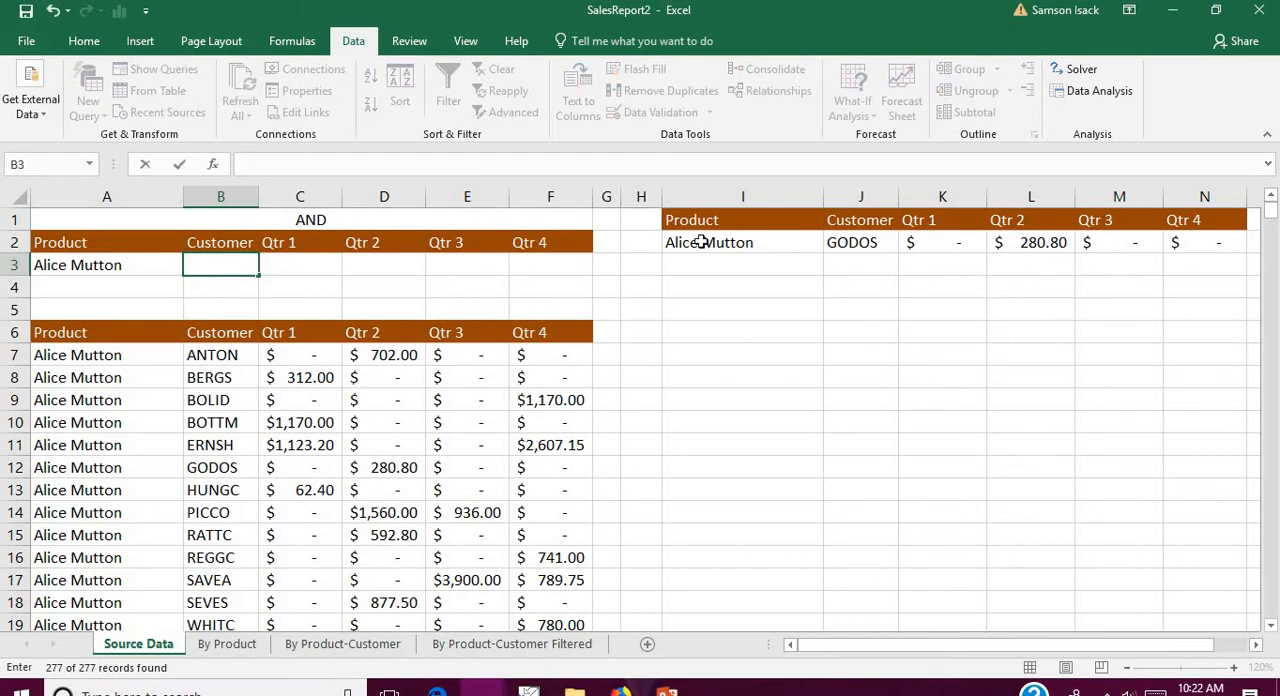
{"action": "left_click", "coordinate": [134, 263]}
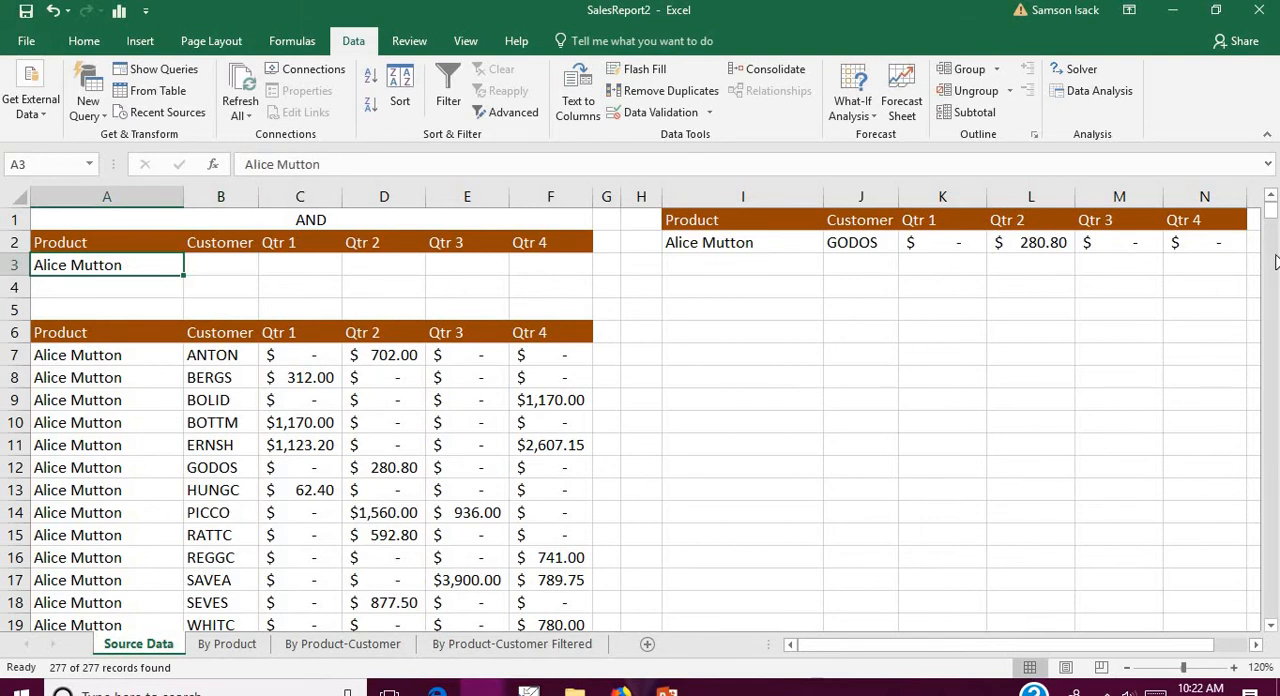
Step: Copy the product name Boston Crab Meat from the source data into A4 as a second Product criterion
{"action": "left_click_drag", "start_coordinate": [1273, 220], "coordinate": [1273, 235]}
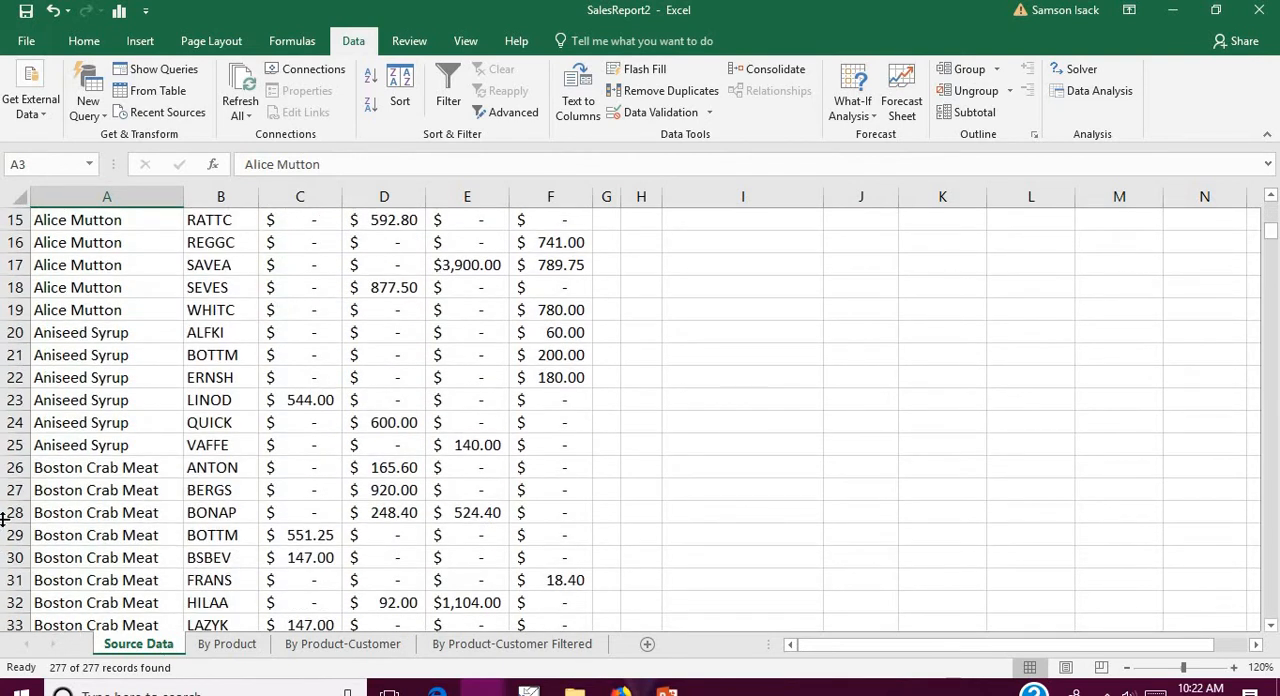
{"action": "left_click", "coordinate": [83, 475]}
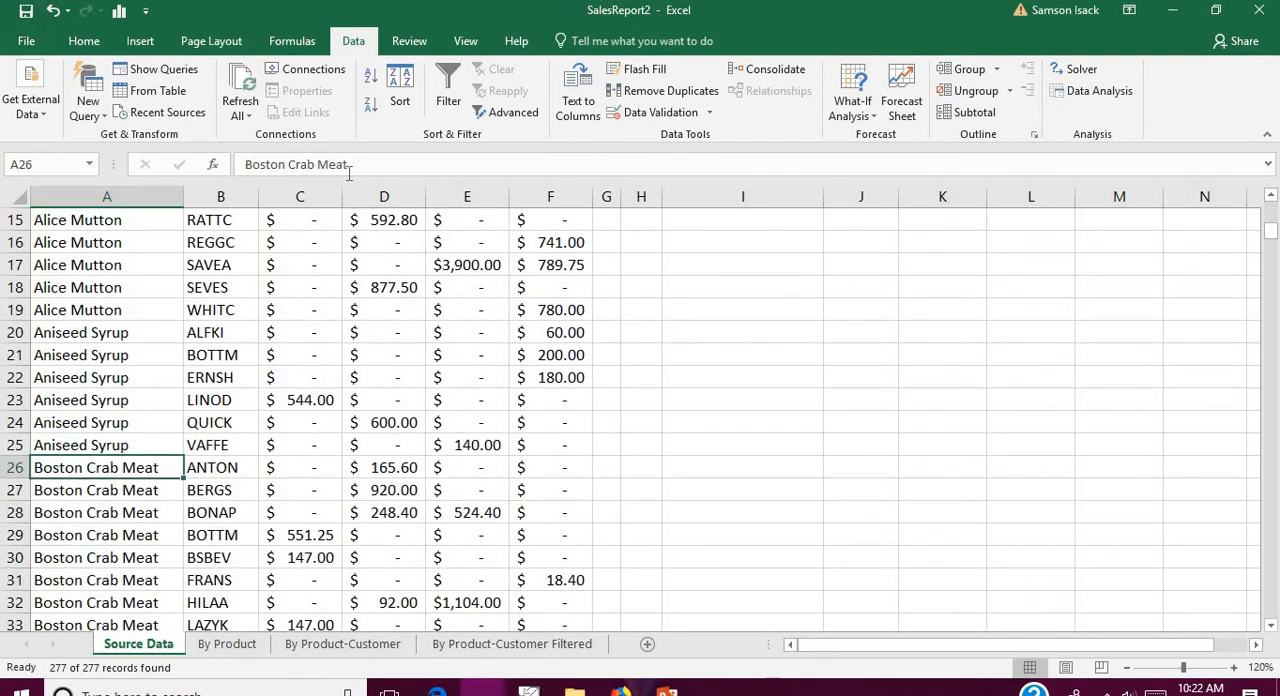
{"action": "left_click_drag", "start_coordinate": [246, 164], "coordinate": [348, 164]}
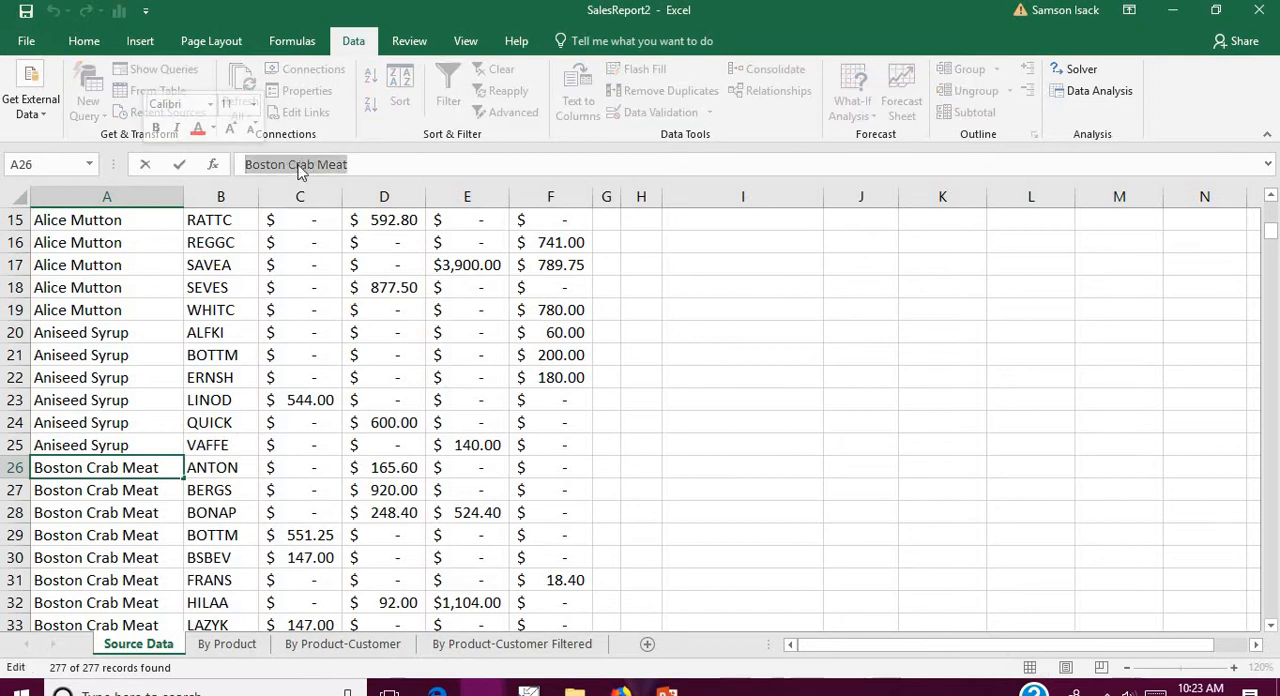
{"action": "right_click", "coordinate": [300, 165]}
{"action": "left_click", "coordinate": [340, 200]}
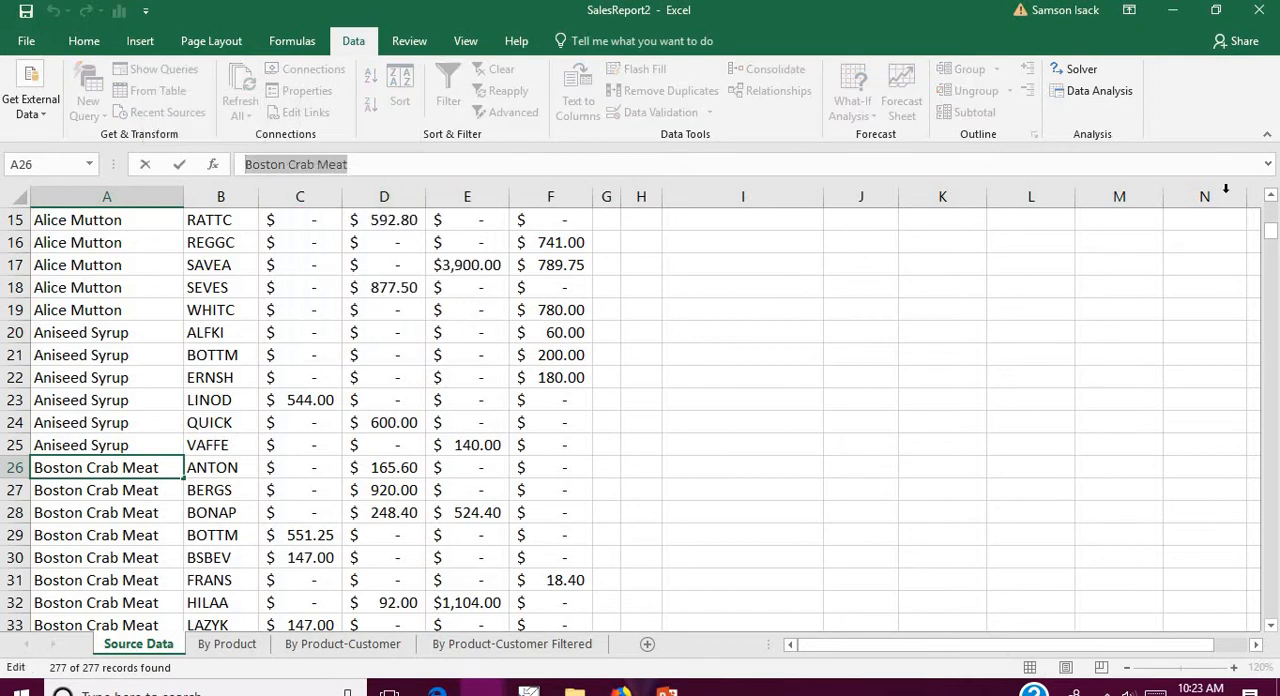
{"action": "left_click", "coordinate": [1271, 200]}
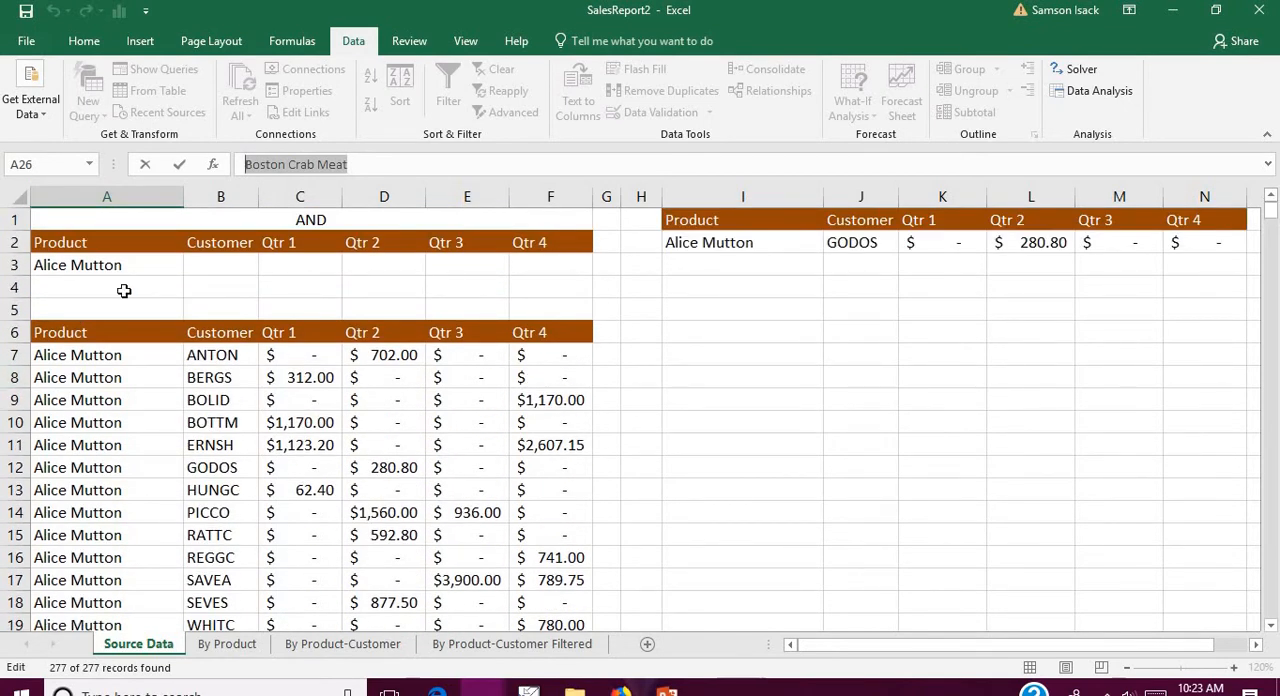
{"action": "left_click", "coordinate": [124, 290]}
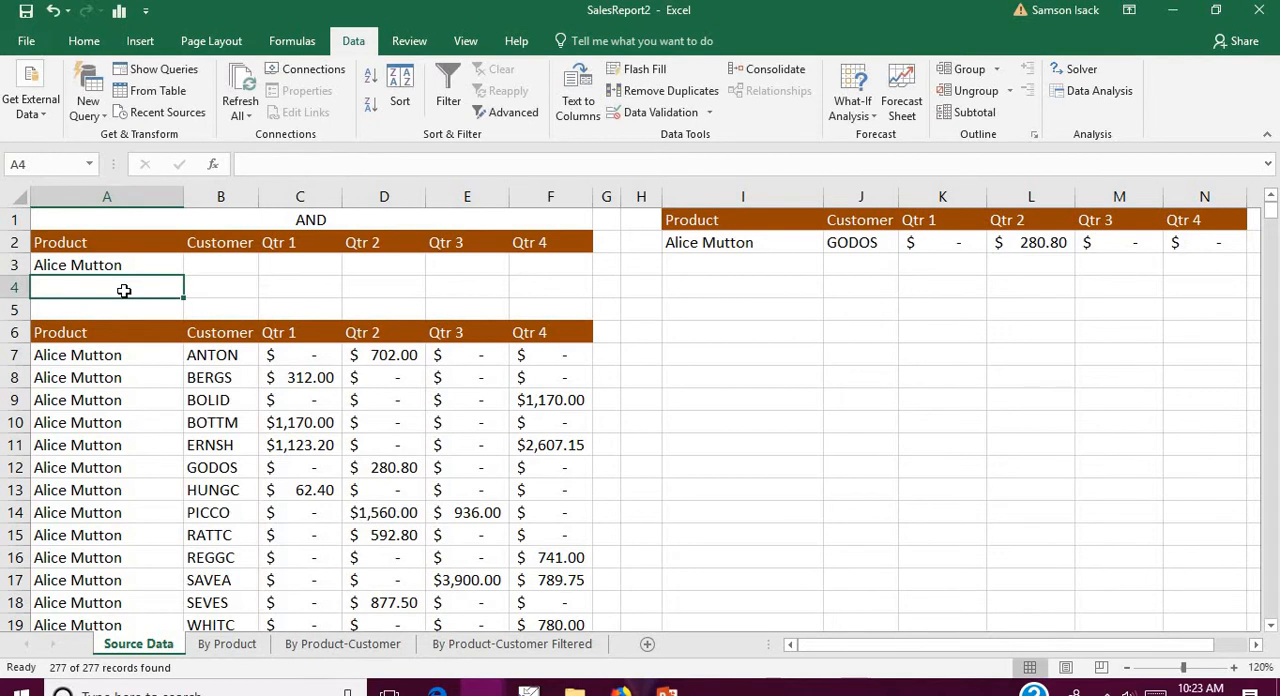
{"action": "key", "text": "ctrl+v"}
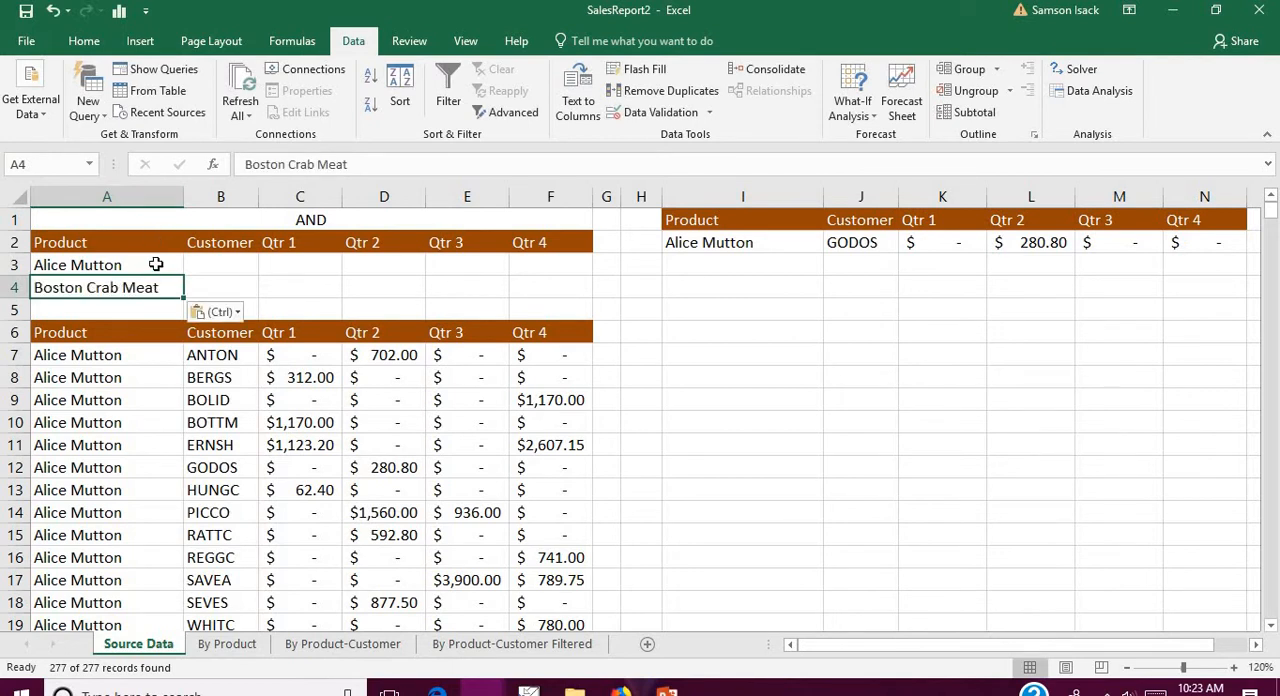
Step: Examine the Product criteria in A3 and A4 and the empty criteria cells across row 3
{"action": "left_click", "coordinate": [156, 264]}
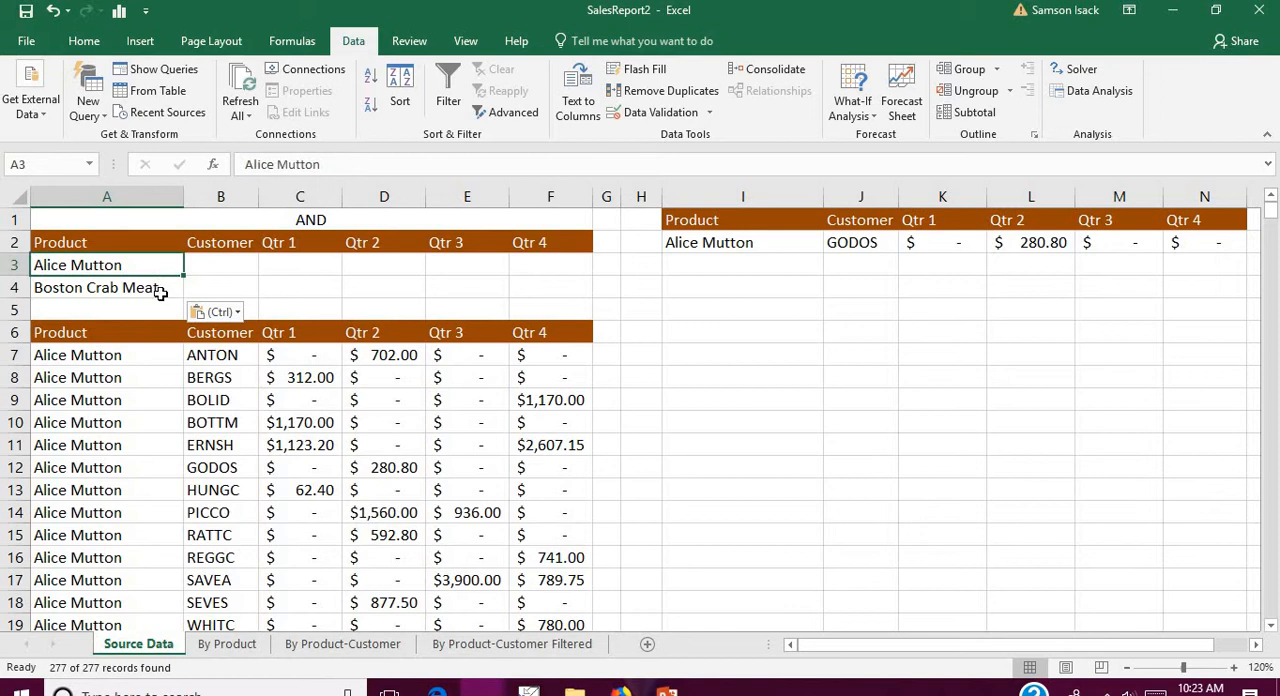
{"action": "left_click", "coordinate": [167, 292]}
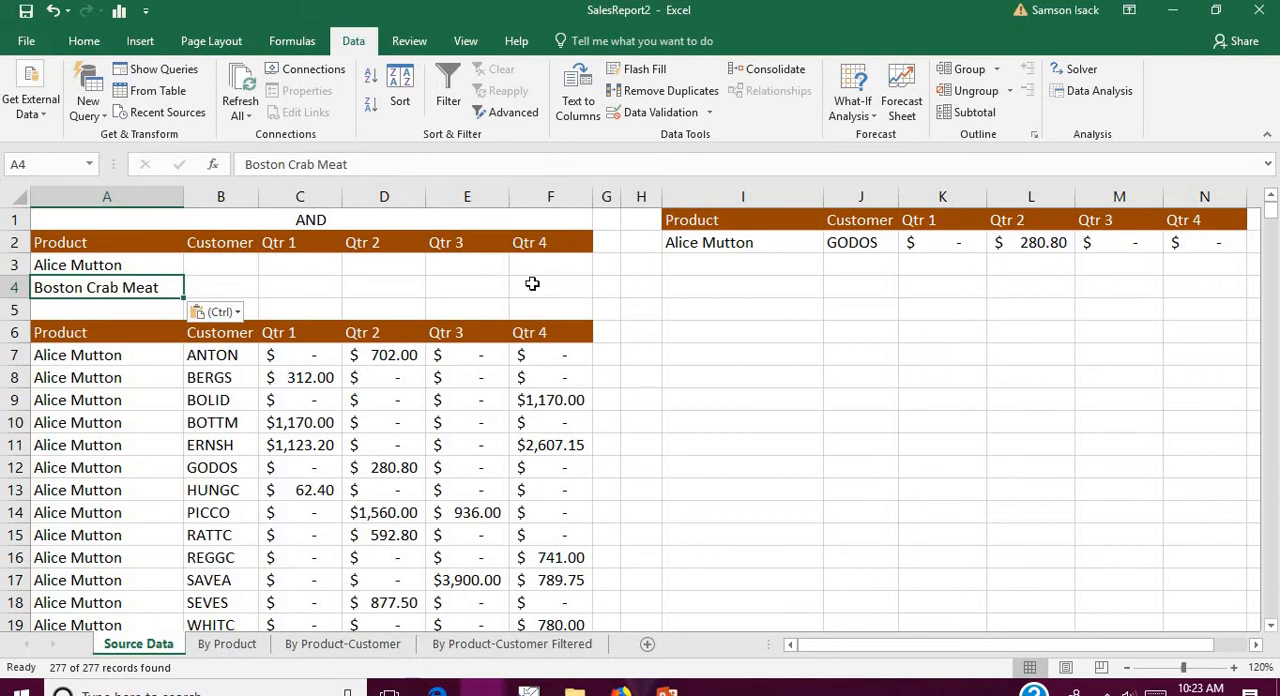
{"action": "left_click", "coordinate": [140, 264]}
{"action": "left_click", "coordinate": [137, 286]}
{"action": "left_click", "coordinate": [137, 266]}
{"action": "left_click", "coordinate": [134, 286]}
{"action": "left_click", "coordinate": [137, 263]}
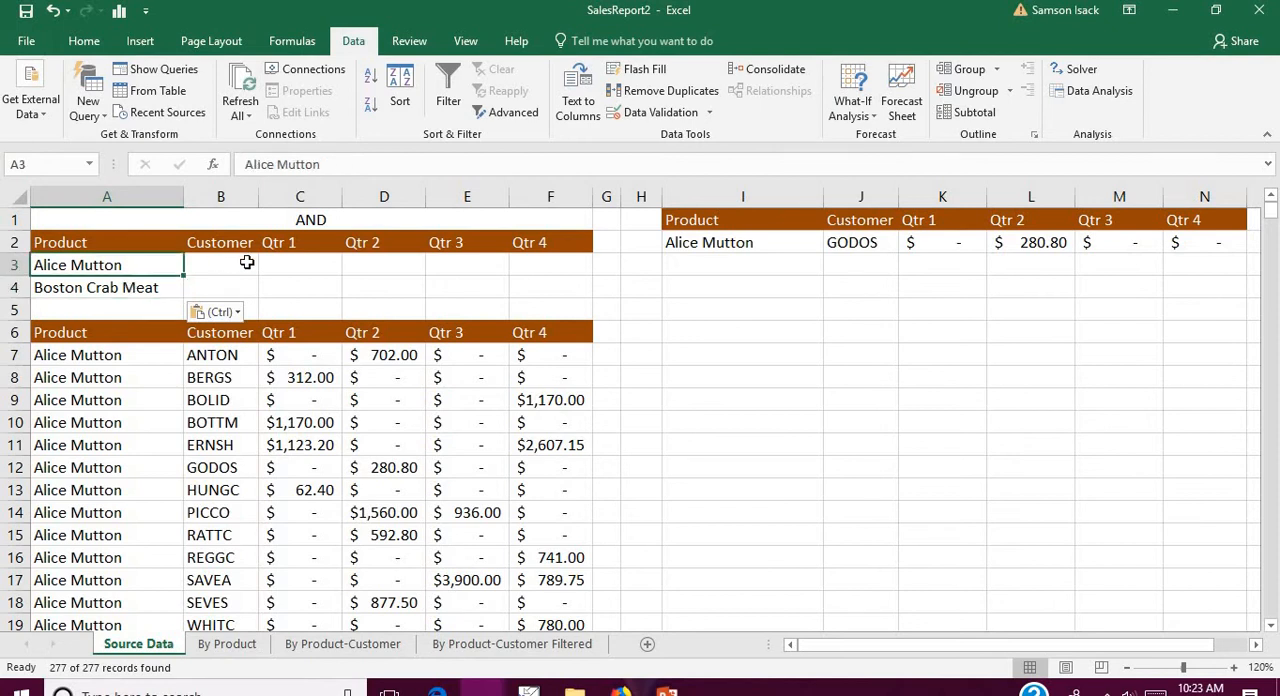
{"action": "left_click", "coordinate": [228, 264]}
{"action": "left_click", "coordinate": [324, 257]}
{"action": "left_click", "coordinate": [408, 268]}
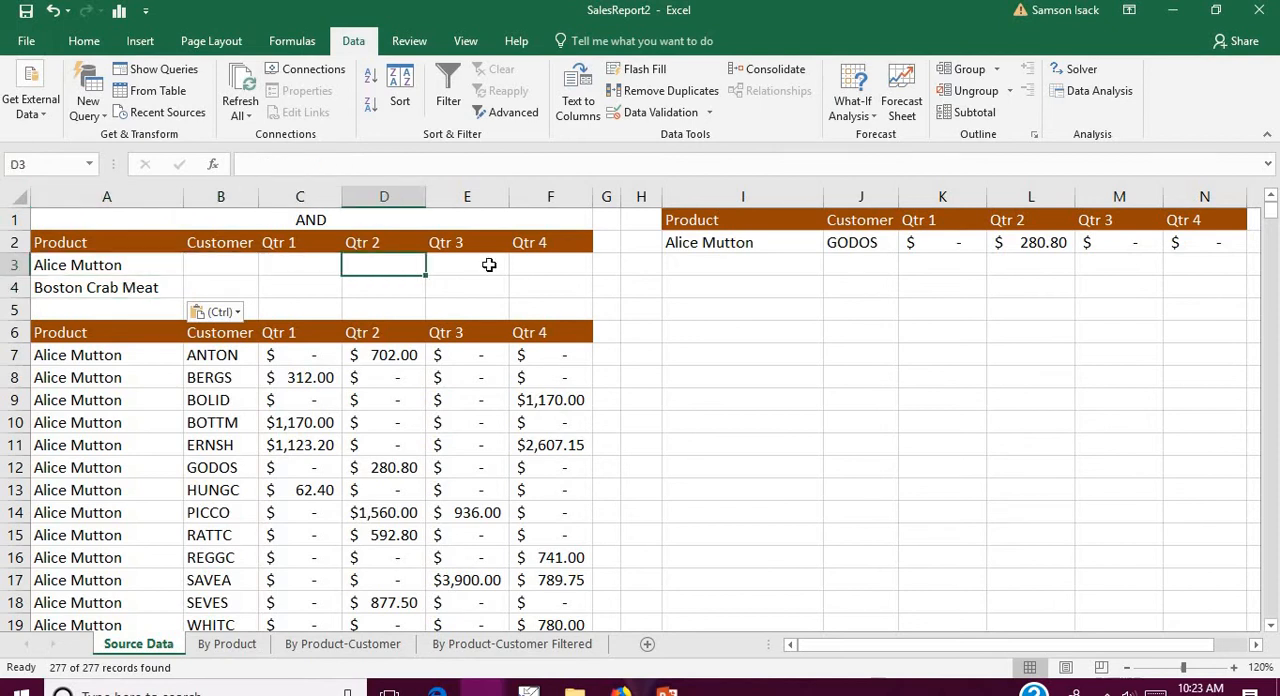
{"action": "left_click", "coordinate": [489, 264]}
{"action": "left_click", "coordinate": [556, 265]}
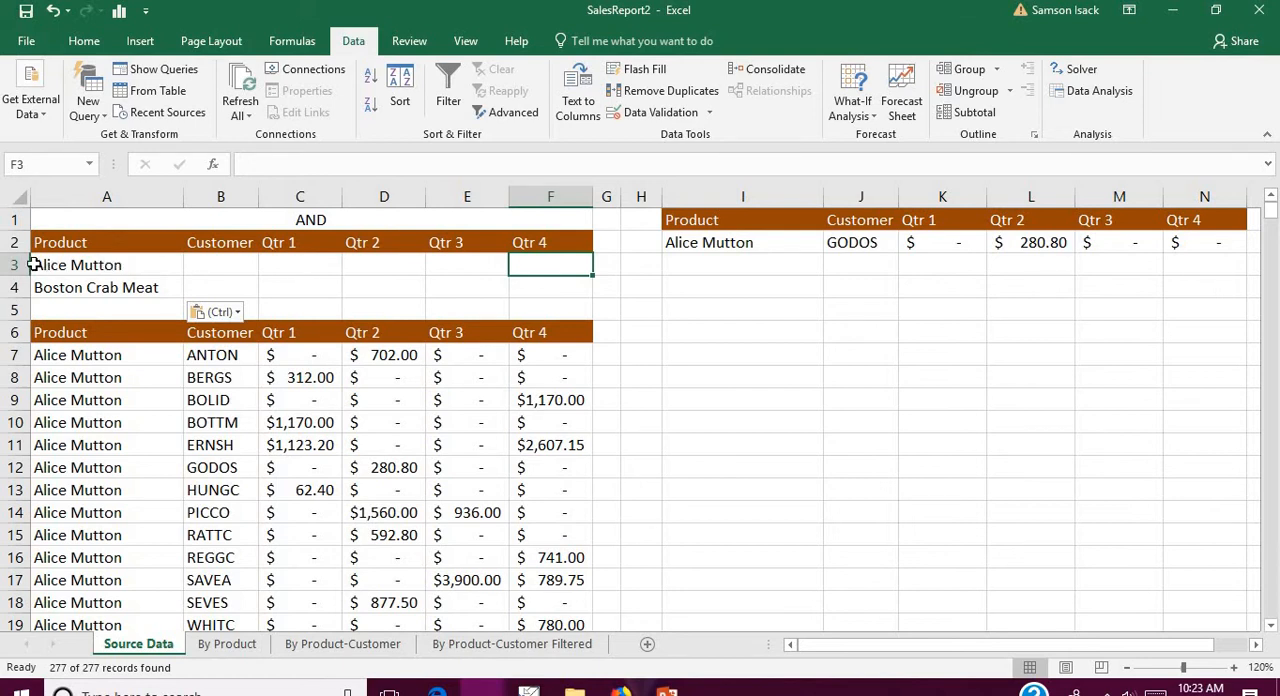
{"action": "left_click", "coordinate": [95, 287]}
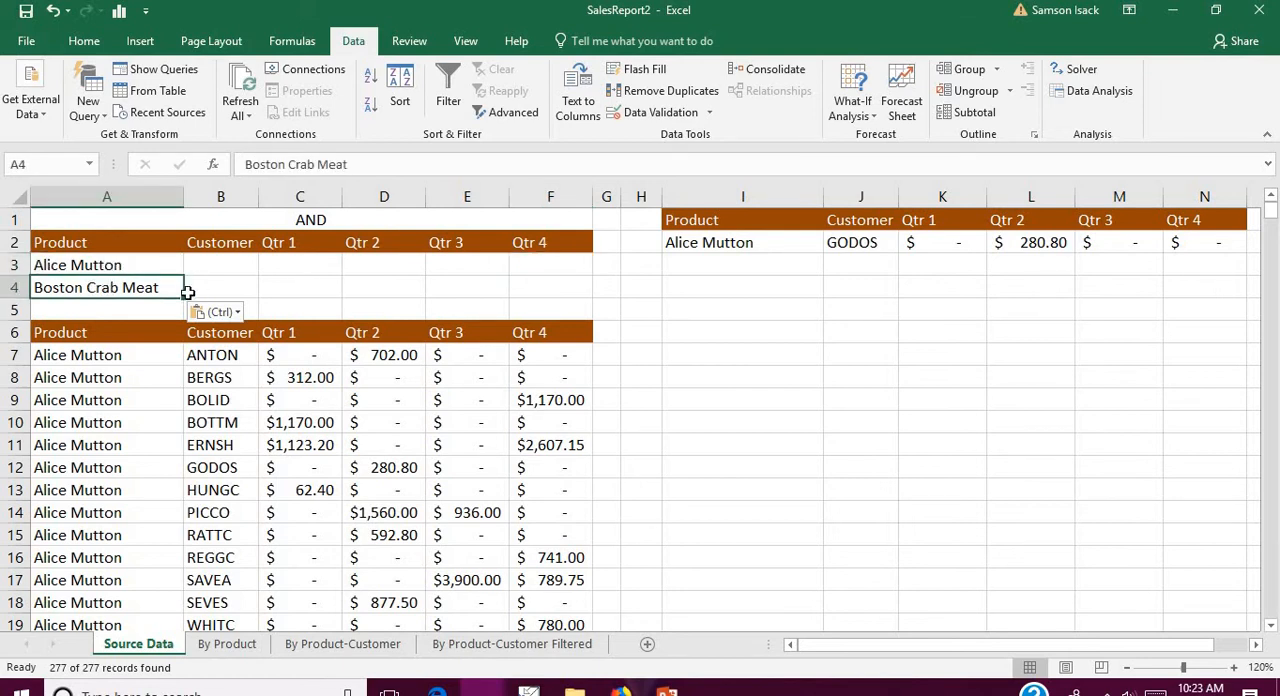
Step: Run an Advanced Filter on SourceData with criteria range A2:F4, copying the matching records to I1:N1
{"action": "left_click", "coordinate": [510, 114]}
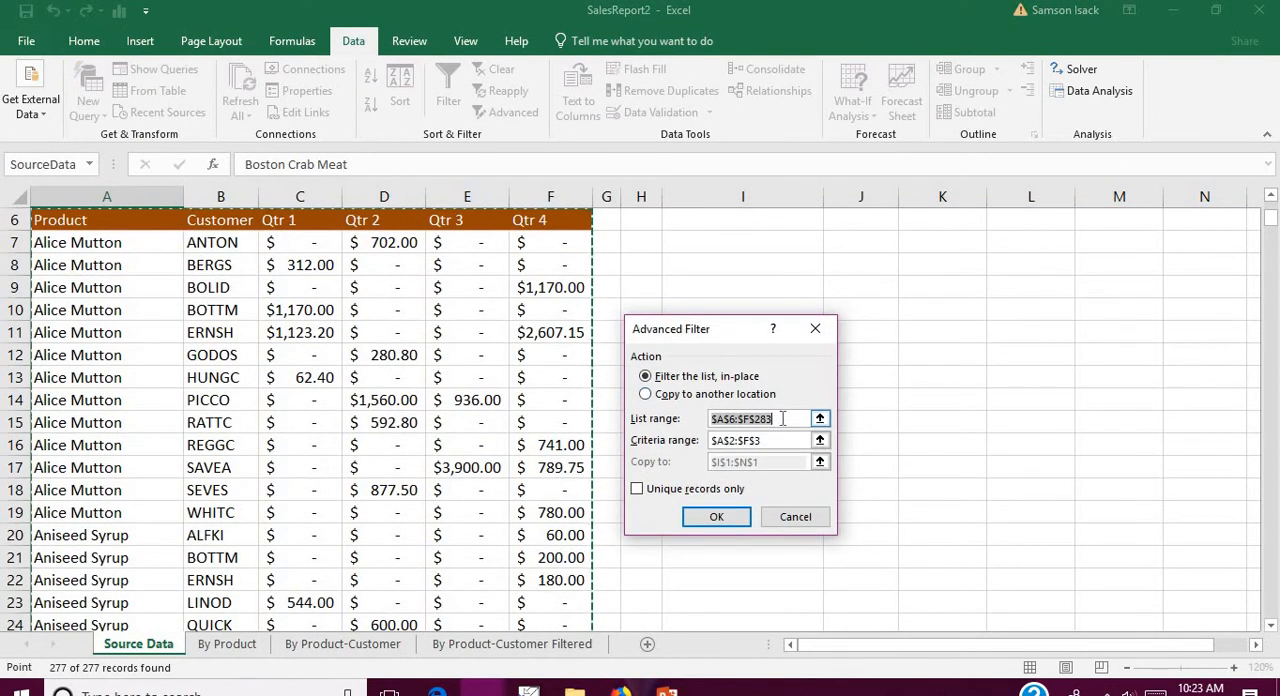
{"action": "type", "text": "SourceData"}
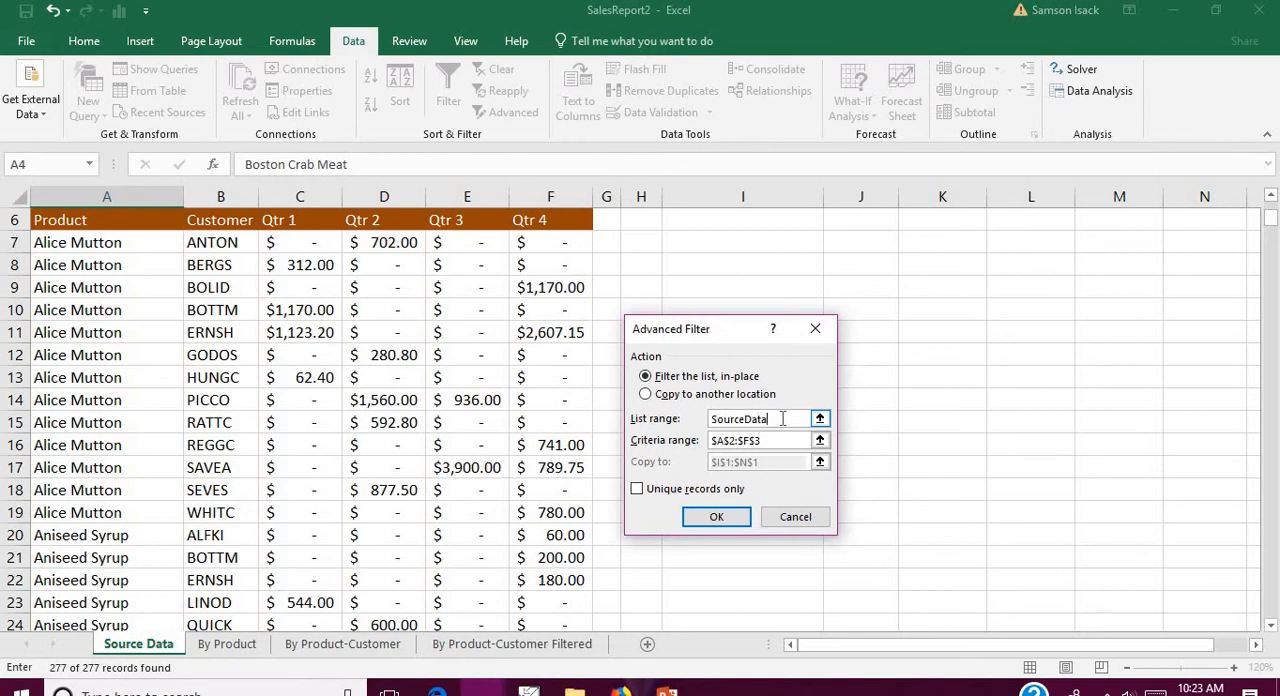
{"action": "left_click", "coordinate": [768, 443]}
{"action": "scroll", "coordinate": [574, 448], "scroll_direction": "up", "scroll_amount": 2}
{"action": "left_click_drag", "start_coordinate": [549, 266], "coordinate": [45, 237]}
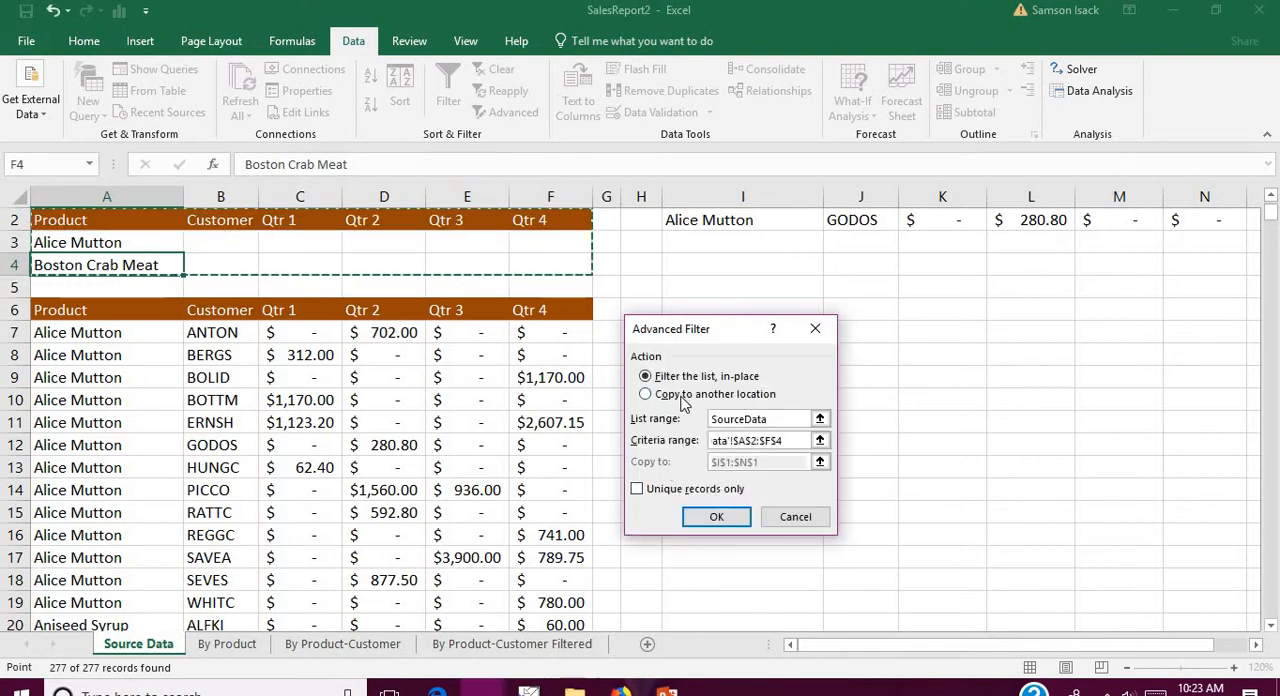
{"action": "left_click", "coordinate": [683, 400]}
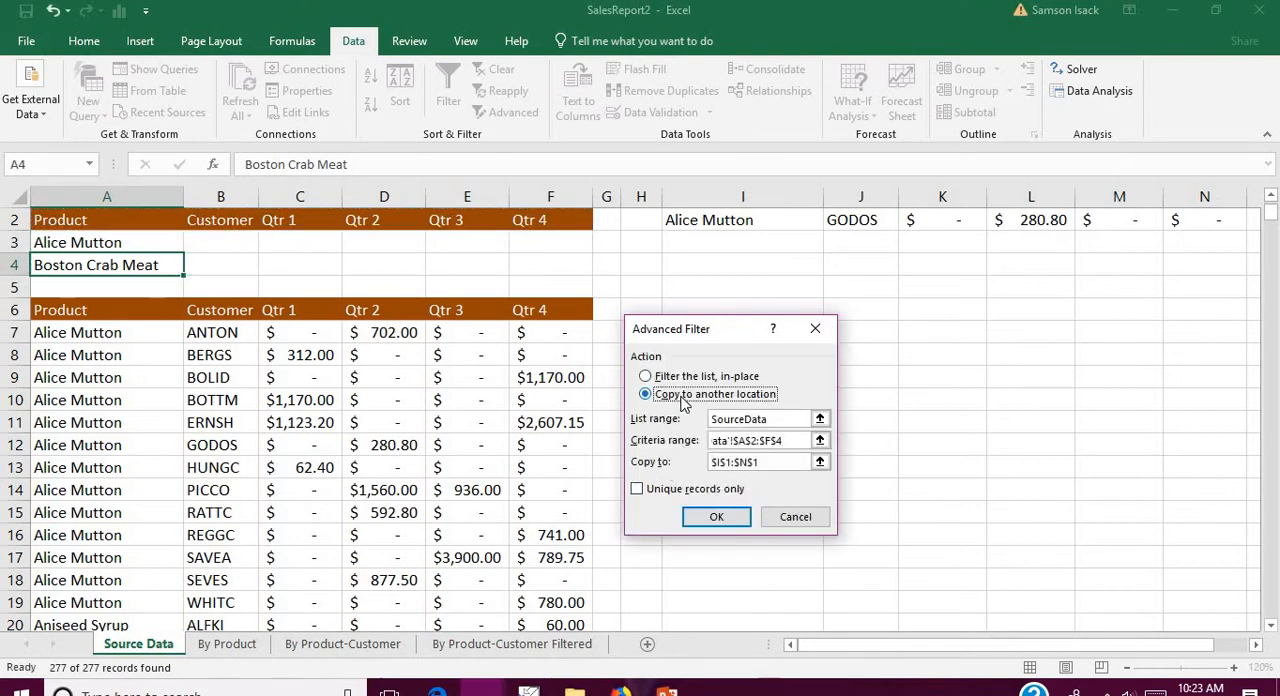
{"action": "left_click", "coordinate": [717, 517]}
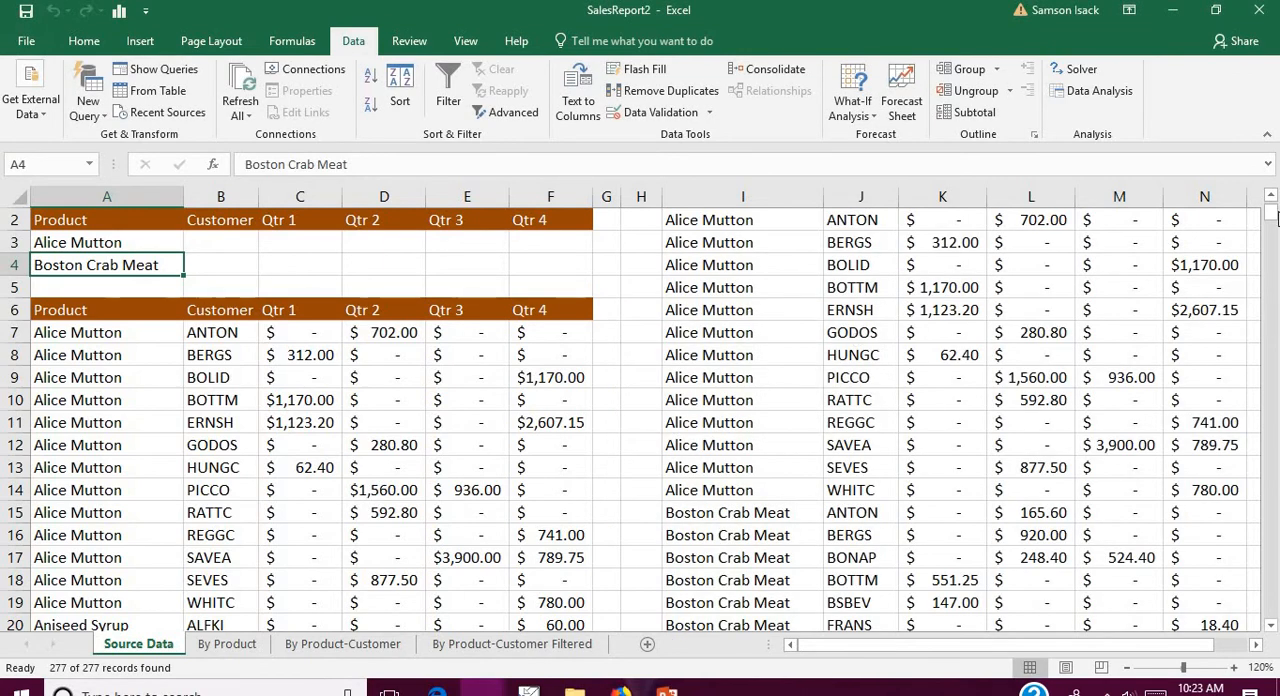
Step: Examine the Product and Customer columns of the extracted records for Alice Mutton and Boston Crab Meat
{"action": "left_click", "coordinate": [1270, 196]}
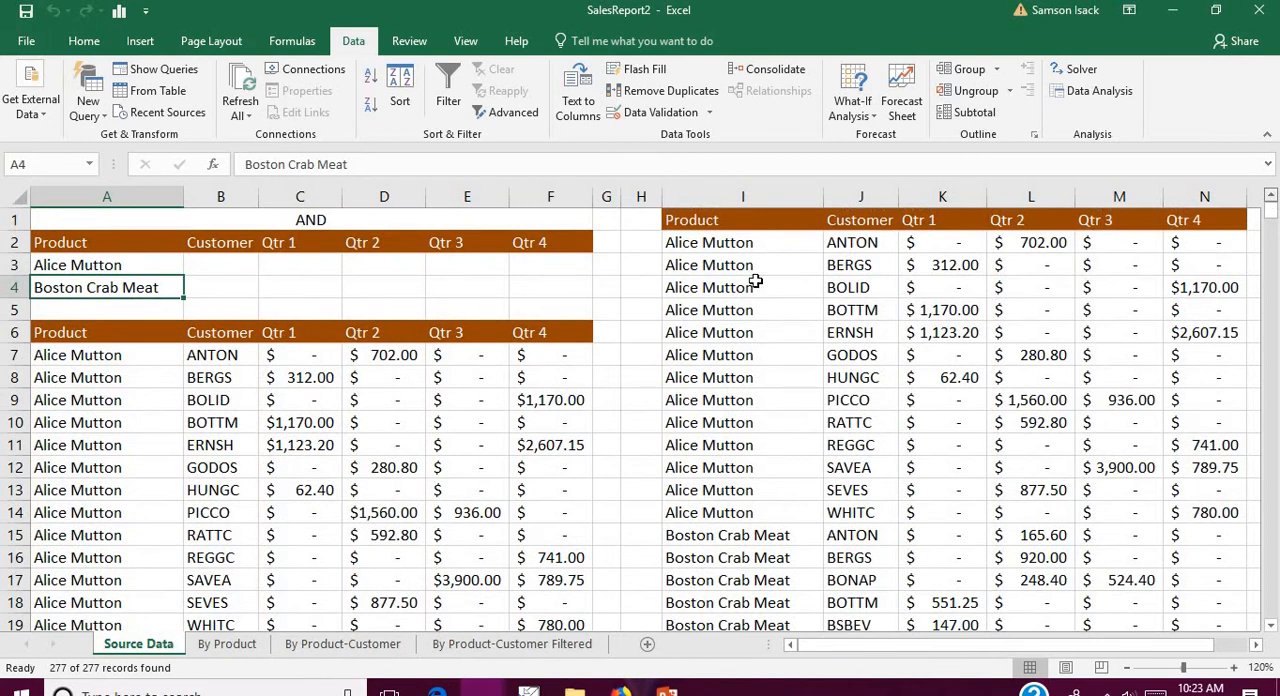
{"action": "left_click_drag", "start_coordinate": [735, 243], "coordinate": [736, 590]}
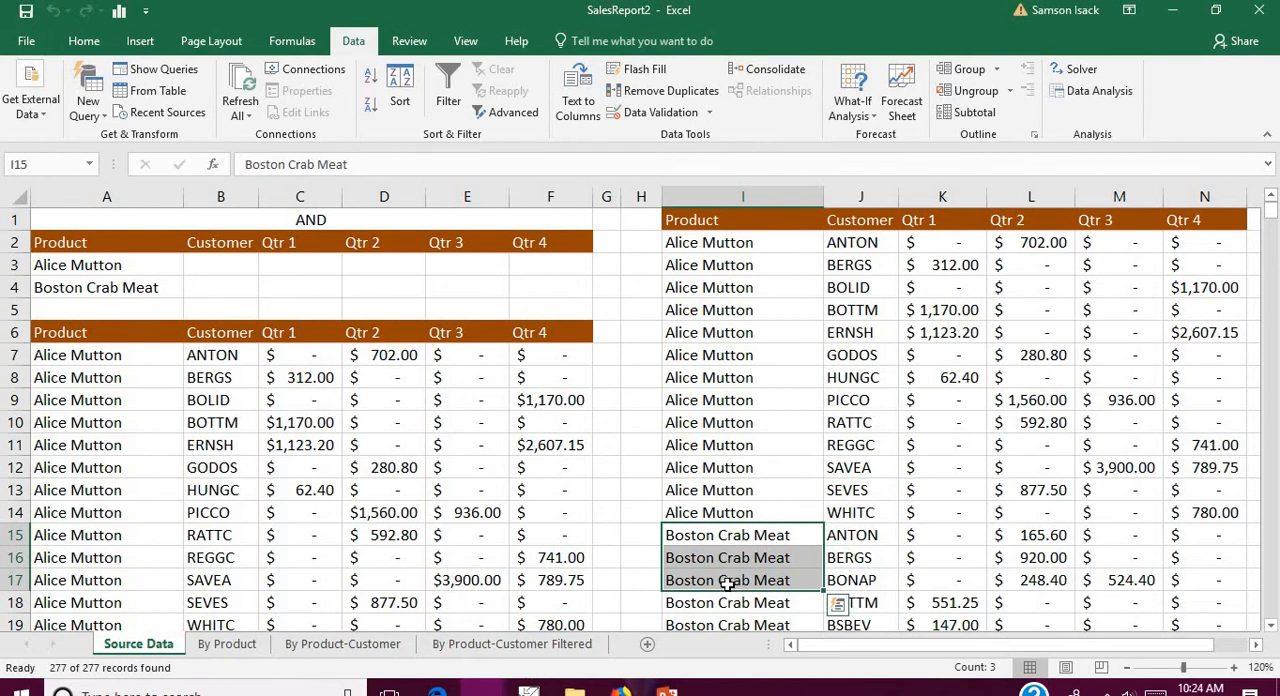
{"action": "left_click", "coordinate": [764, 242]}
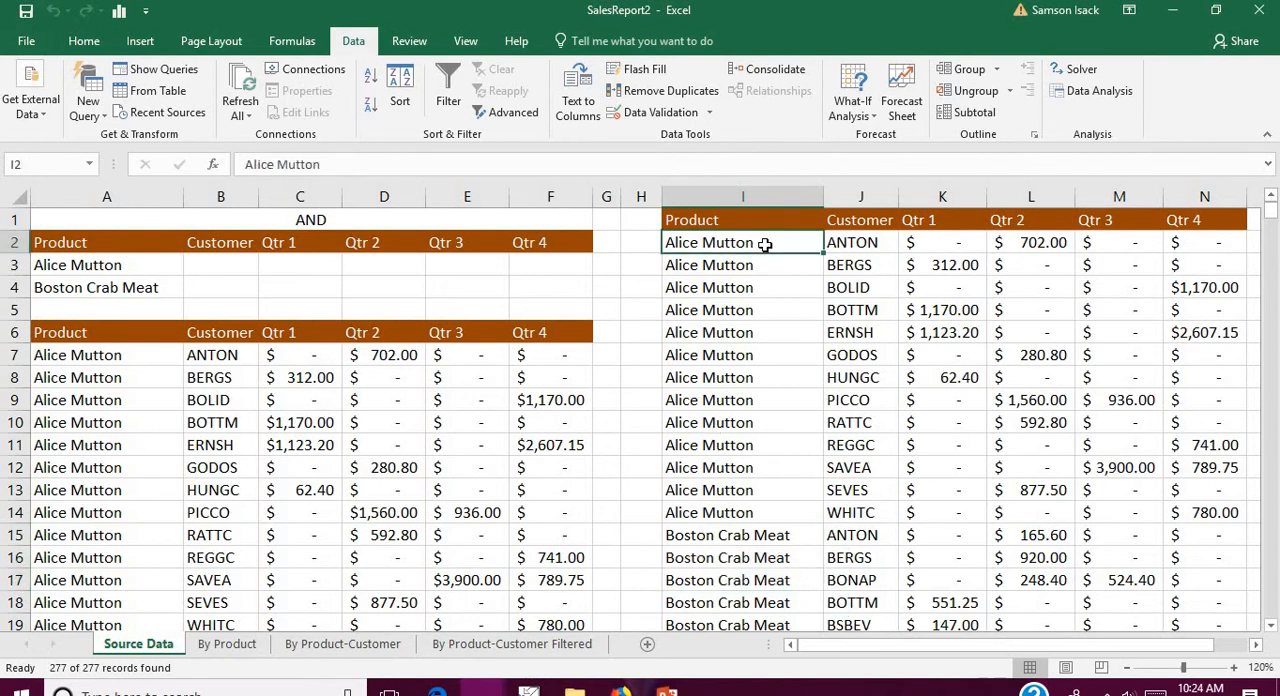
{"action": "left_click_drag", "start_coordinate": [862, 242], "coordinate": [888, 614]}
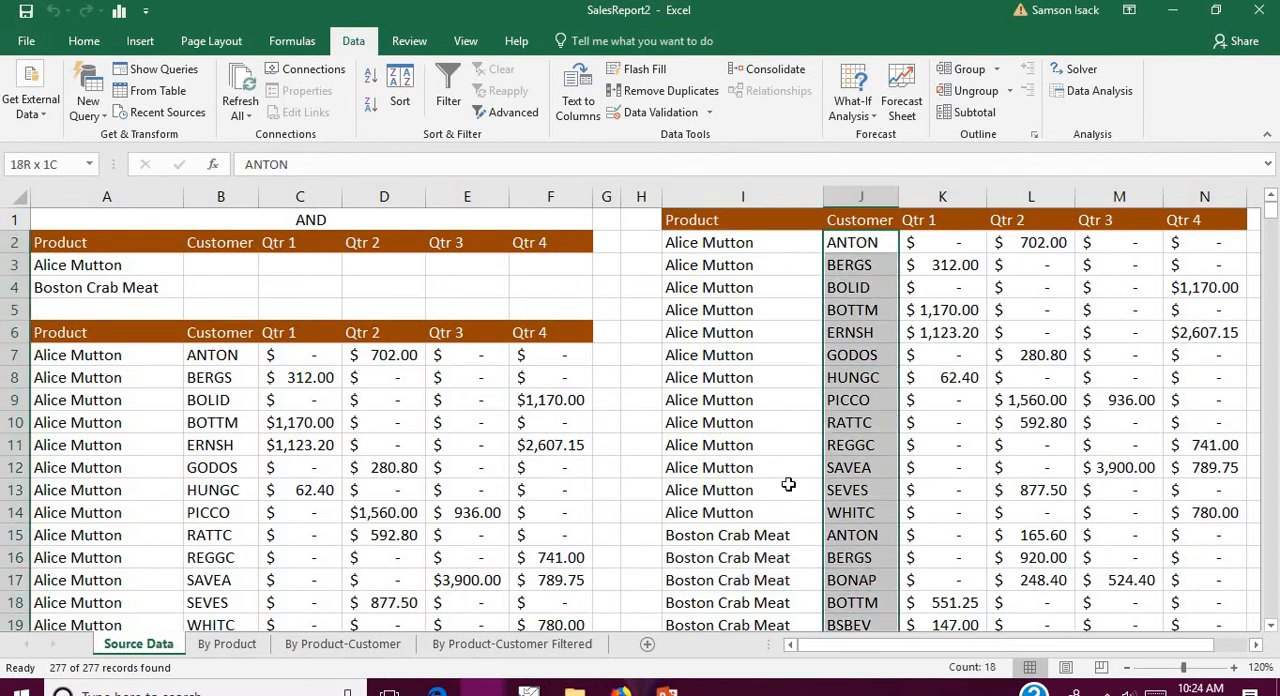
{"action": "left_click_drag", "start_coordinate": [737, 243], "coordinate": [766, 510]}
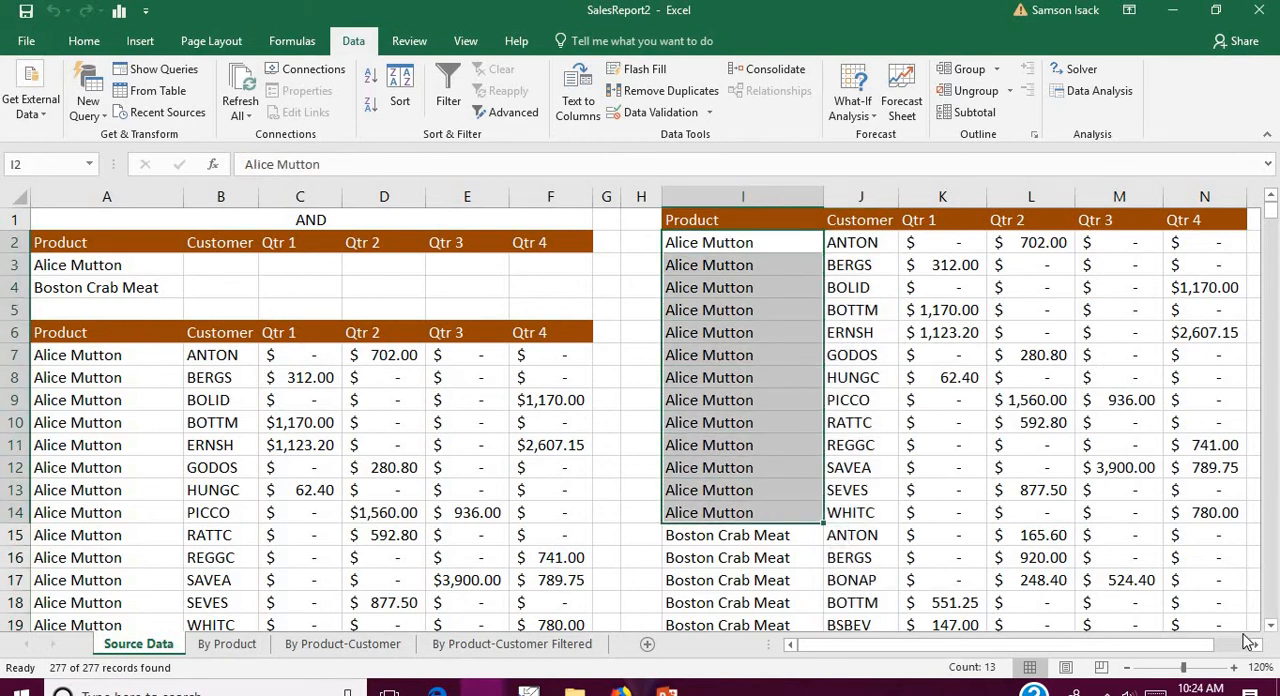
{"action": "left_click", "coordinate": [1273, 628]}
{"action": "left_click", "coordinate": [1273, 628]}
{"action": "left_click", "coordinate": [1273, 628]}
{"action": "left_click", "coordinate": [1273, 628]}
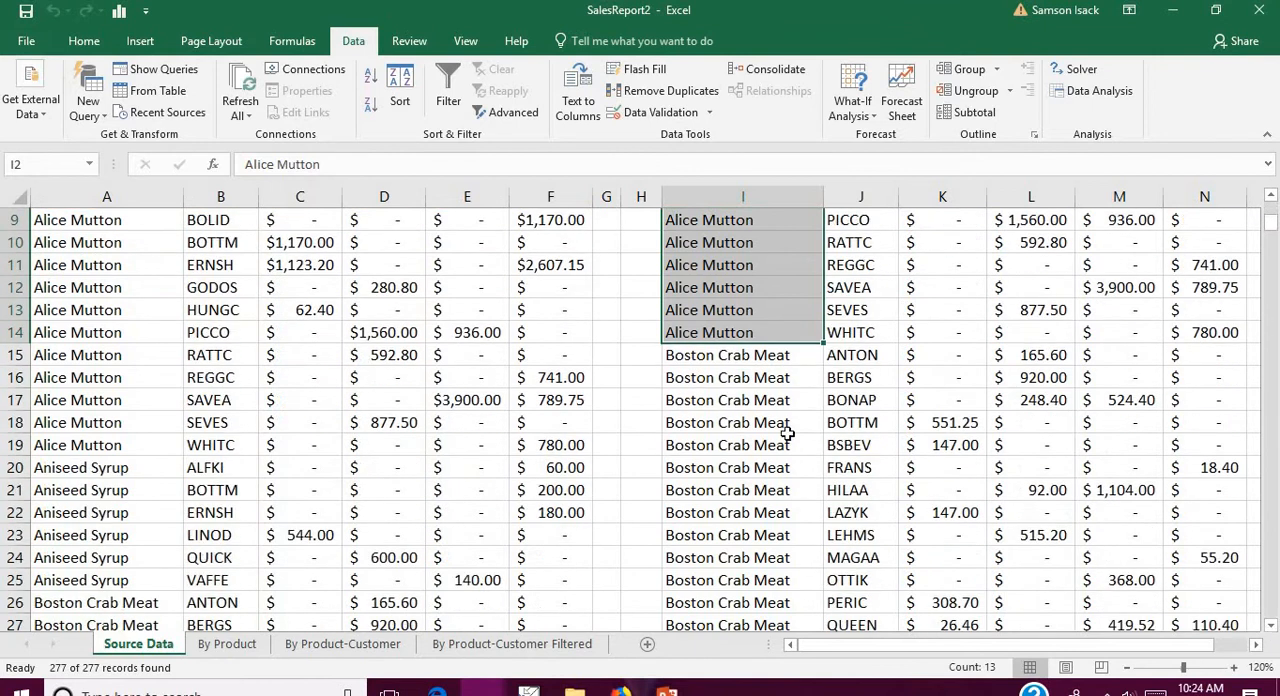
{"action": "left_click_drag", "start_coordinate": [790, 360], "coordinate": [819, 628]}
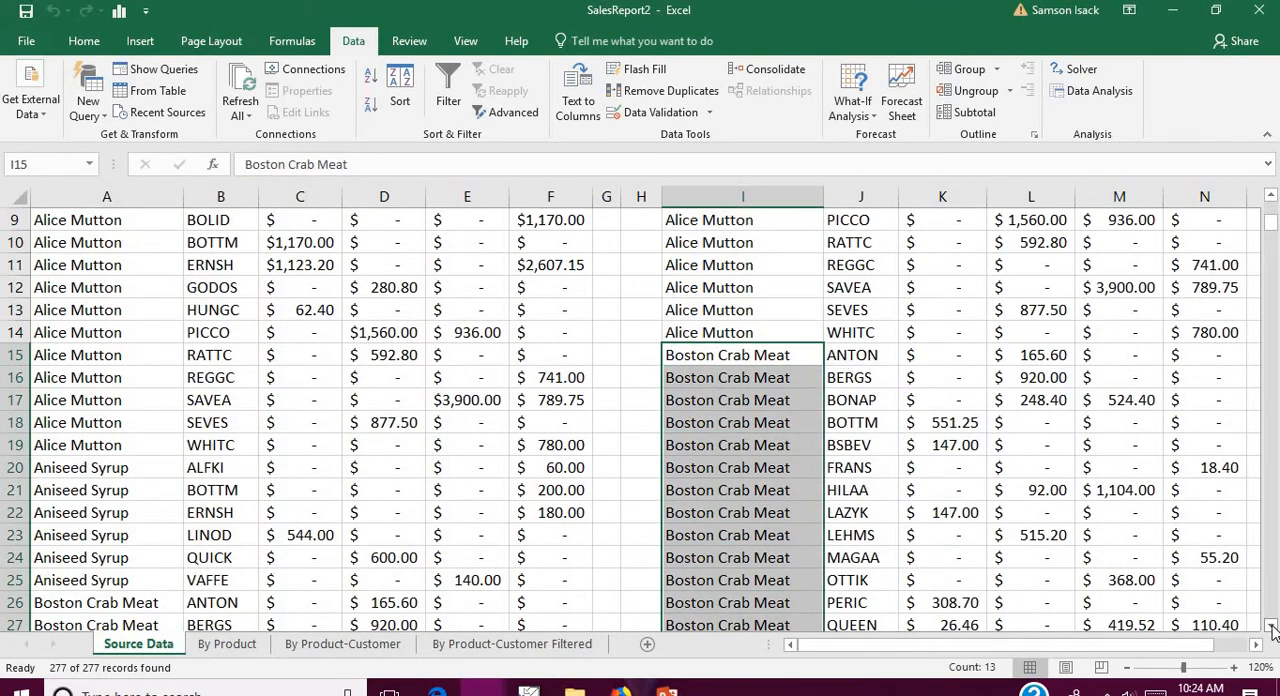
{"action": "left_click", "coordinate": [1273, 628]}
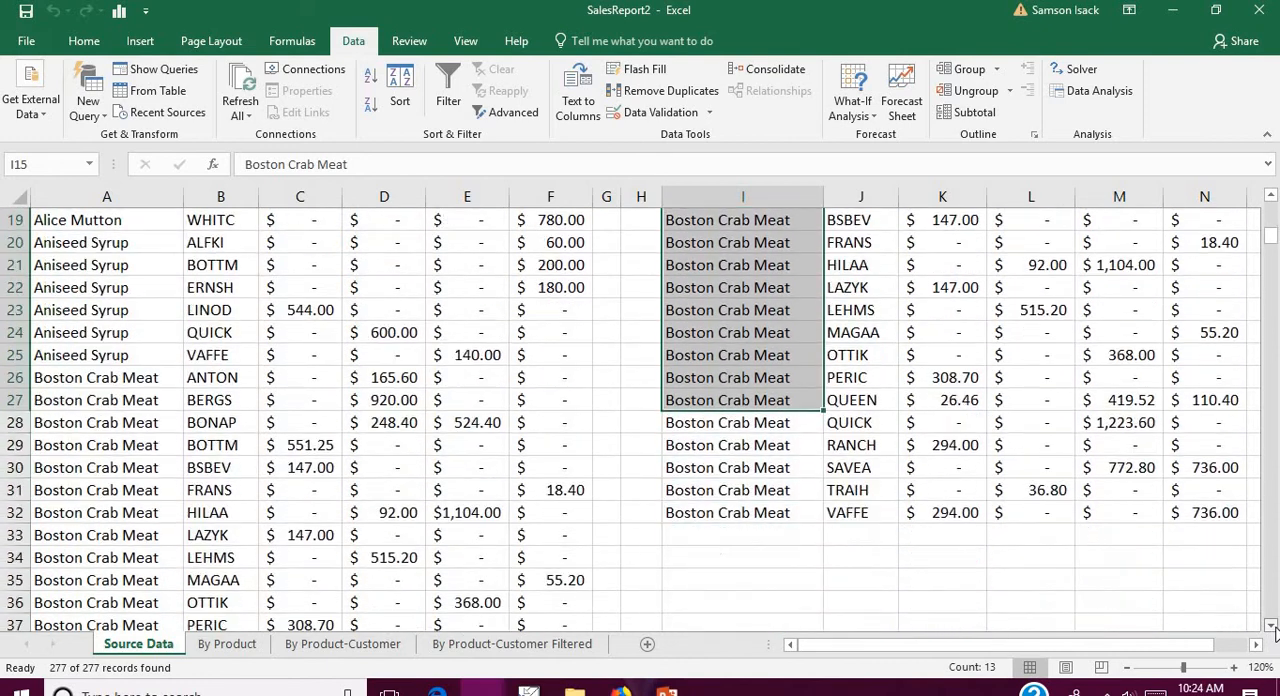
{"action": "left_click", "coordinate": [766, 422]}
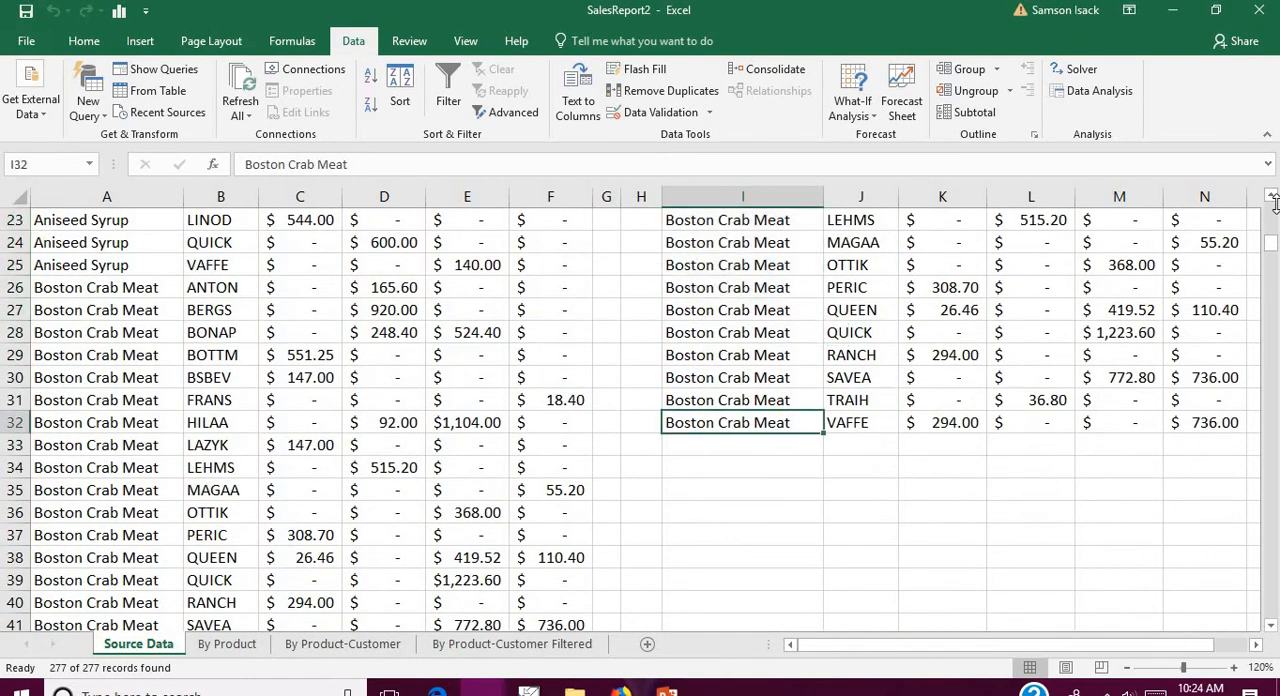
{"action": "left_click", "coordinate": [1271, 196]}
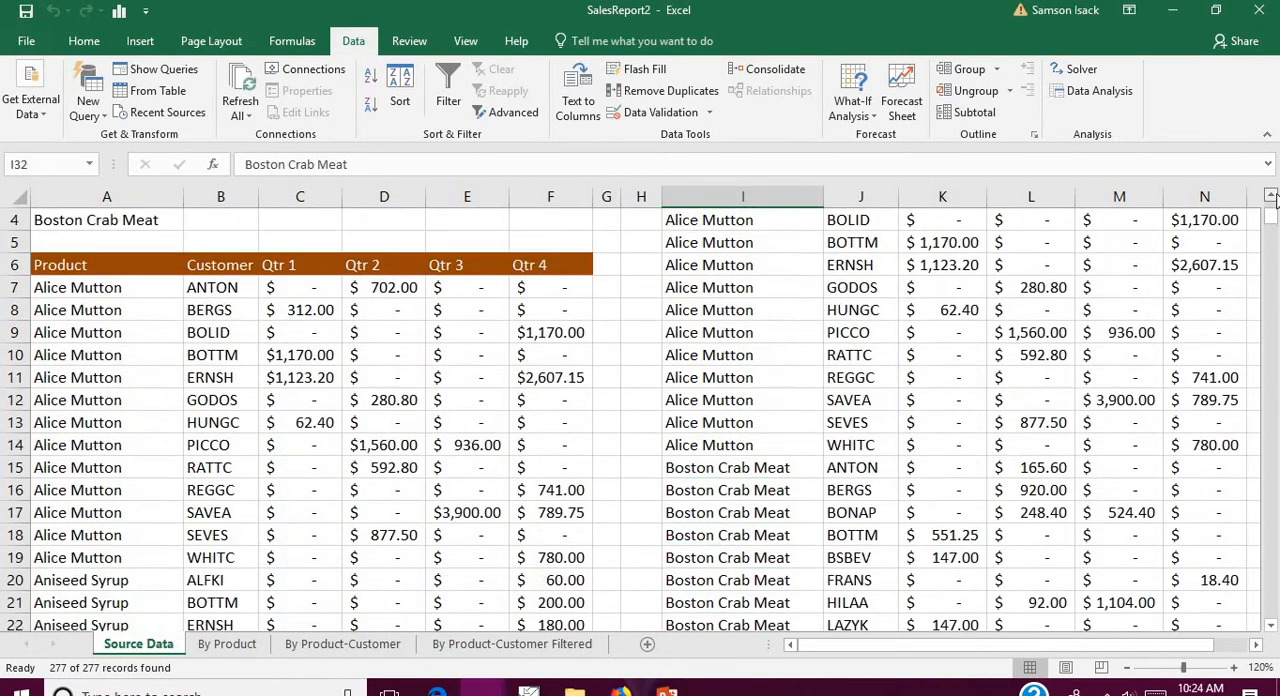
Step: Label the relation between the criteria rows by entering OR in G3
{"action": "left_click", "coordinate": [117, 266]}
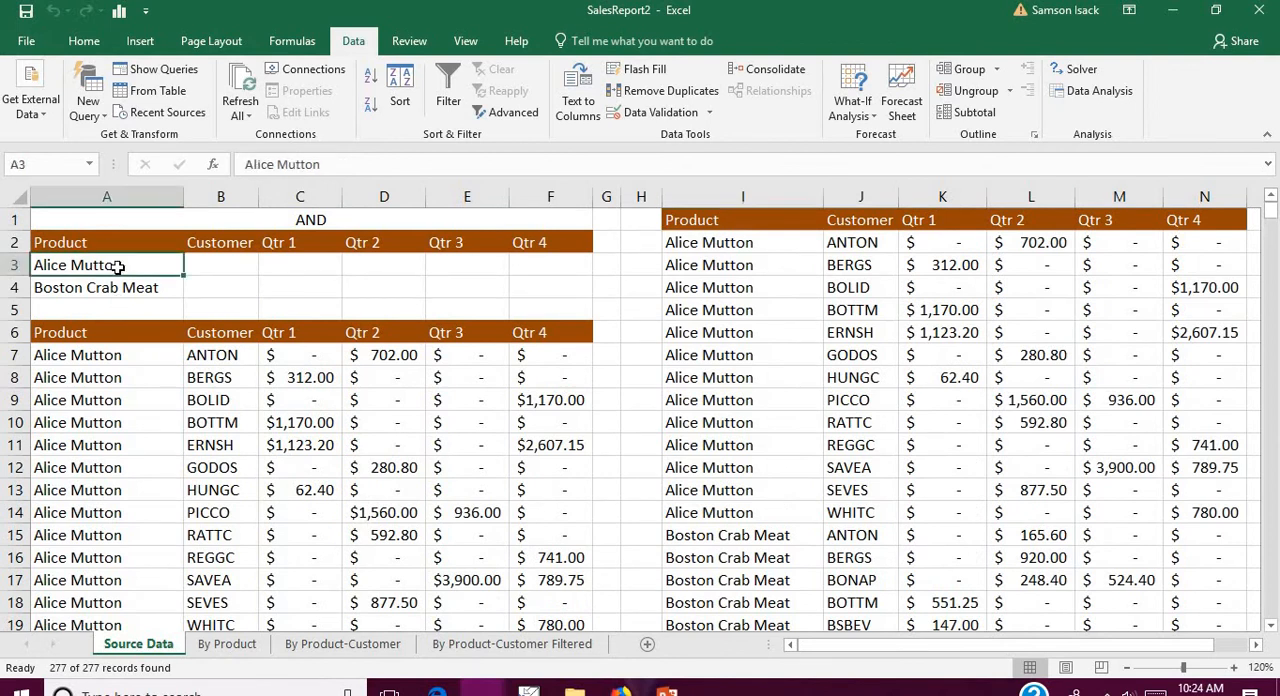
{"action": "left_click", "coordinate": [168, 290]}
{"action": "left_click", "coordinate": [166, 264]}
{"action": "left_click", "coordinate": [610, 266]}
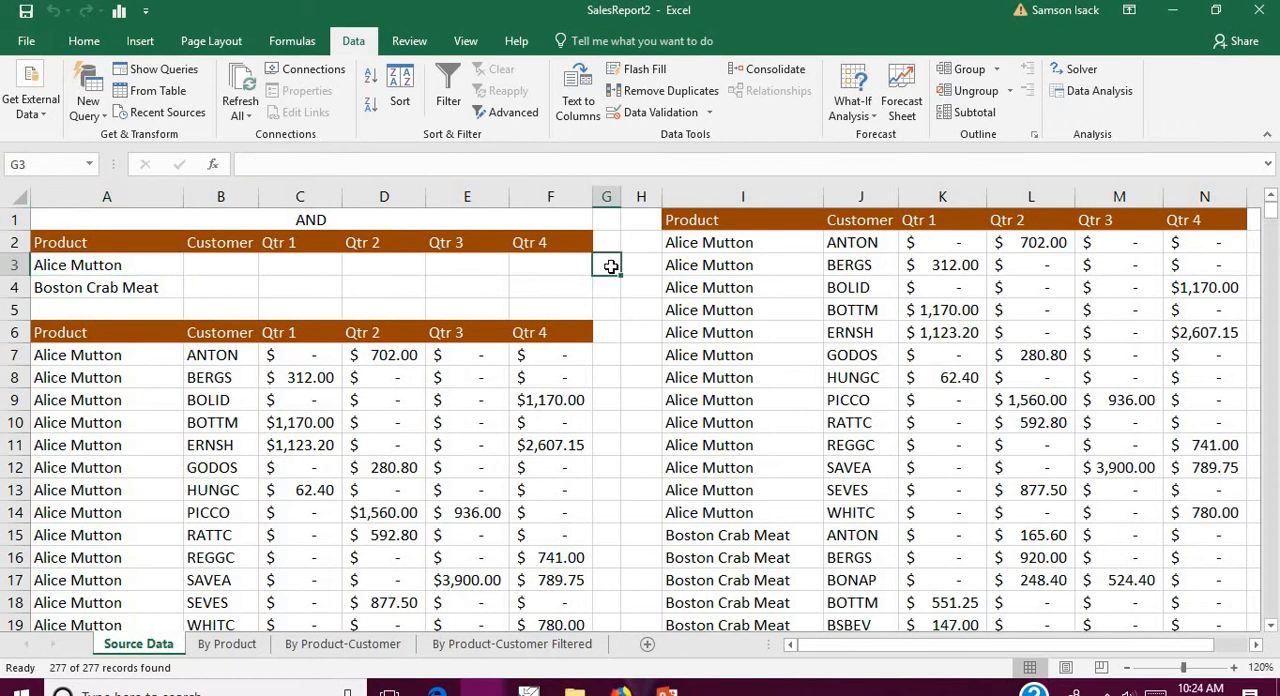
{"action": "type", "text": "O"}
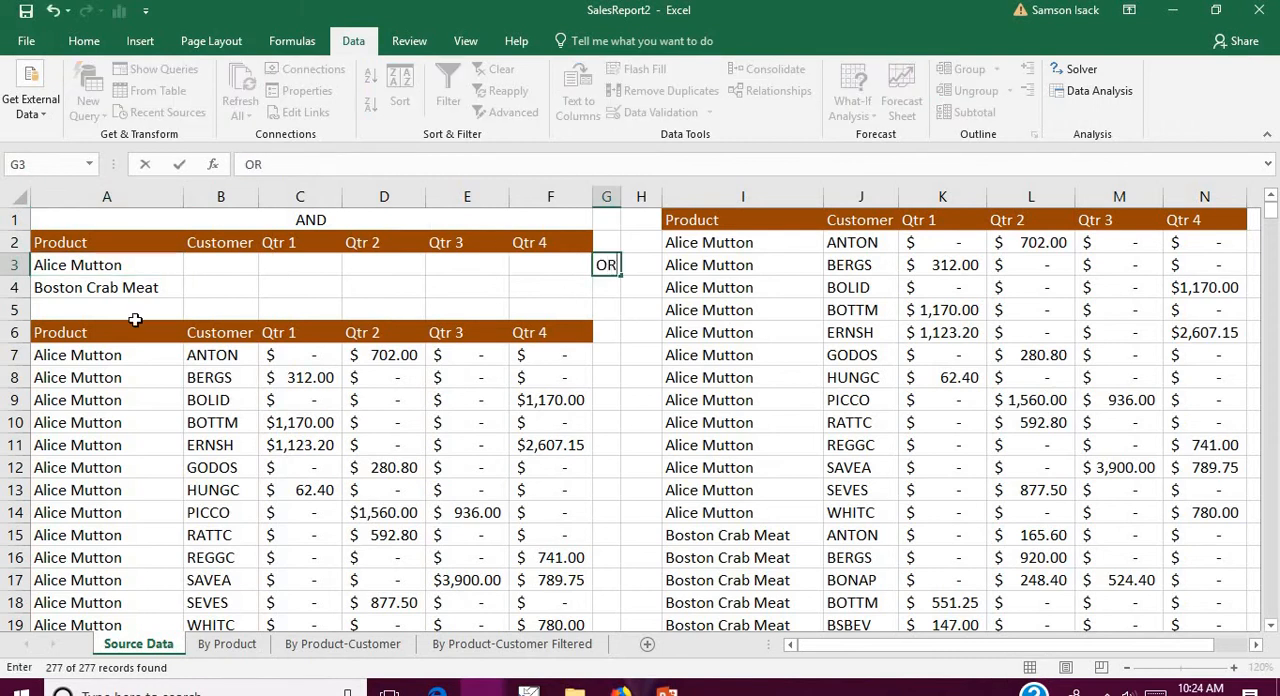
{"action": "type", "text": "R"}
{"action": "left_click", "coordinate": [155, 266]}
Step: Copy customer BOLID from the extracted records in J4 into B3 as the Customer criterion for Alice Mutton
{"action": "left_click", "coordinate": [241, 268]}
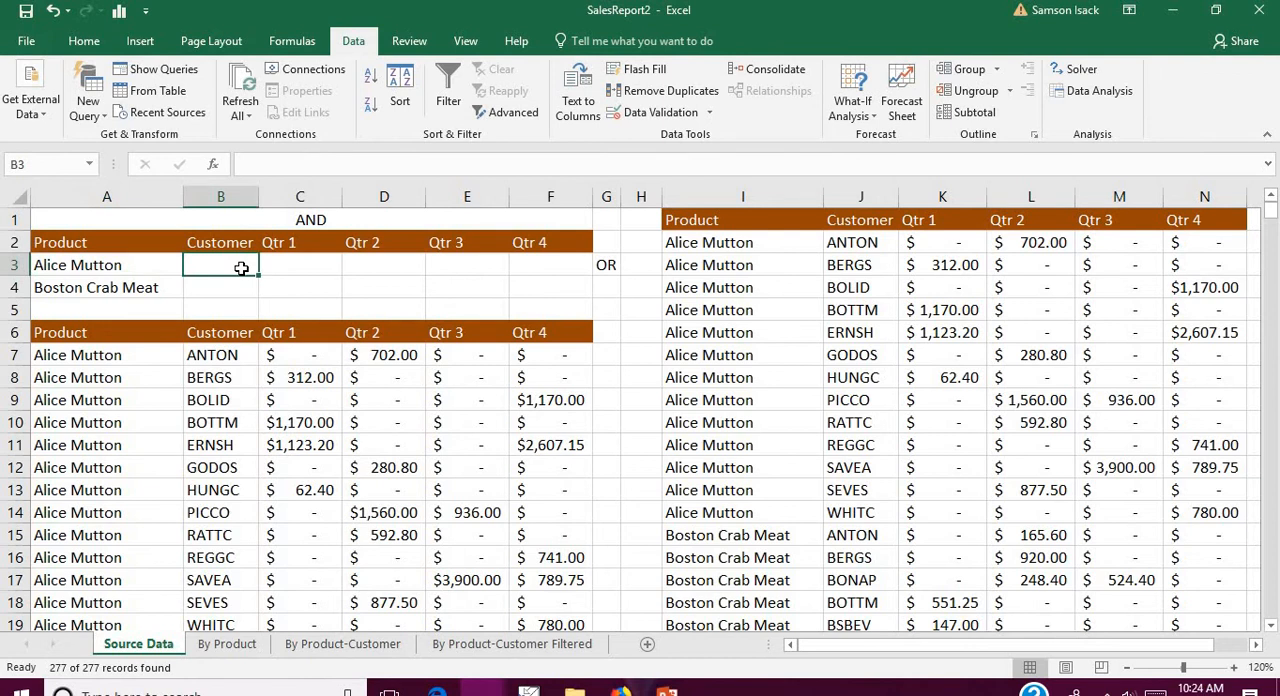
{"action": "left_click", "coordinate": [151, 269]}
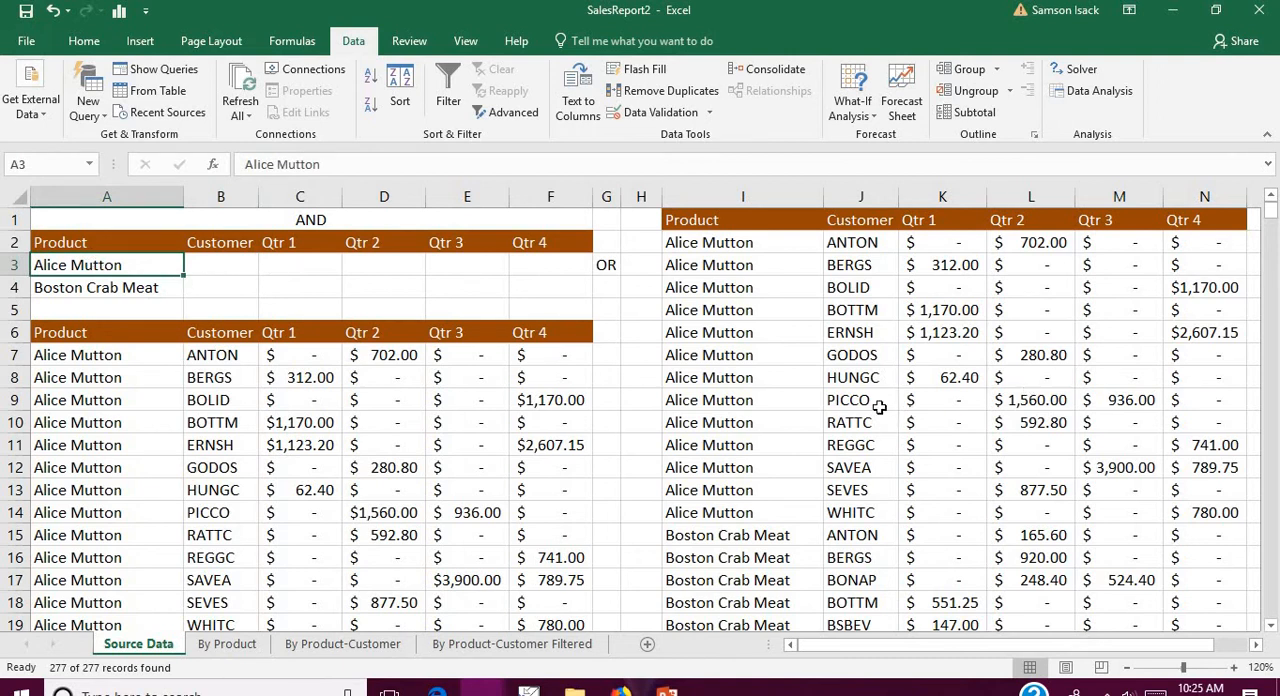
{"action": "double_click", "coordinate": [881, 290]}
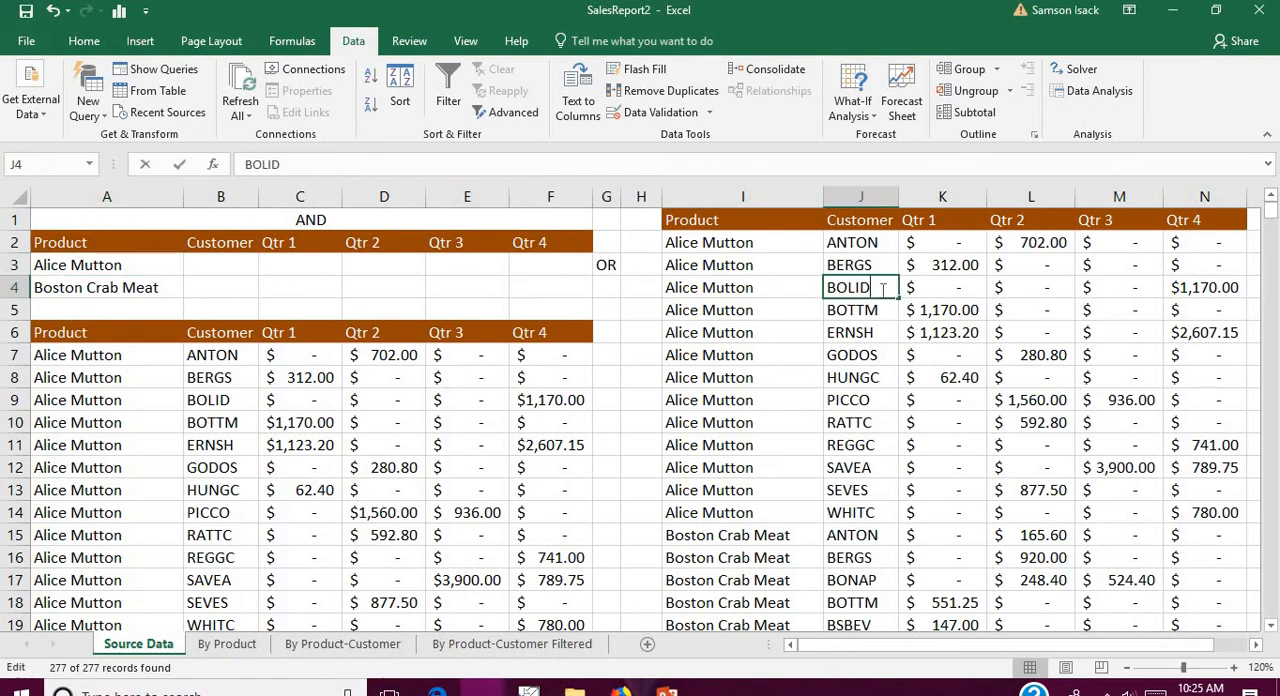
{"action": "left_click_drag", "start_coordinate": [880, 288], "coordinate": [789, 285]}
{"action": "key", "text": "ctrl+c"}
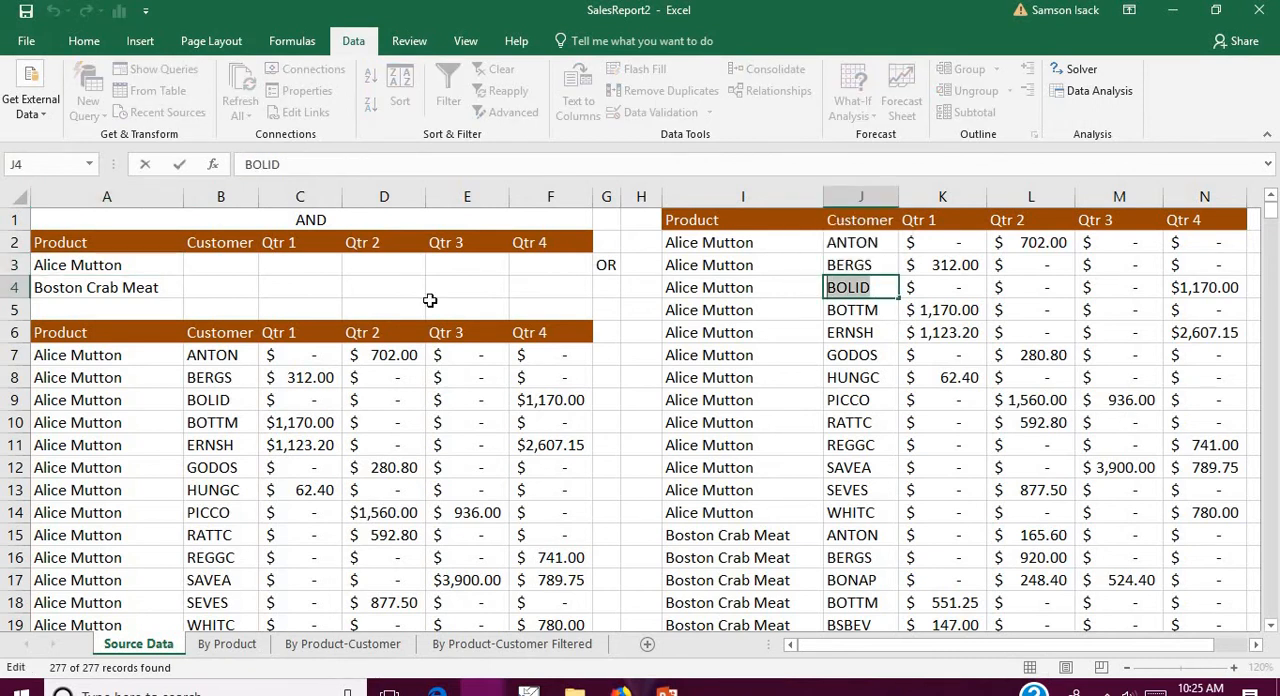
{"action": "left_click", "coordinate": [241, 268]}
{"action": "key", "text": "ctrl+v"}
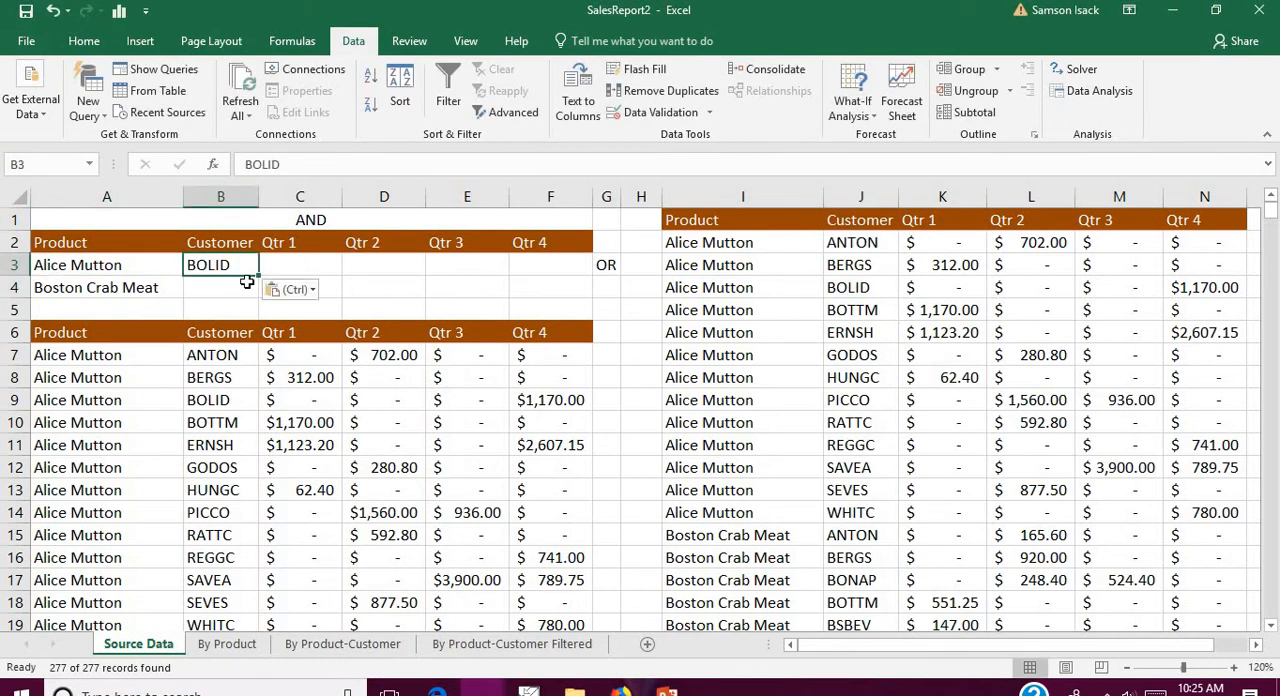
Step: Copy customer ANTON from the extracted records in J15 into B4 as the Customer criterion for Boston Crab Meat
{"action": "left_click", "coordinate": [249, 287]}
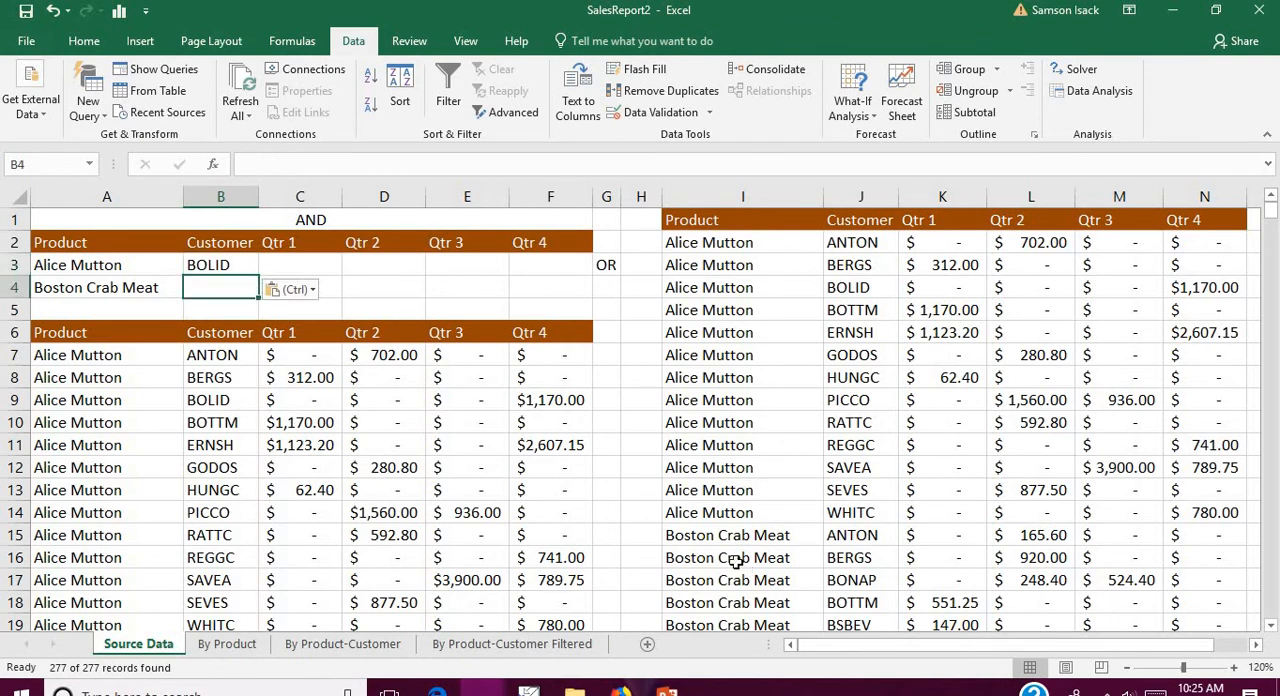
{"action": "double_click", "coordinate": [884, 537]}
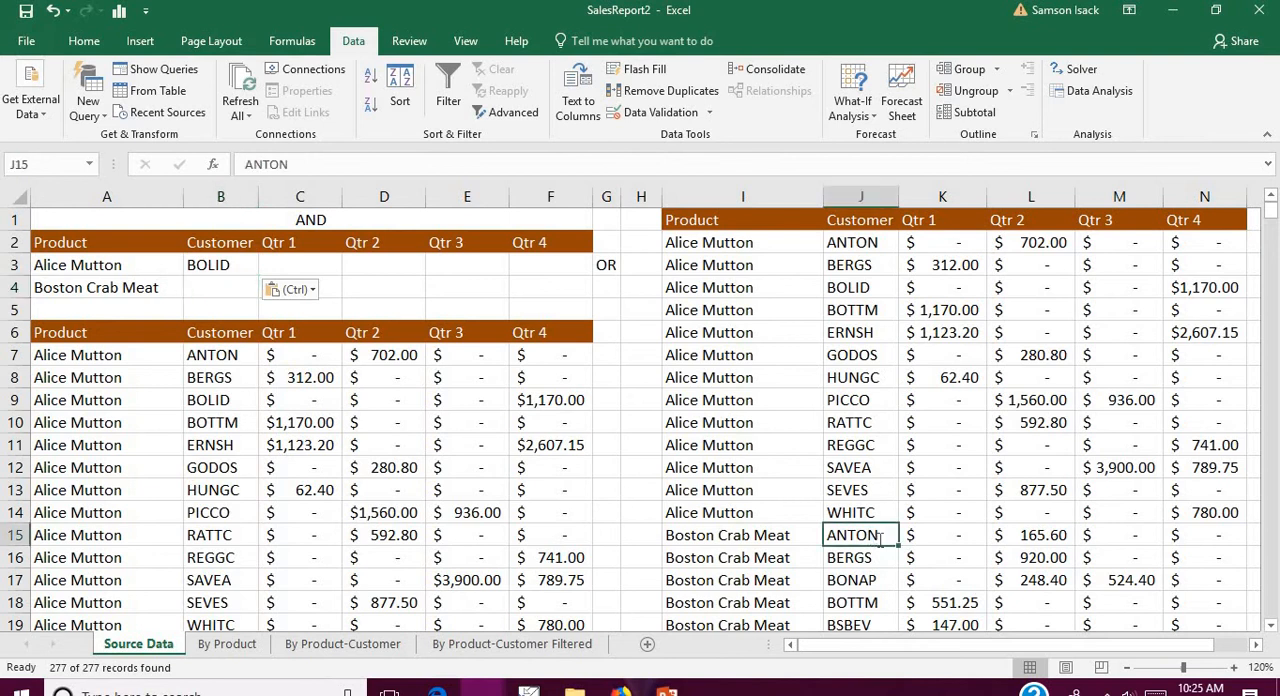
{"action": "left_click_drag", "start_coordinate": [884, 537], "coordinate": [777, 537]}
{"action": "key", "text": "ctrl+c"}
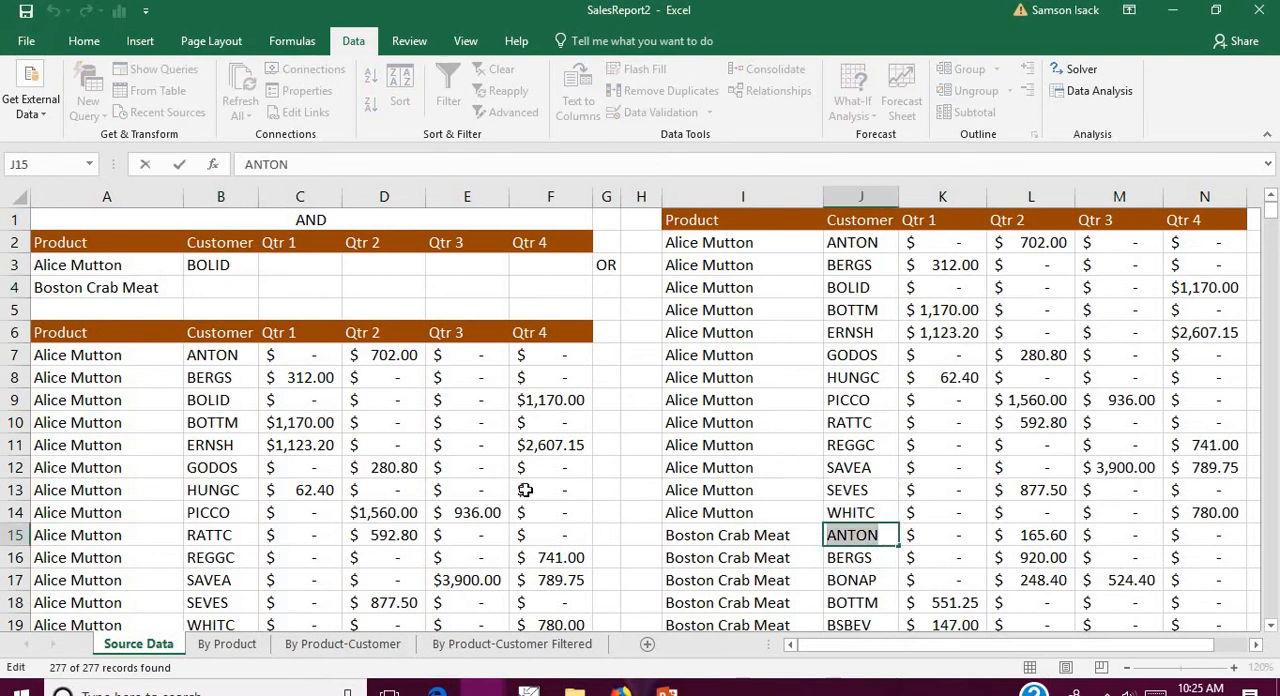
{"action": "left_click", "coordinate": [243, 284]}
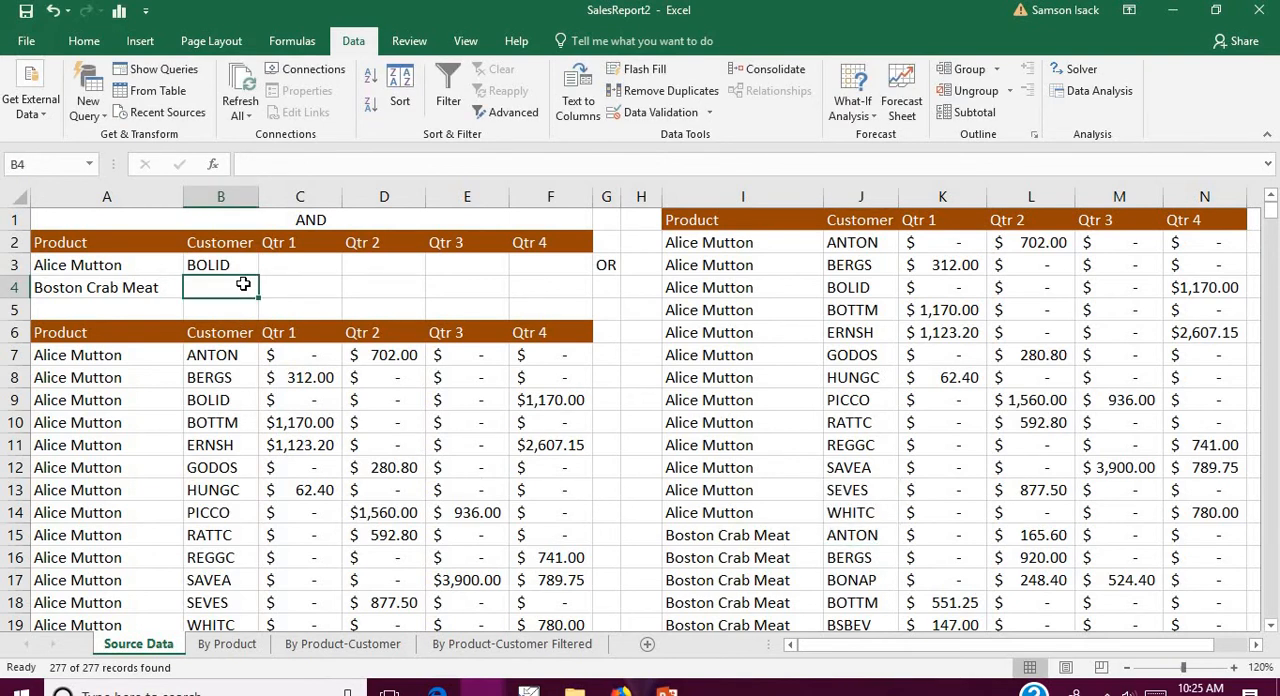
{"action": "key", "text": "ctrl+v"}
{"action": "left_click", "coordinate": [366, 270]}
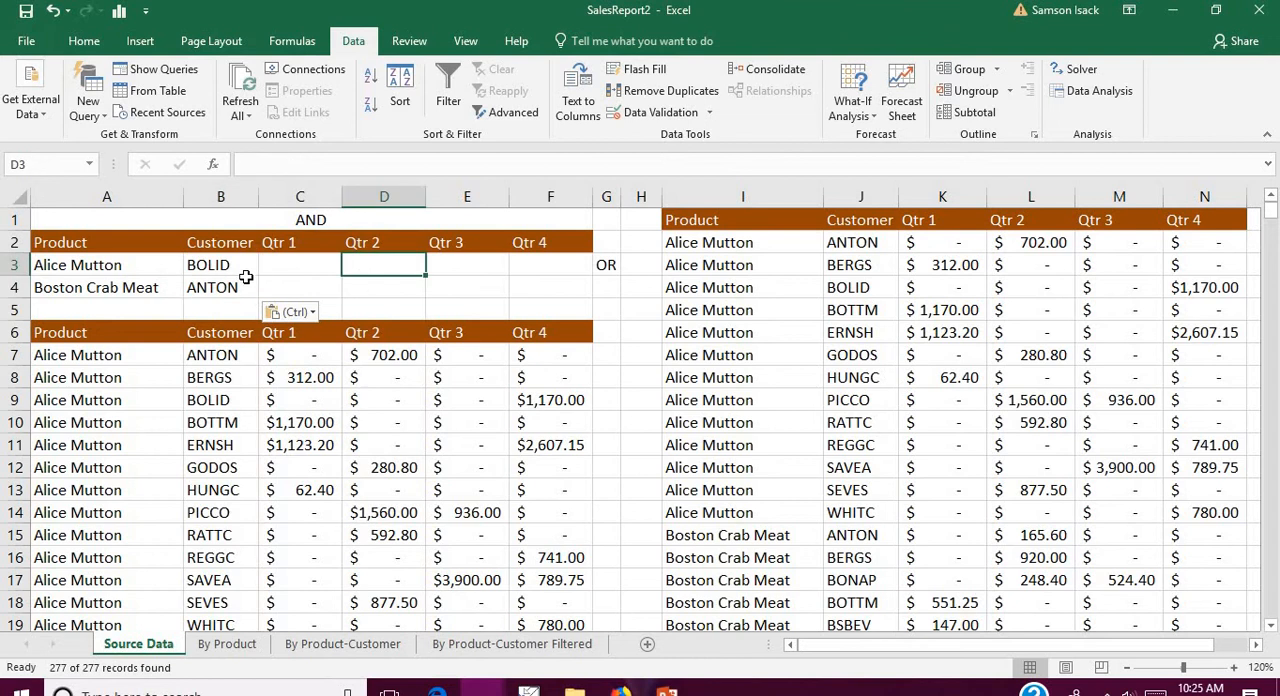
Step: Run an Advanced Filter on SourceData with the Product and Customer criteria in A2:F4, copying the matching records to I1:N1
{"action": "left_click", "coordinate": [128, 265]}
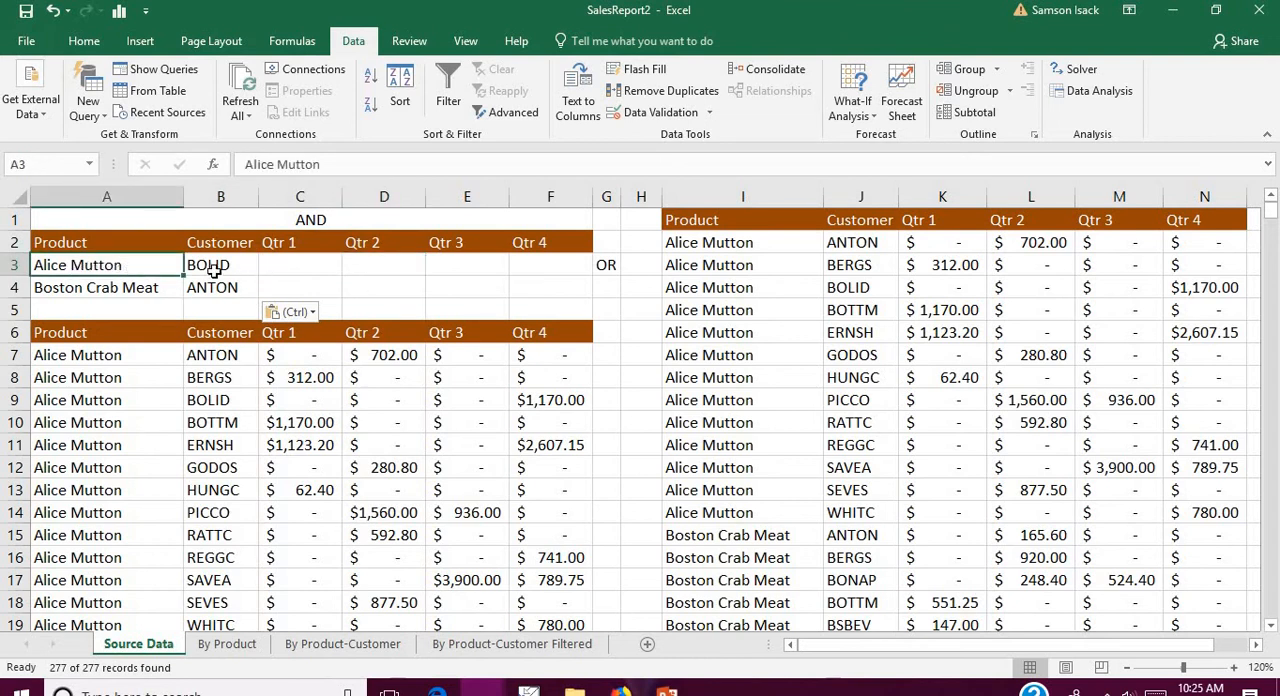
{"action": "left_click", "coordinate": [74, 288]}
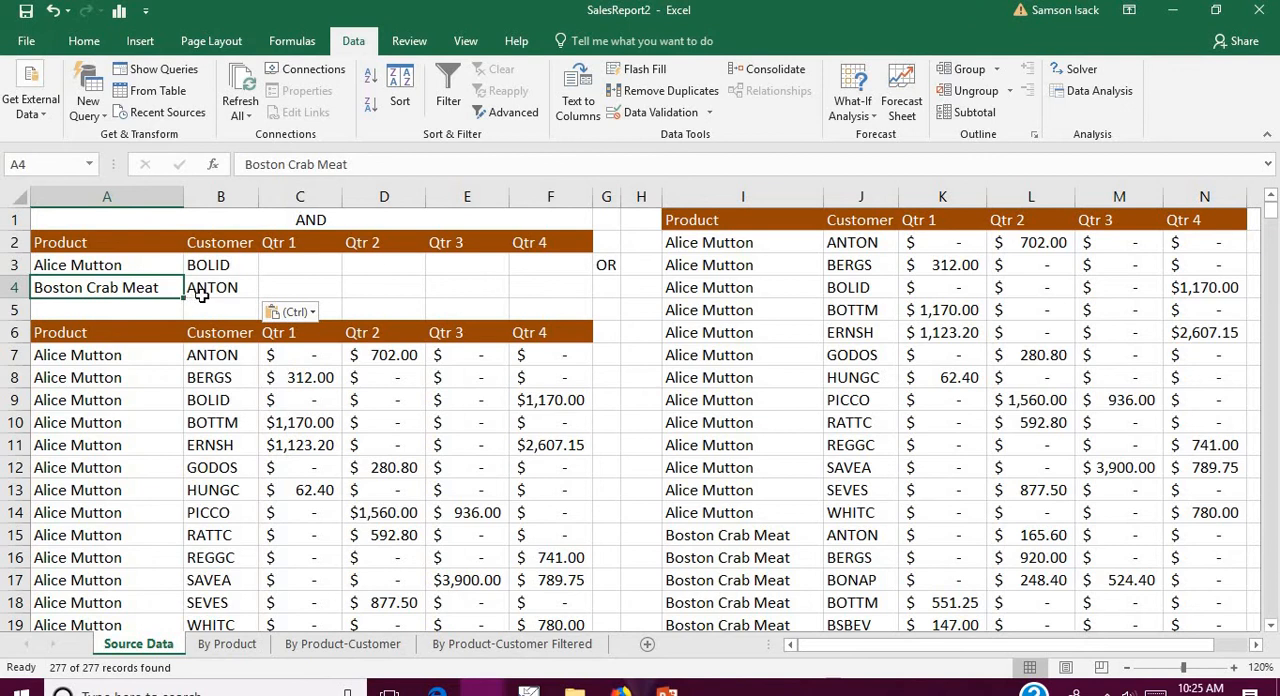
{"action": "left_click", "coordinate": [232, 288]}
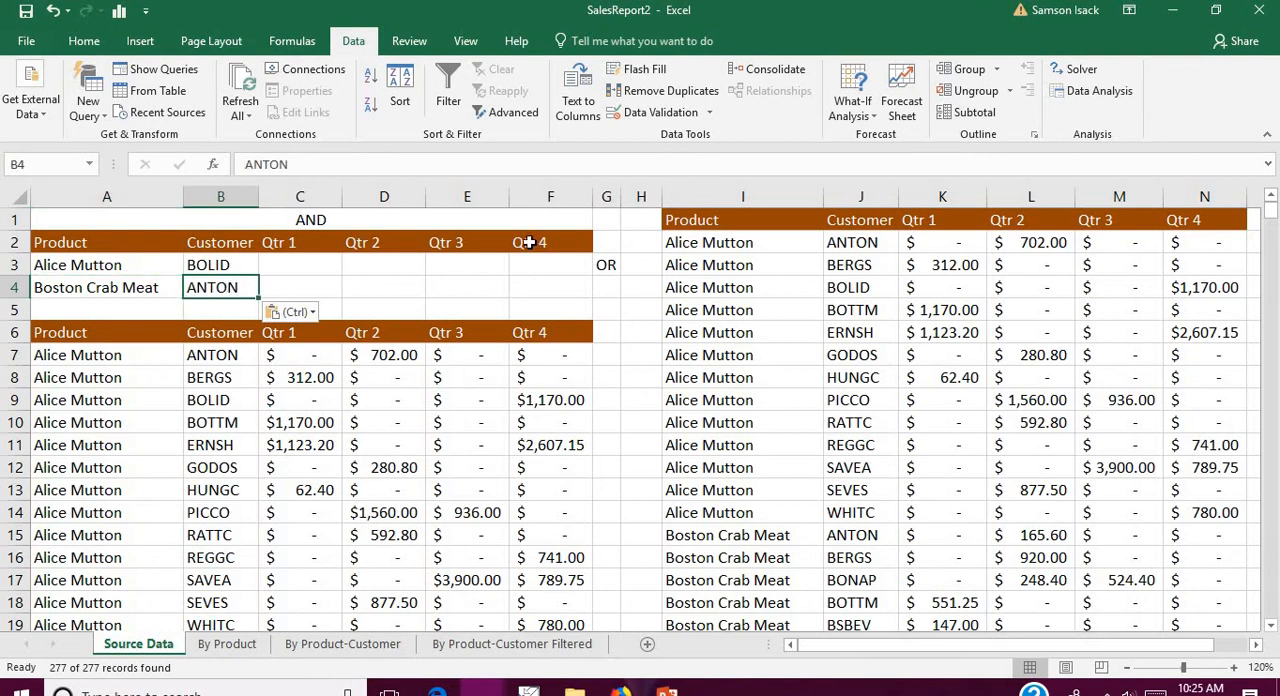
{"action": "left_click", "coordinate": [716, 232]}
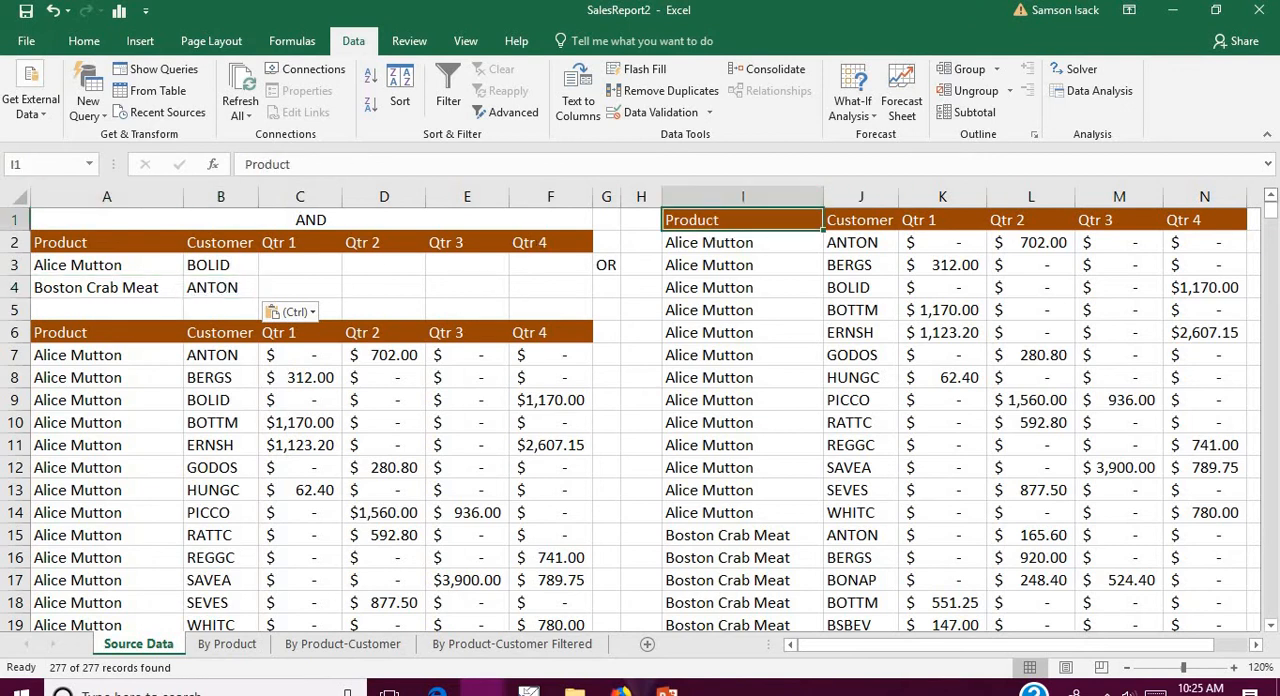
{"action": "left_click", "coordinate": [517, 115]}
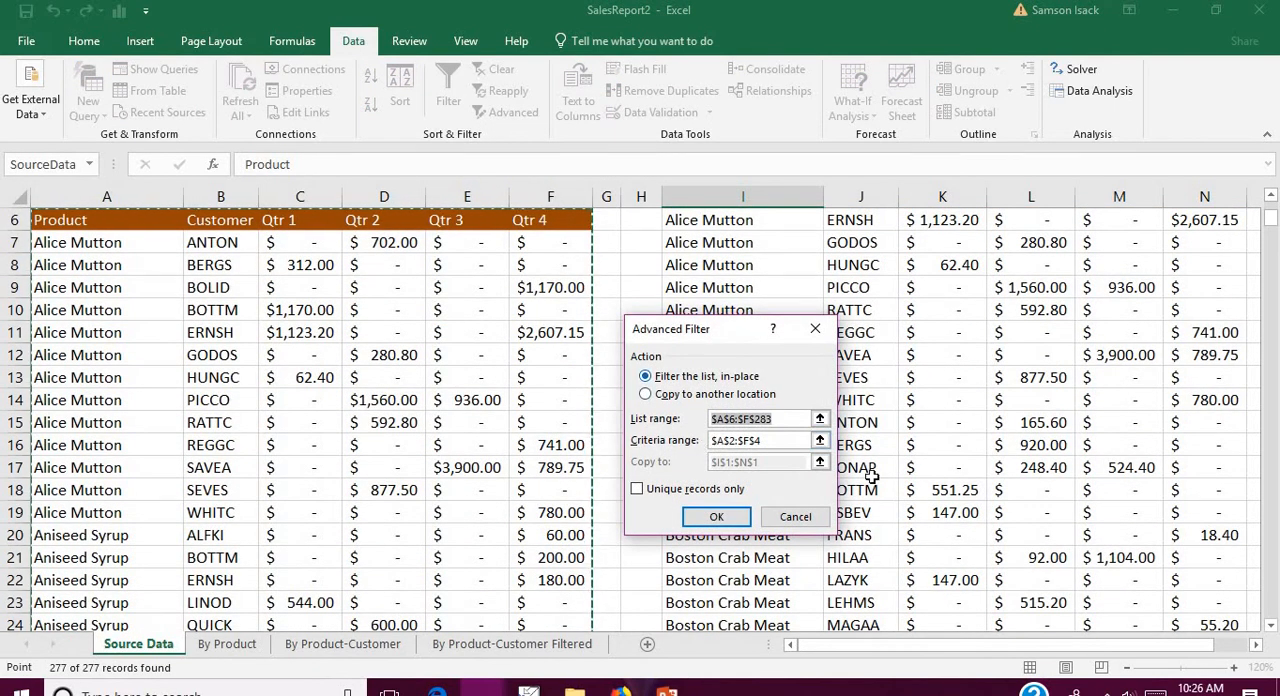
{"action": "type", "text": "$"}
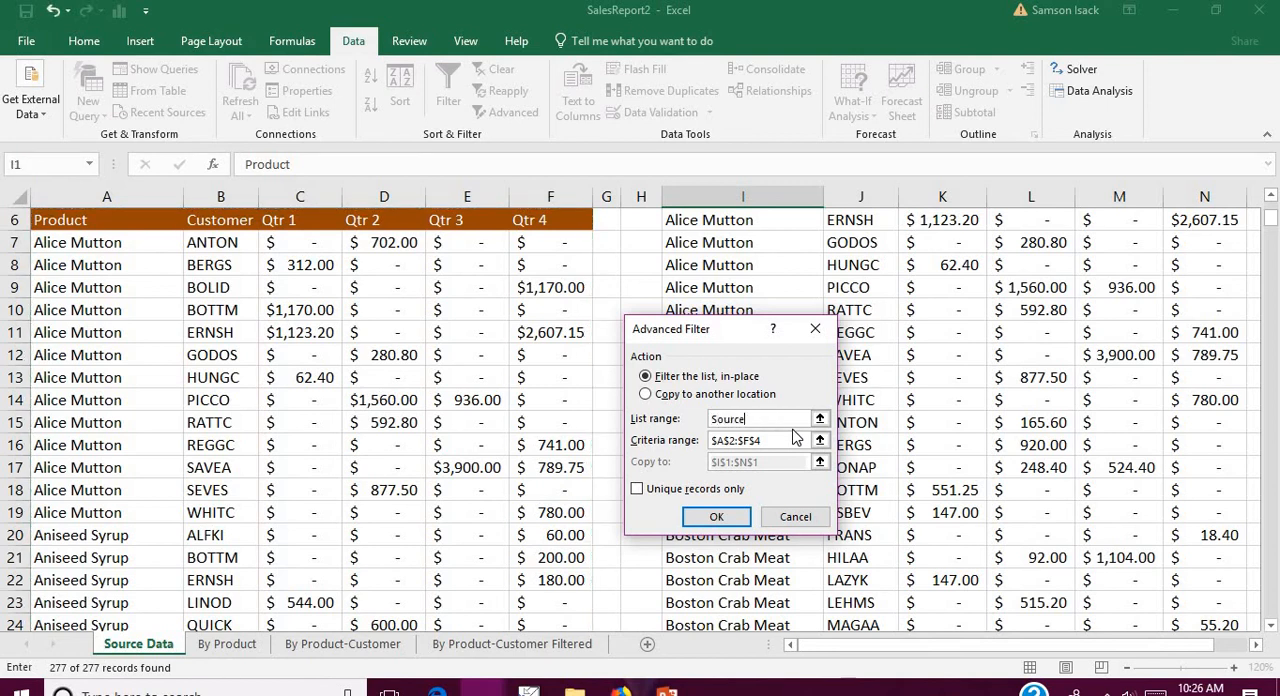
{"action": "left_click", "coordinate": [766, 441]}
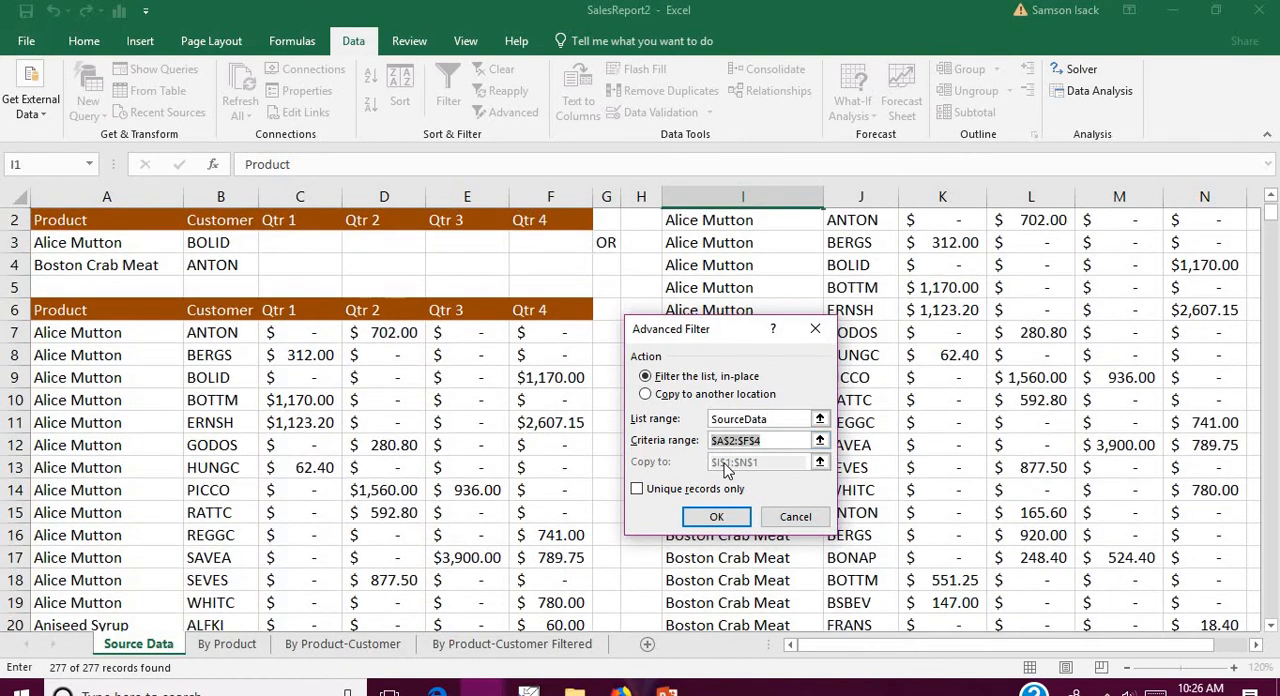
{"action": "left_click_drag", "start_coordinate": [580, 263], "coordinate": [50, 216]}
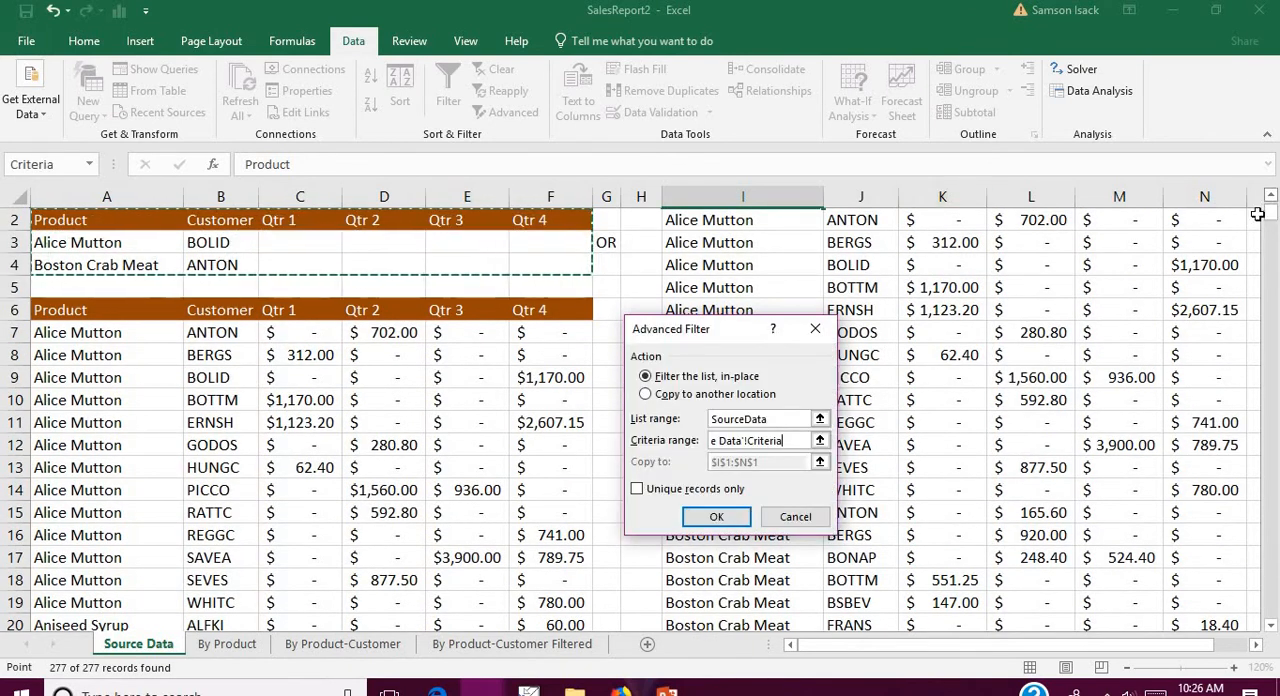
{"action": "left_click", "coordinate": [1270, 196]}
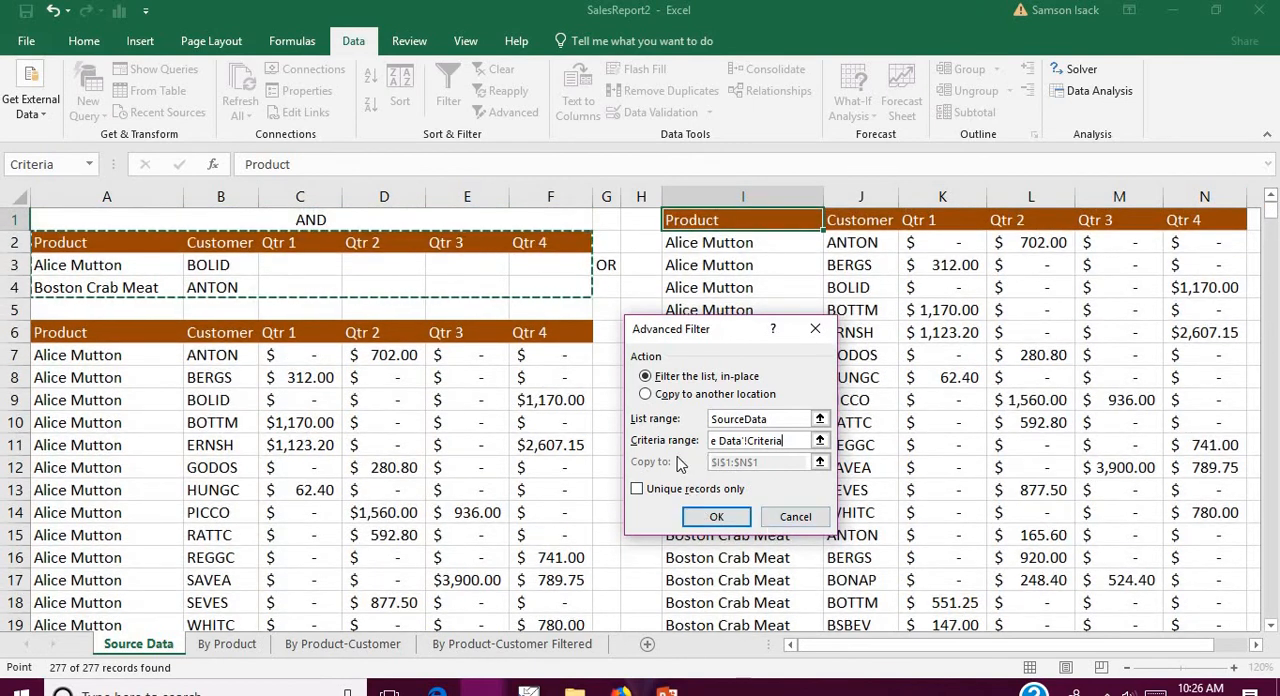
{"action": "left_click", "coordinate": [646, 394]}
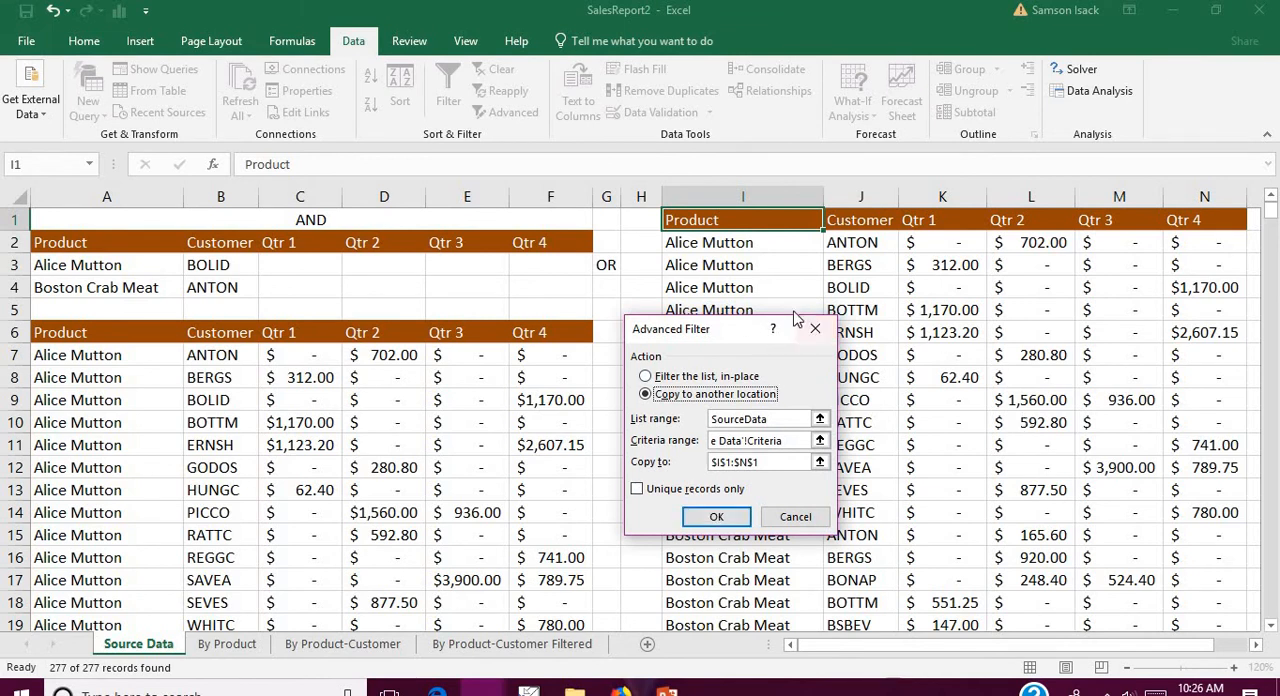
{"action": "left_click", "coordinate": [729, 523]}
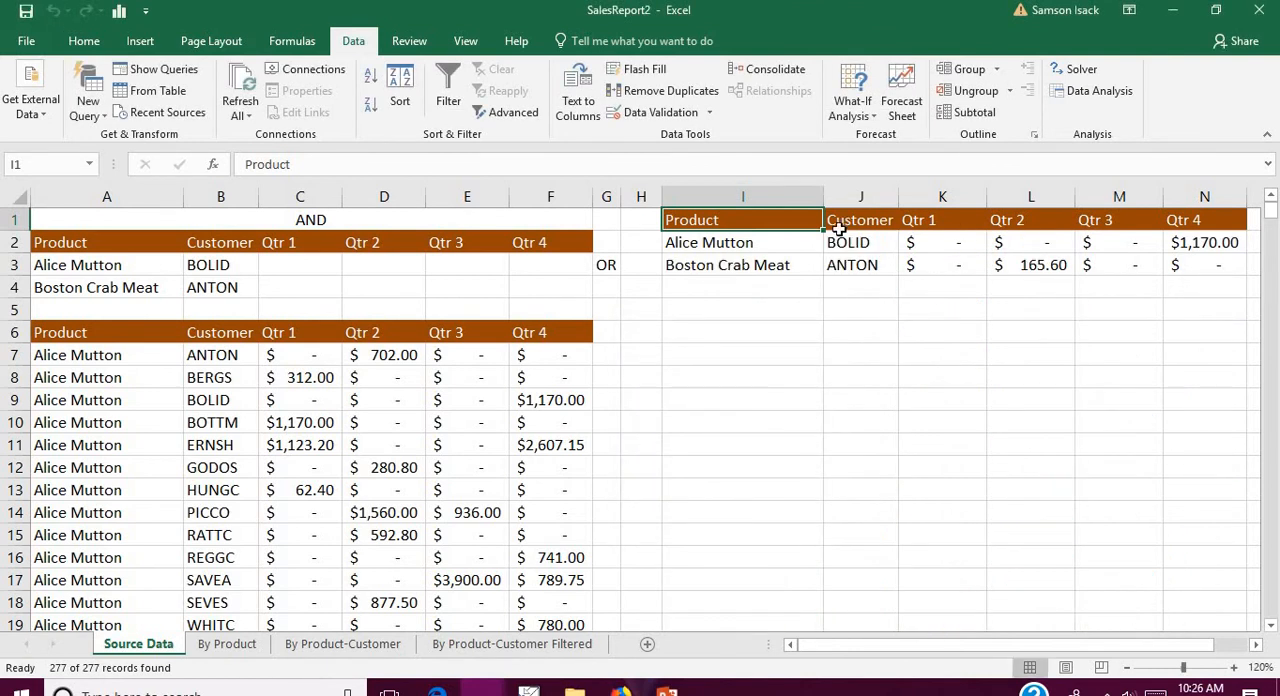
Step: Check the product and customer of each extracted record against the combined AND and OR criteria
{"action": "left_click", "coordinate": [811, 245]}
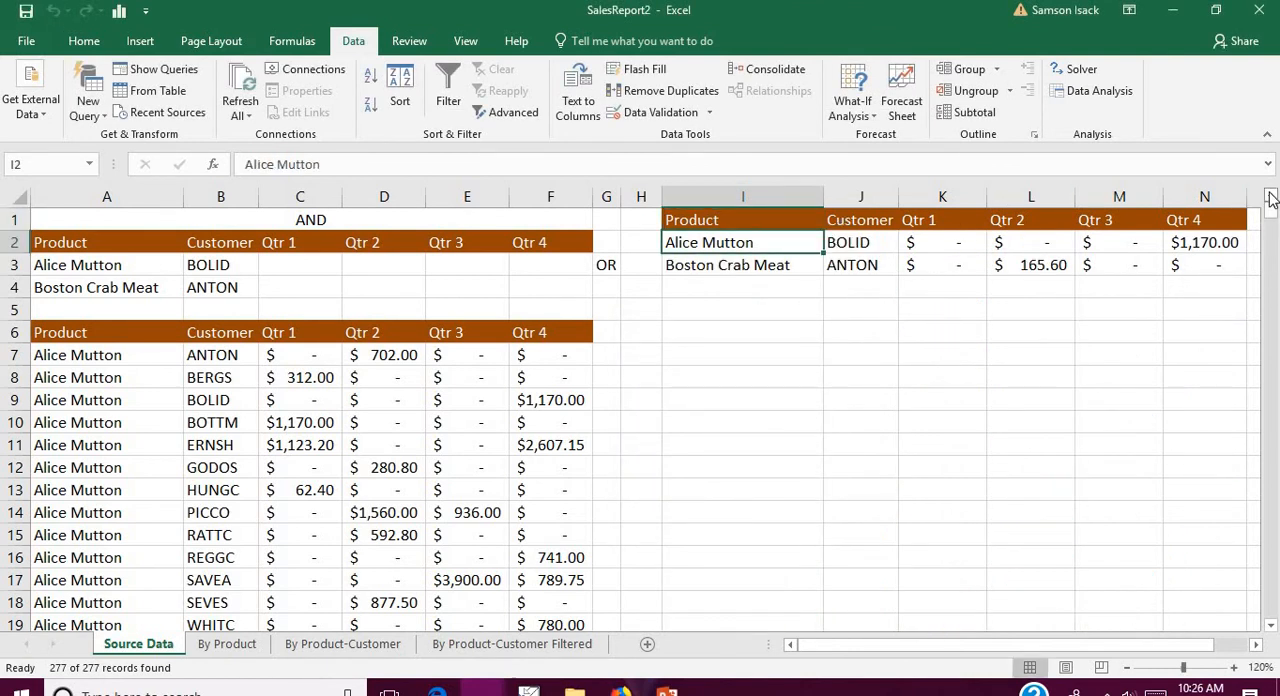
{"action": "left_click", "coordinate": [745, 262]}
{"action": "left_click", "coordinate": [752, 248]}
{"action": "left_click", "coordinate": [885, 247]}
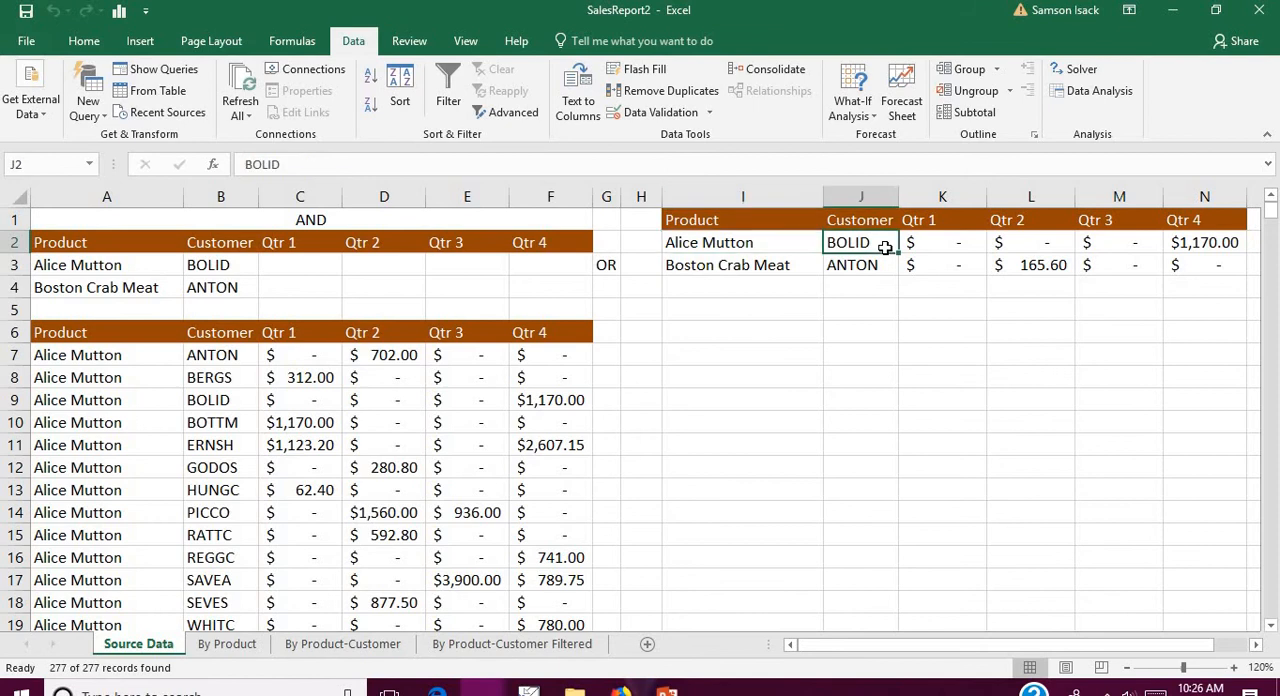
{"action": "left_click", "coordinate": [734, 266]}
{"action": "left_click", "coordinate": [874, 271]}
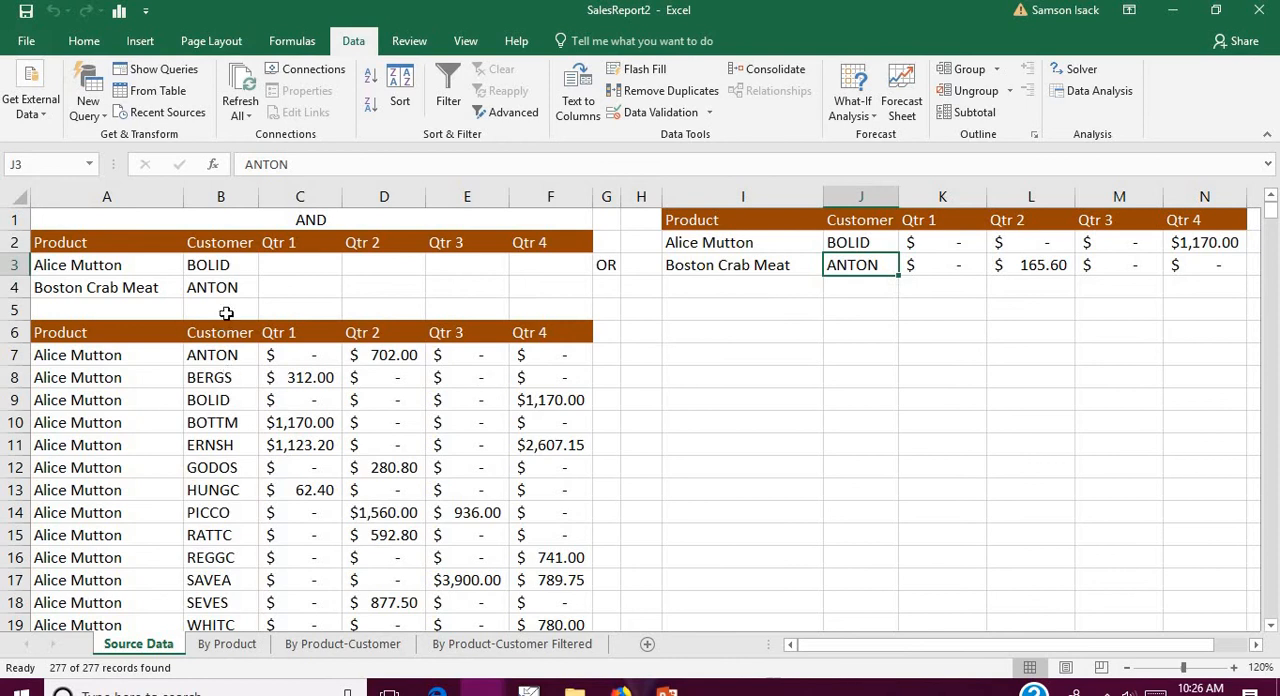
Step: Clear the Customer criteria in B3 and B4
{"action": "left_click_drag", "start_coordinate": [210, 264], "coordinate": [212, 293]}
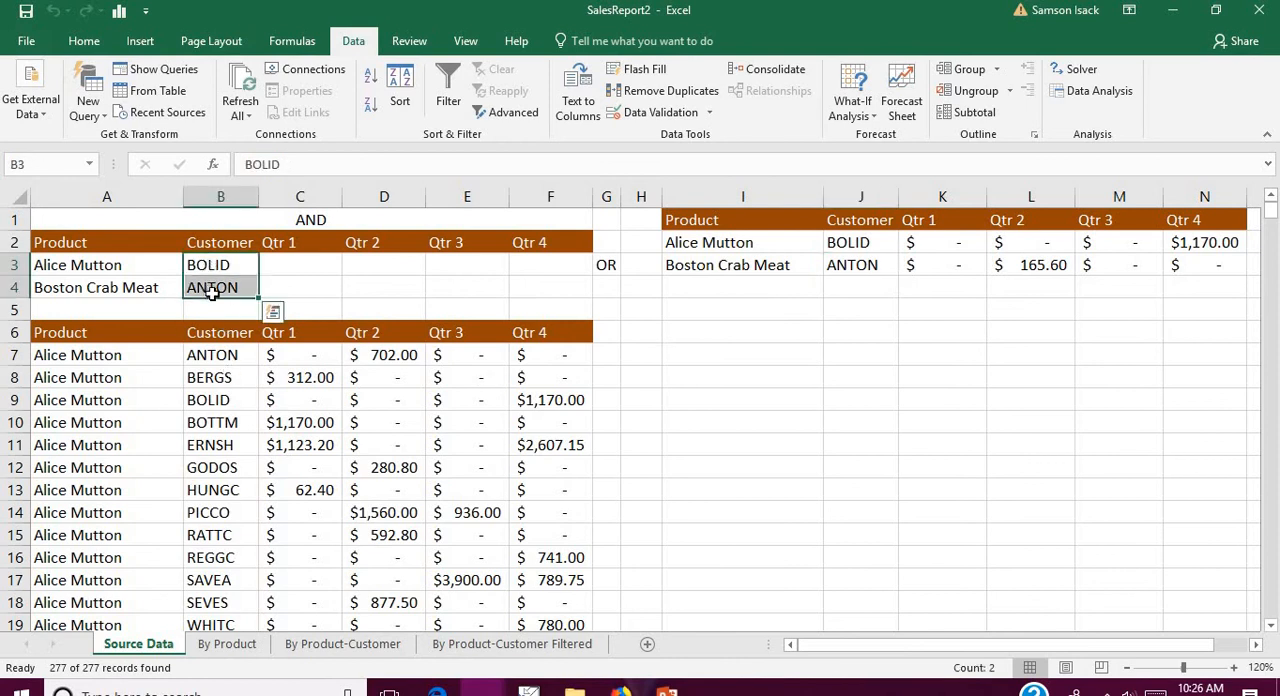
{"action": "key", "text": "BackSpace"}
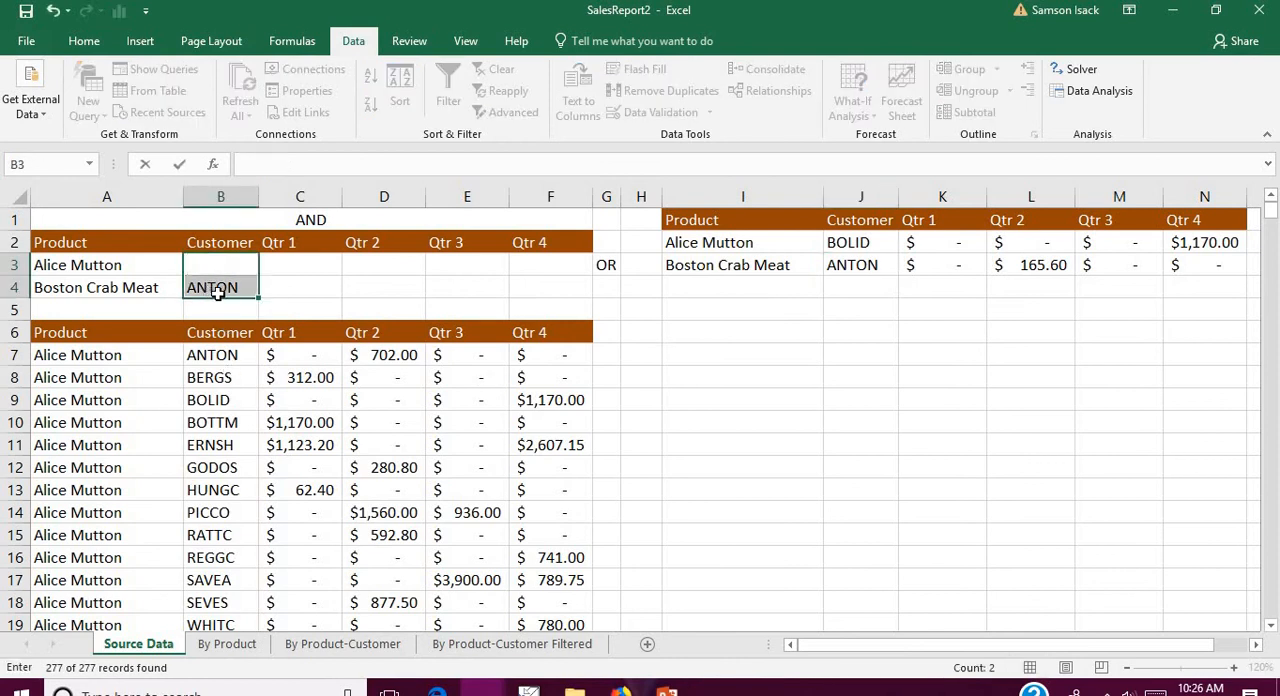
{"action": "left_click", "coordinate": [217, 293]}
{"action": "key", "text": "BackSpace"}
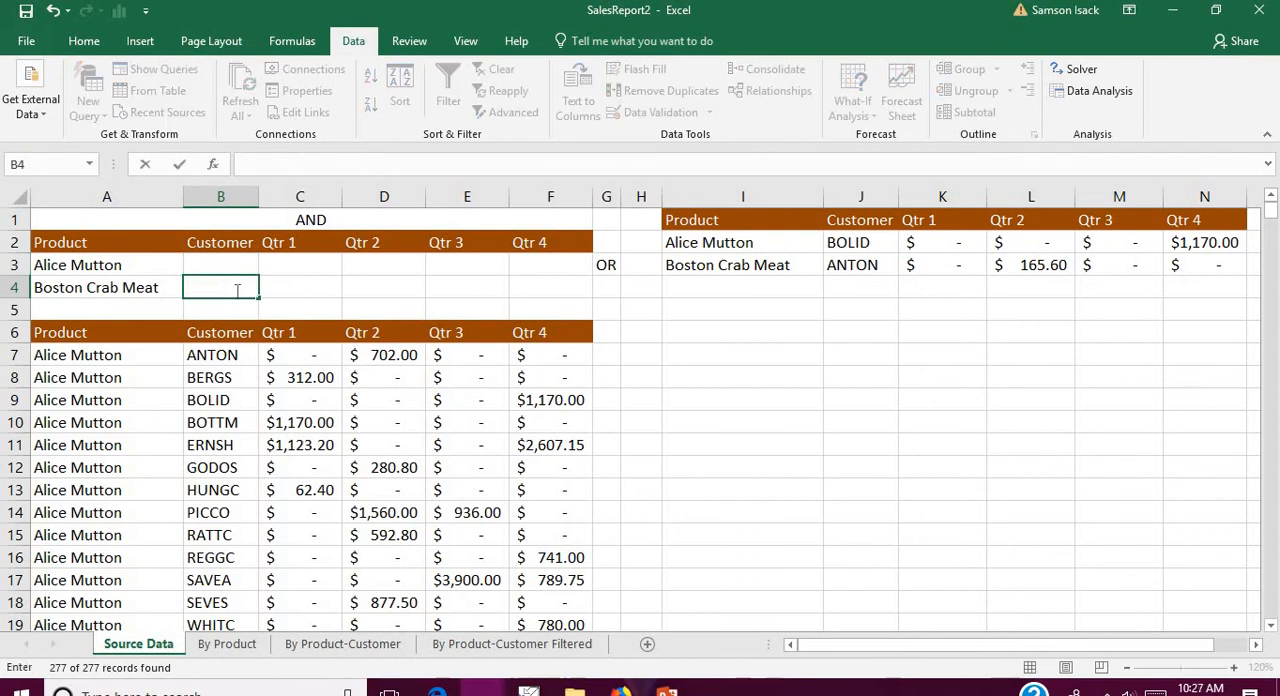
Step: Enter 0 as the Qtr 1 criterion in C3 and C4 for both products
{"action": "left_click", "coordinate": [315, 268]}
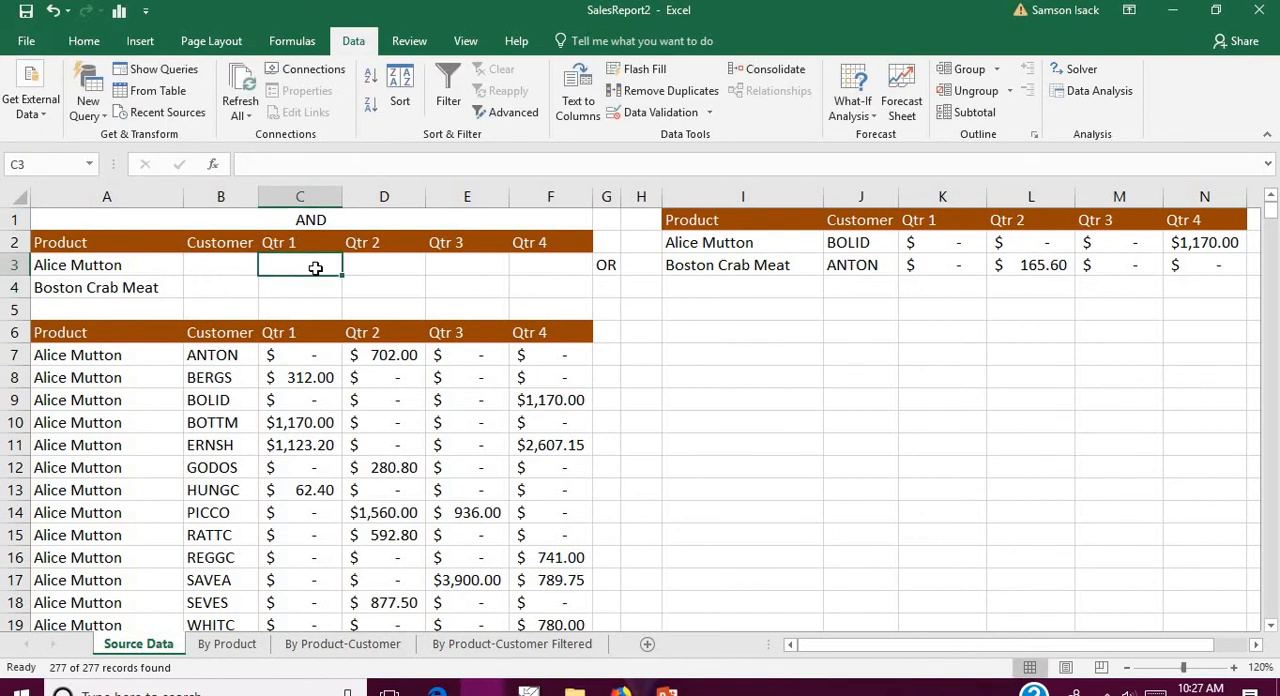
{"action": "type", "text": "0"}
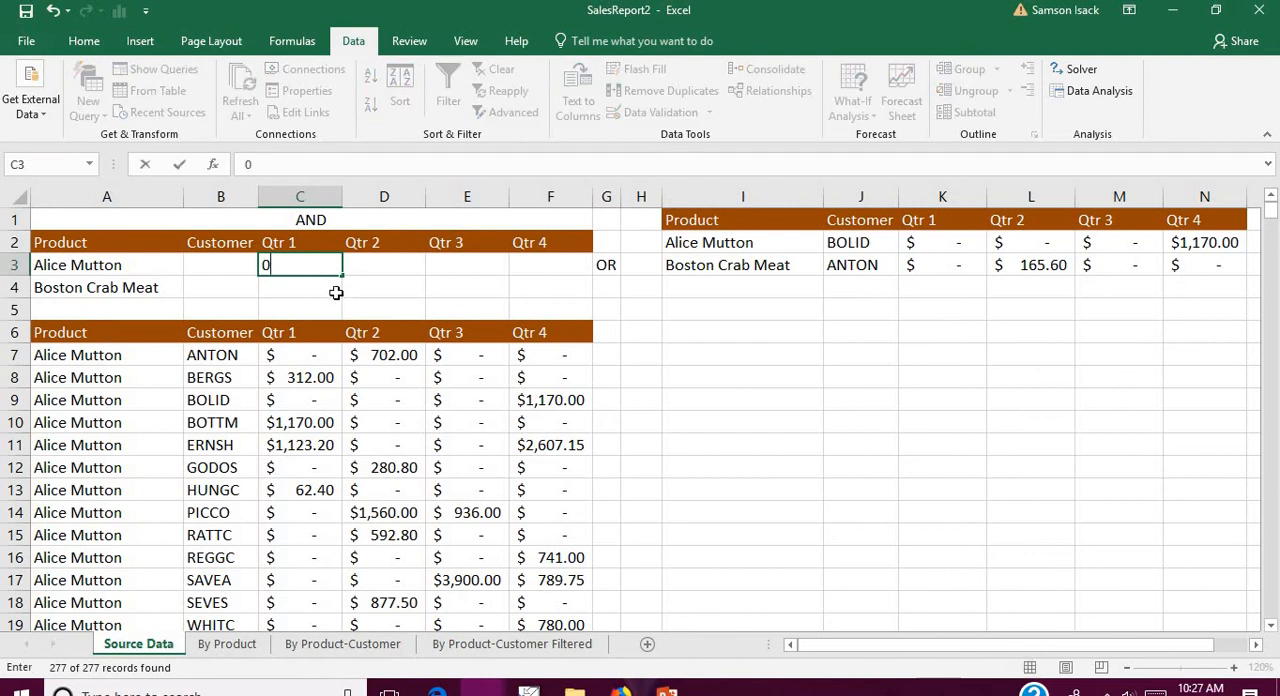
{"action": "left_click", "coordinate": [330, 287]}
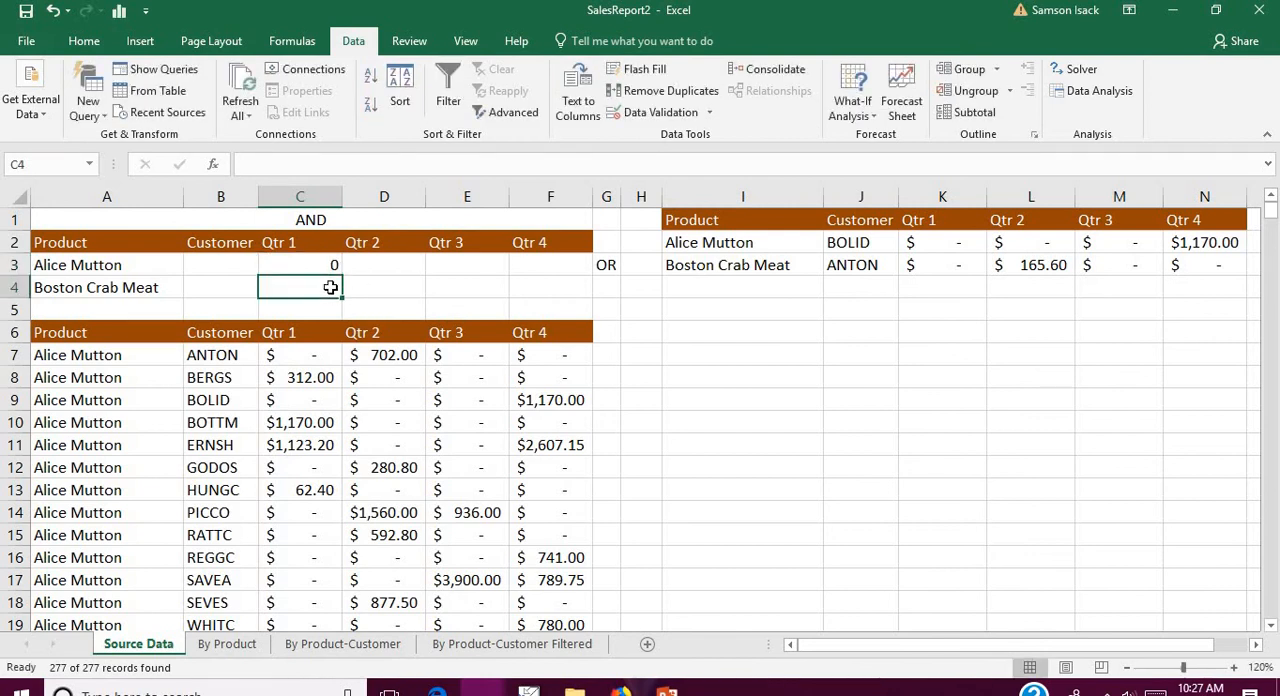
{"action": "type", "text": "0"}
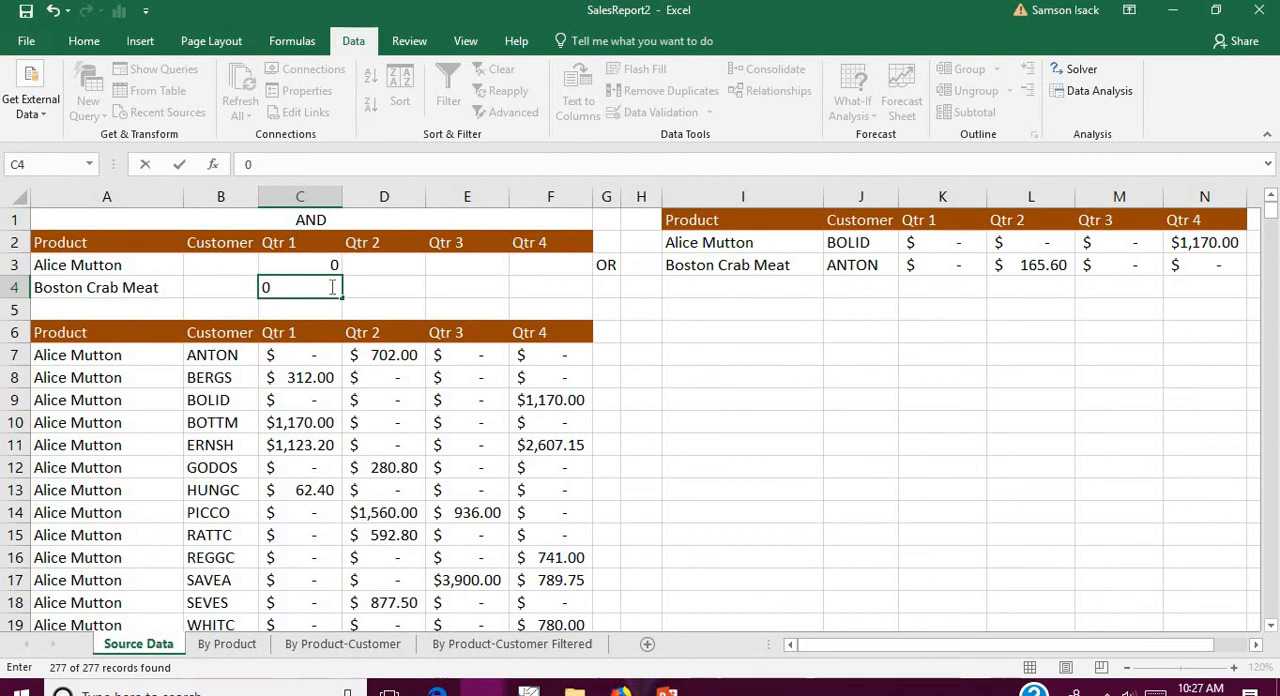
{"action": "left_click", "coordinate": [373, 281]}
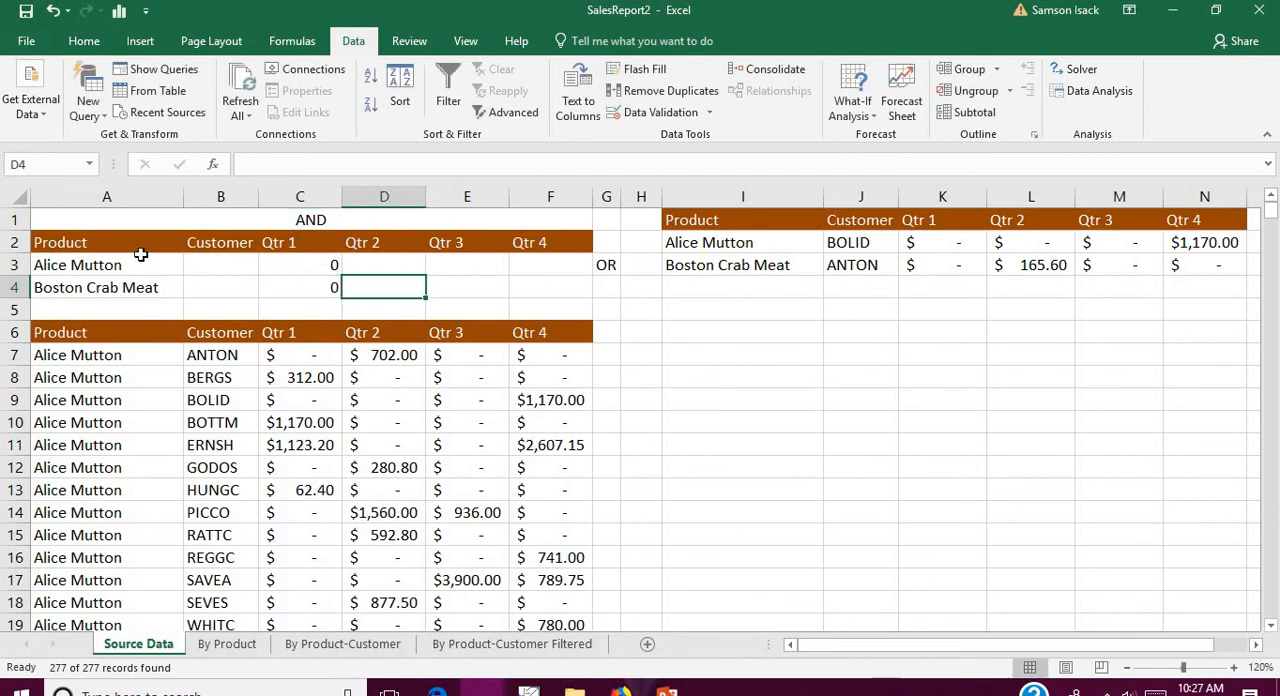
Step: Run an Advanced Filter on SourceData with the Product and Qtr 1 criteria in A2:F4, copying the matches to I1:N1
{"action": "left_click", "coordinate": [507, 112]}
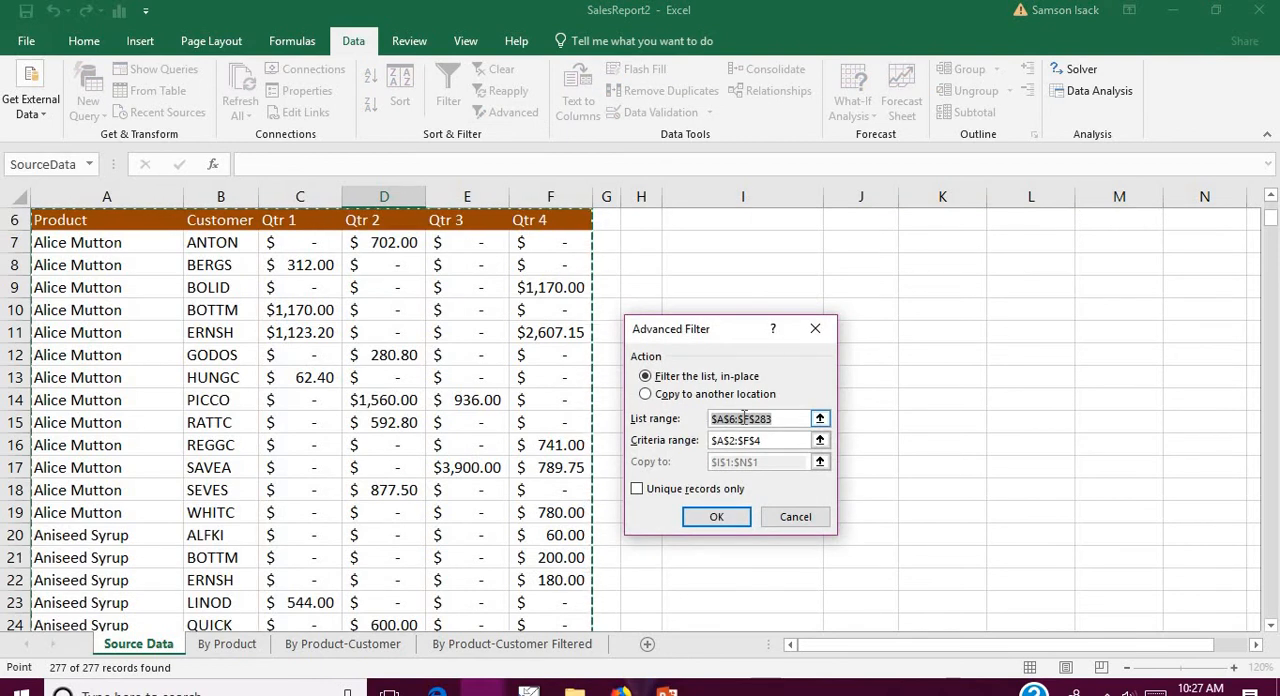
{"action": "type", "text": "$"}
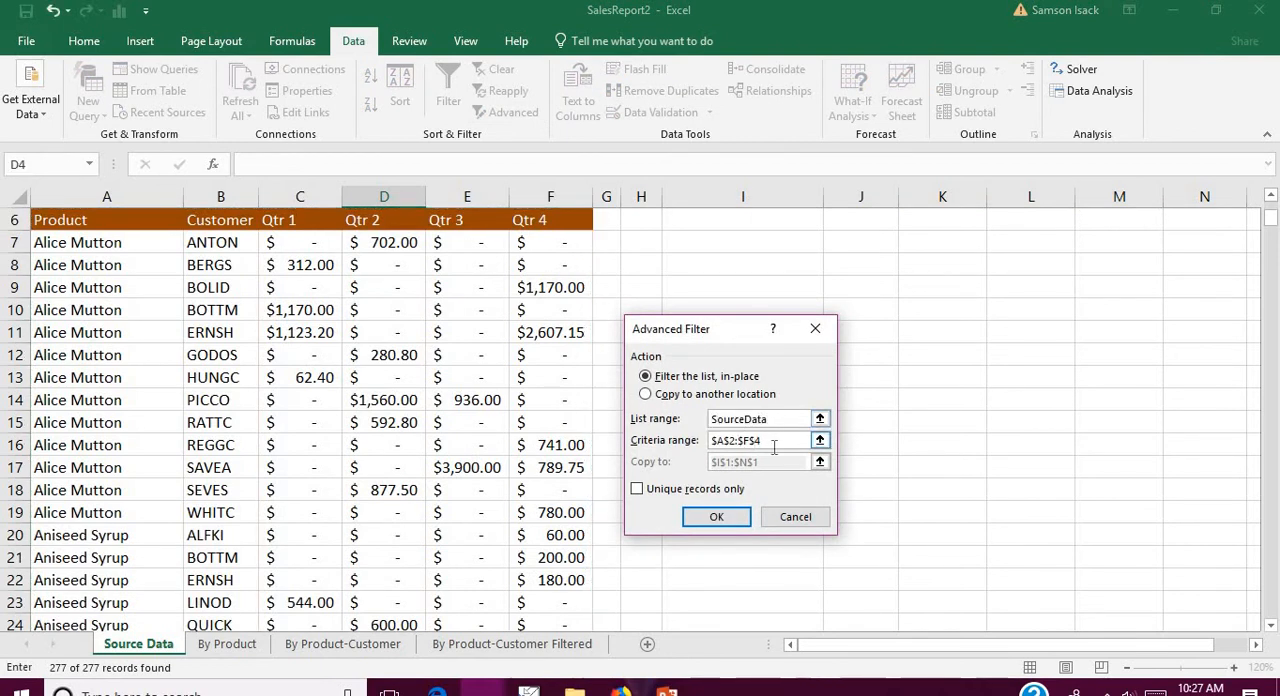
{"action": "key", "text": "Tab"}
{"action": "left_click_drag", "start_coordinate": [568, 270], "coordinate": [90, 220]}
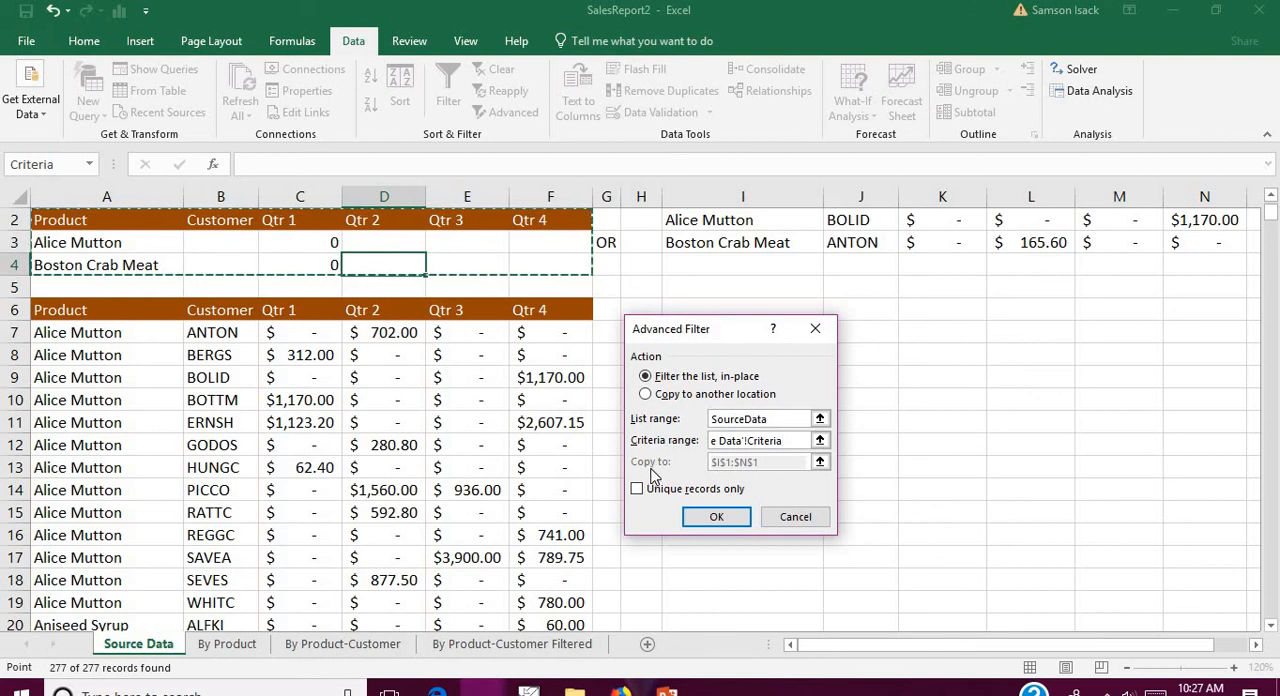
{"action": "left_click", "coordinate": [700, 396]}
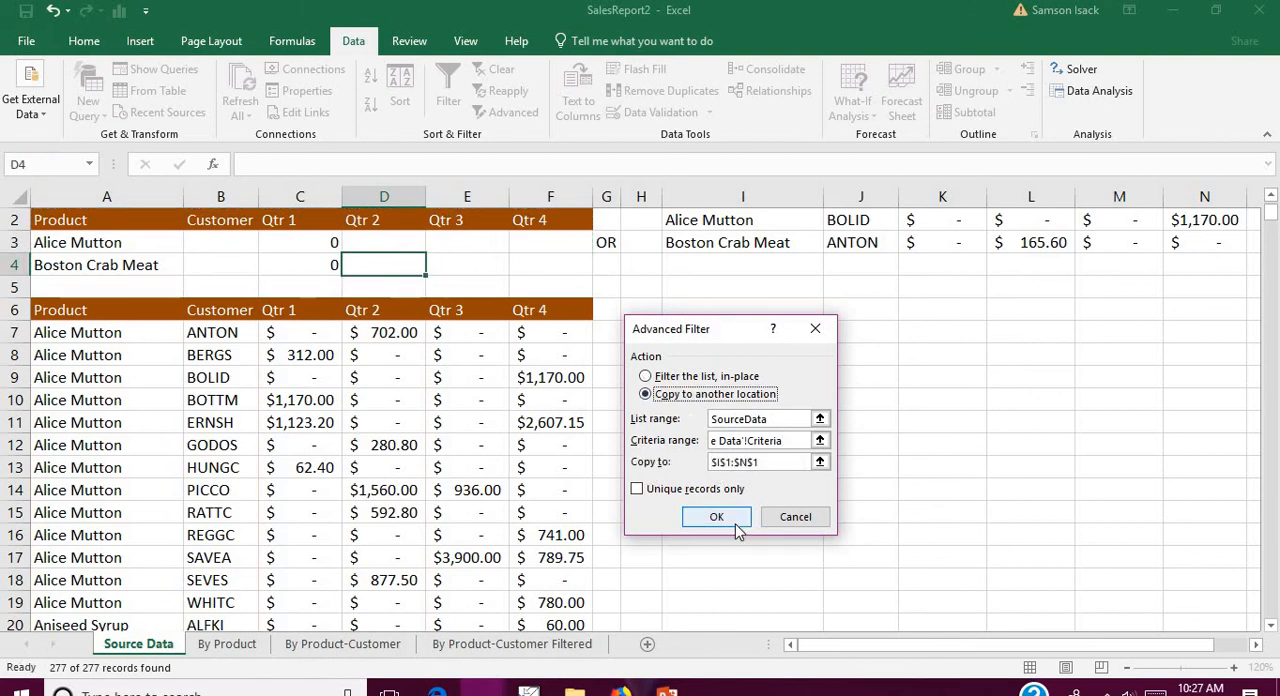
{"action": "left_click", "coordinate": [716, 516]}
Step: Examine the Qtr 1 values of the extracted Alice Mutton and Boston Crab Meat records in column K
{"action": "left_click", "coordinate": [934, 322]}
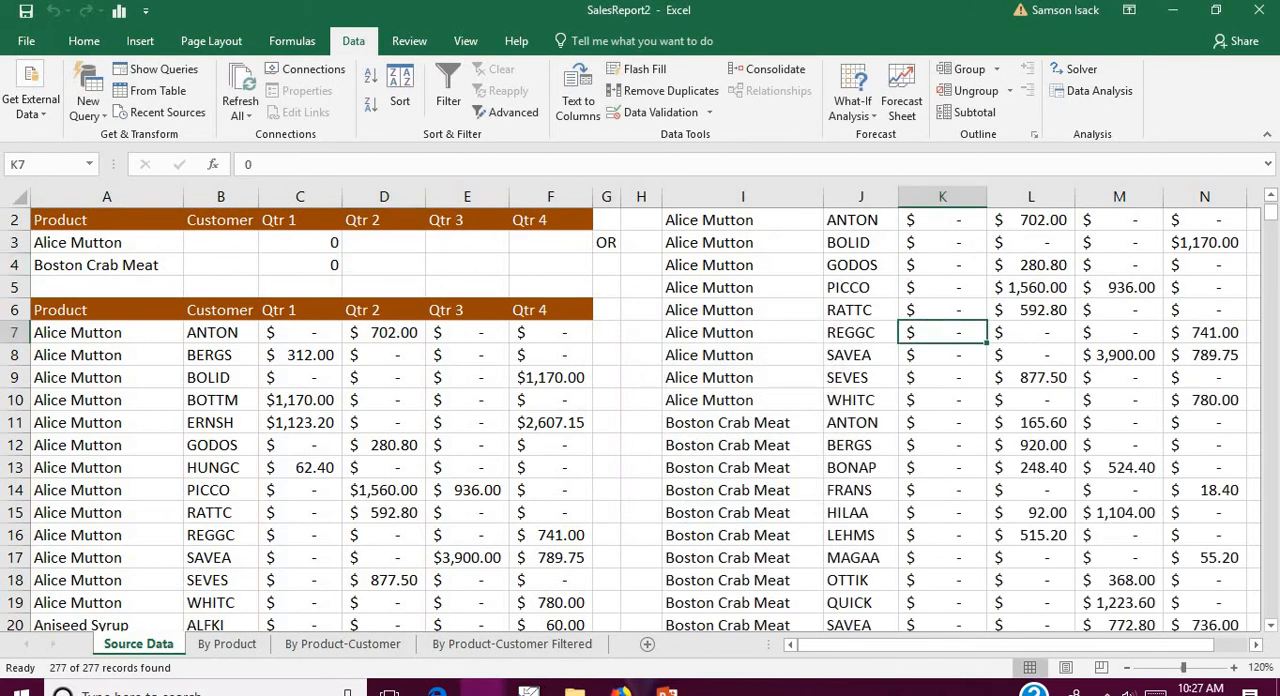
{"action": "left_click", "coordinate": [1270, 196]}
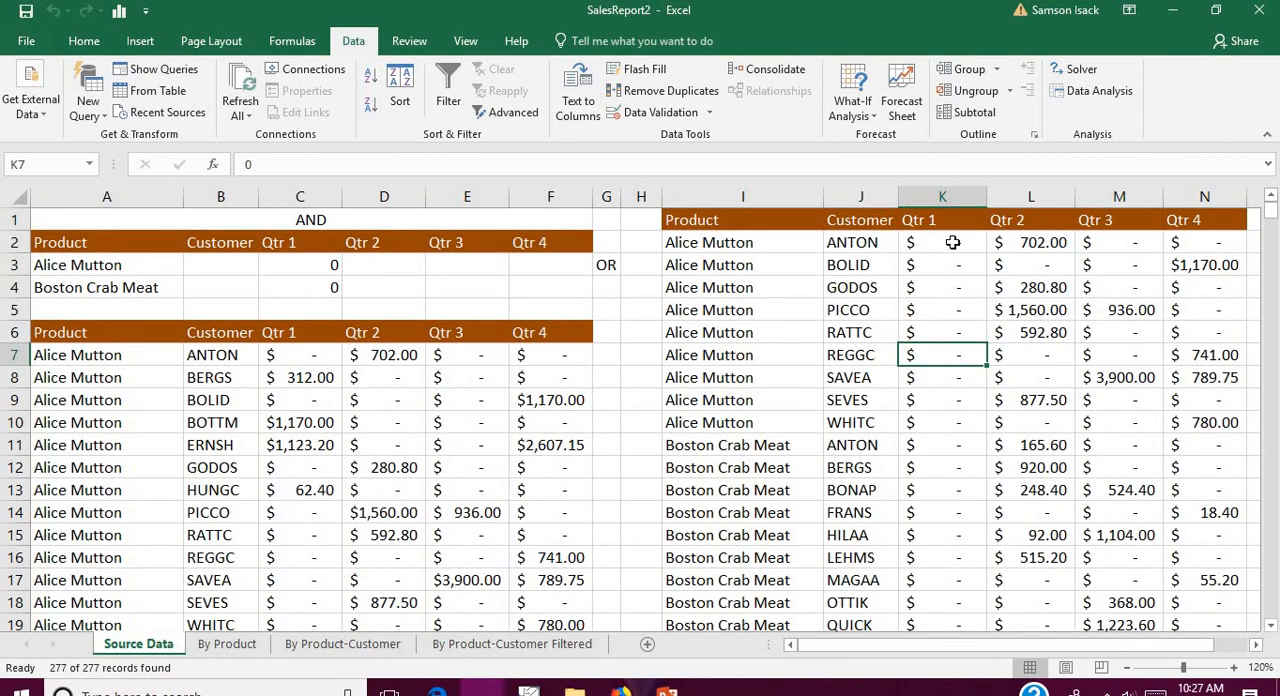
{"action": "left_click_drag", "start_coordinate": [951, 242], "coordinate": [945, 603]}
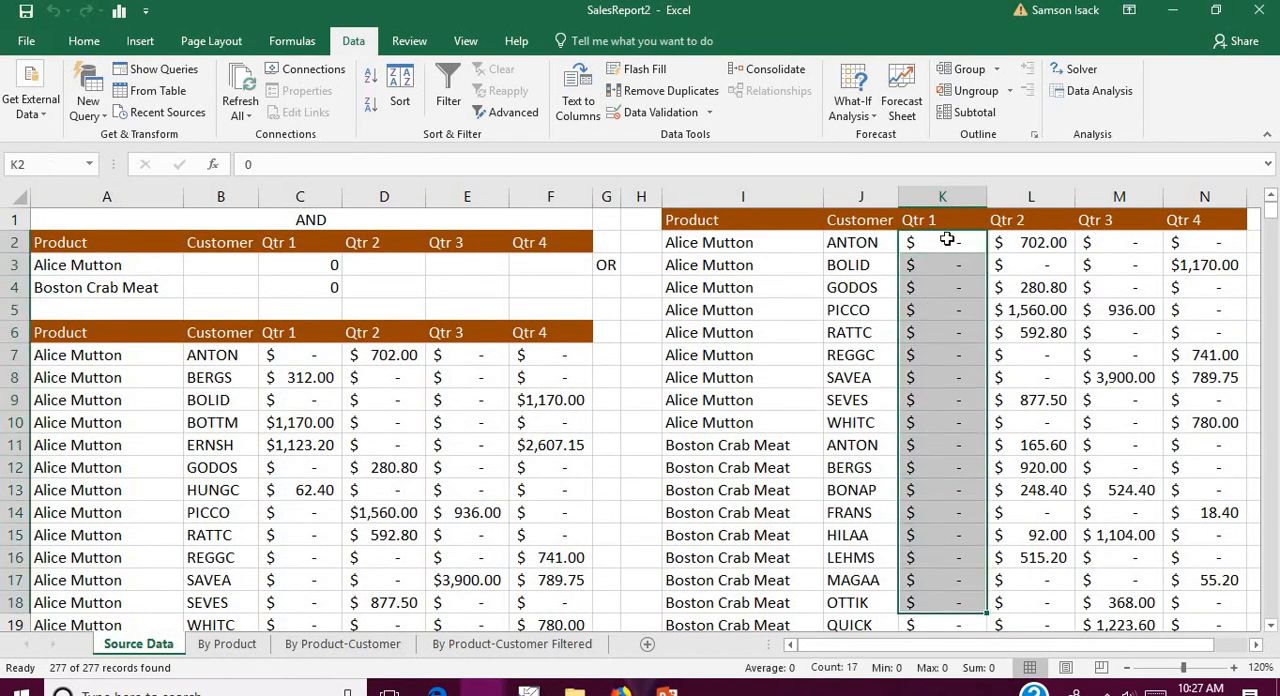
{"action": "left_click_drag", "start_coordinate": [948, 242], "coordinate": [958, 619]}
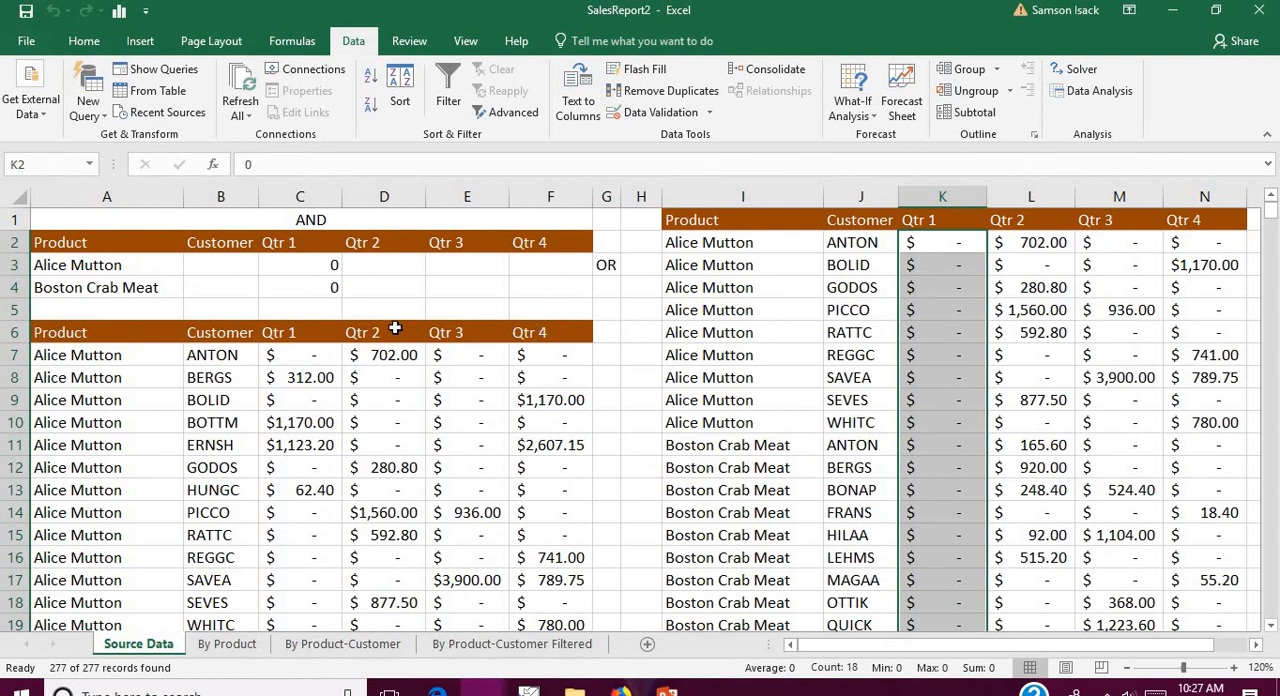